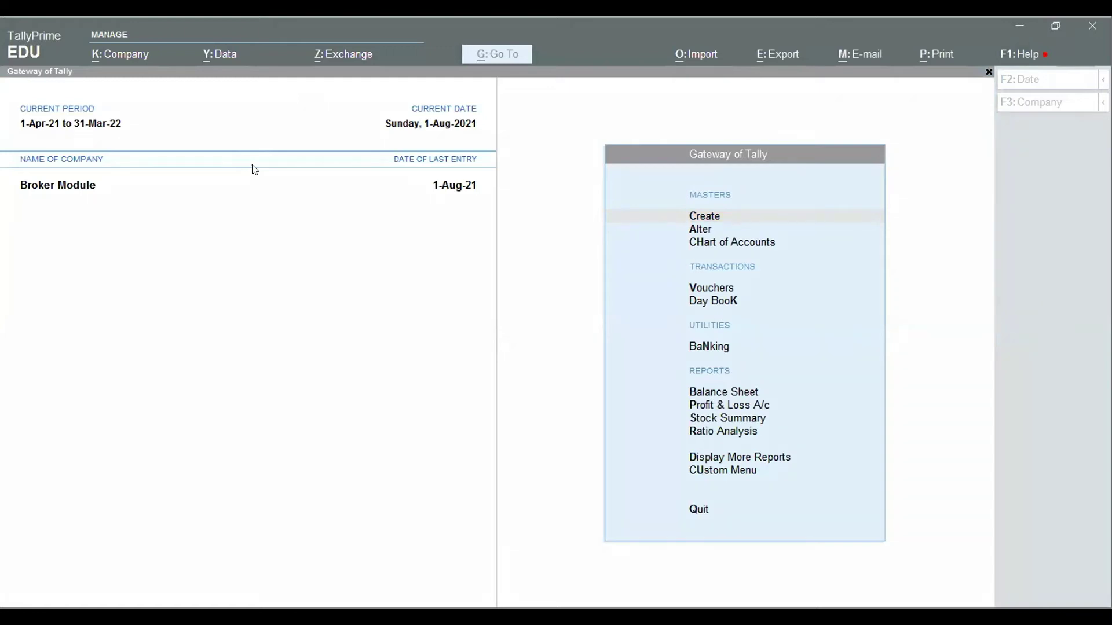
# - Open the TDL & Add-On management screen for the Broker Module company
pyautogui.click(227, 250)
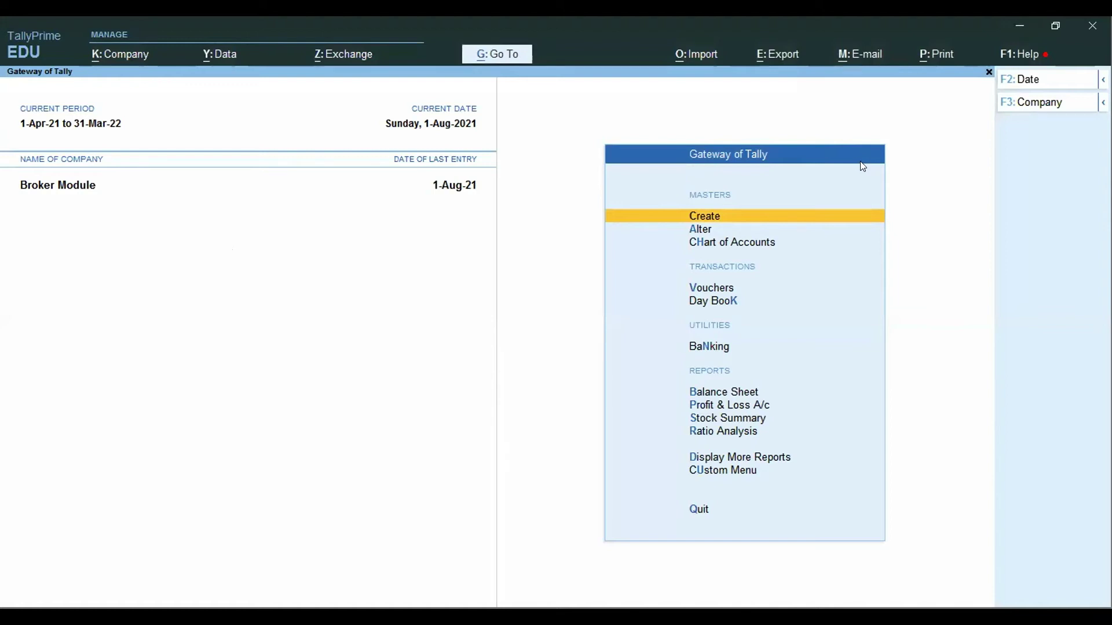
pyautogui.click(1018, 56)
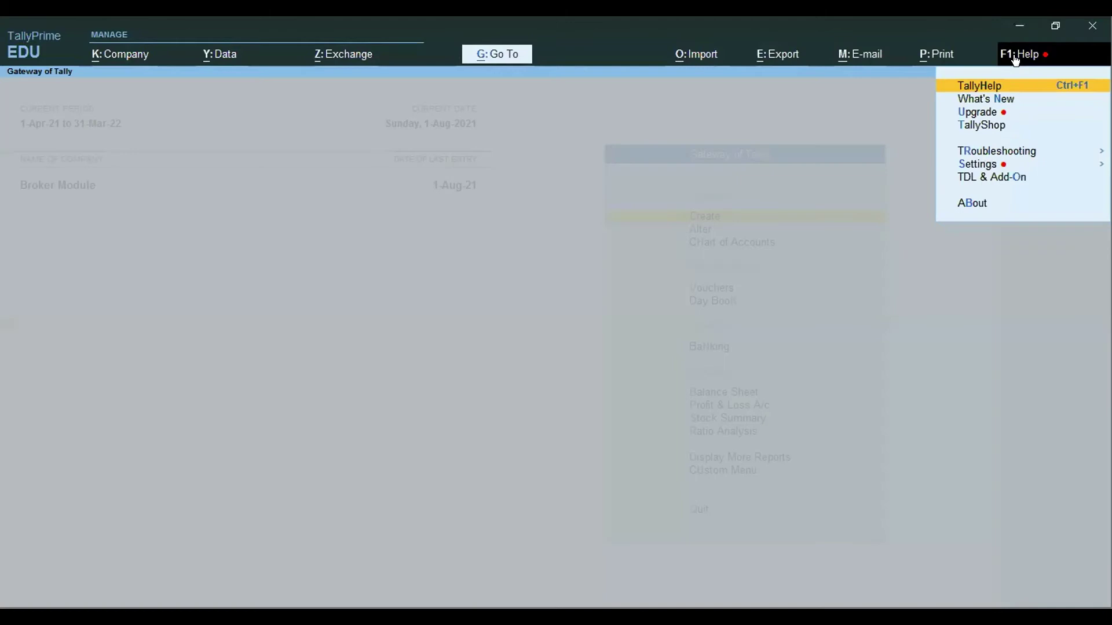
pyautogui.press('Down')
pyautogui.press('Down')
pyautogui.press('Down')
pyautogui.press('Down')
pyautogui.press('Down')
pyautogui.press('Down')
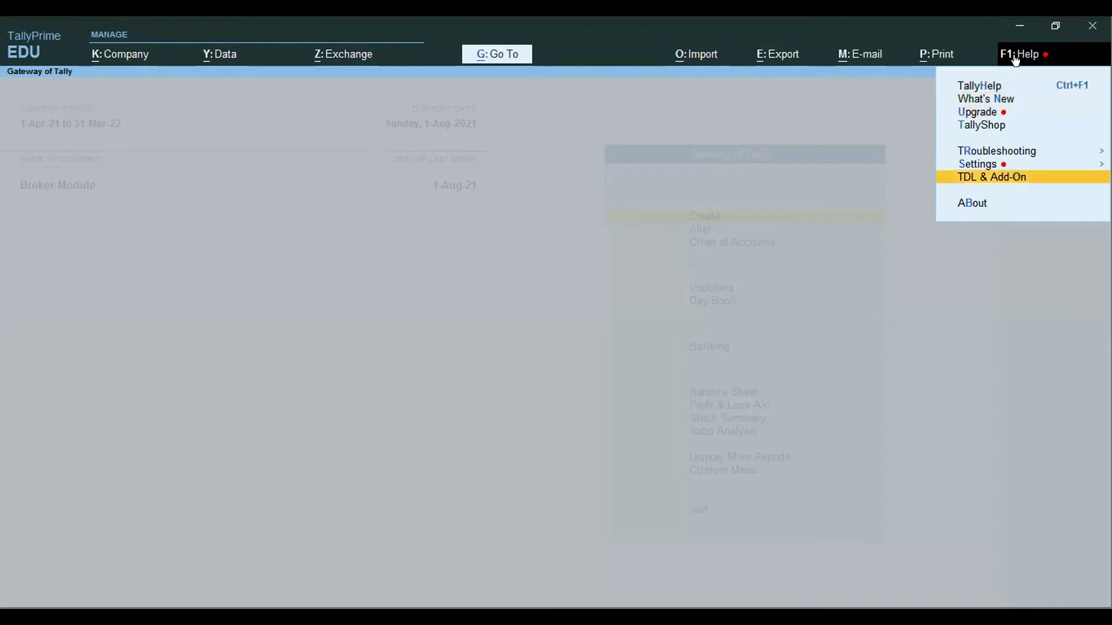
pyautogui.press('Return')
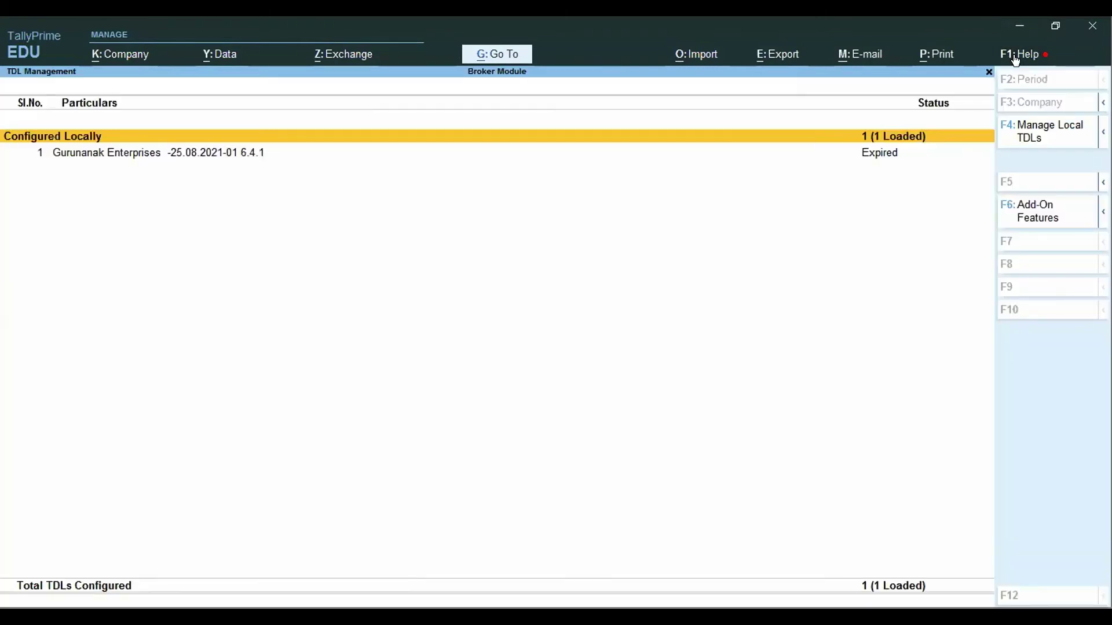
# - Confirm the local TDL configuration with loading on startup set to Yes and Broker Module-prime.tcp as the selected file
pyautogui.click(1038, 142)
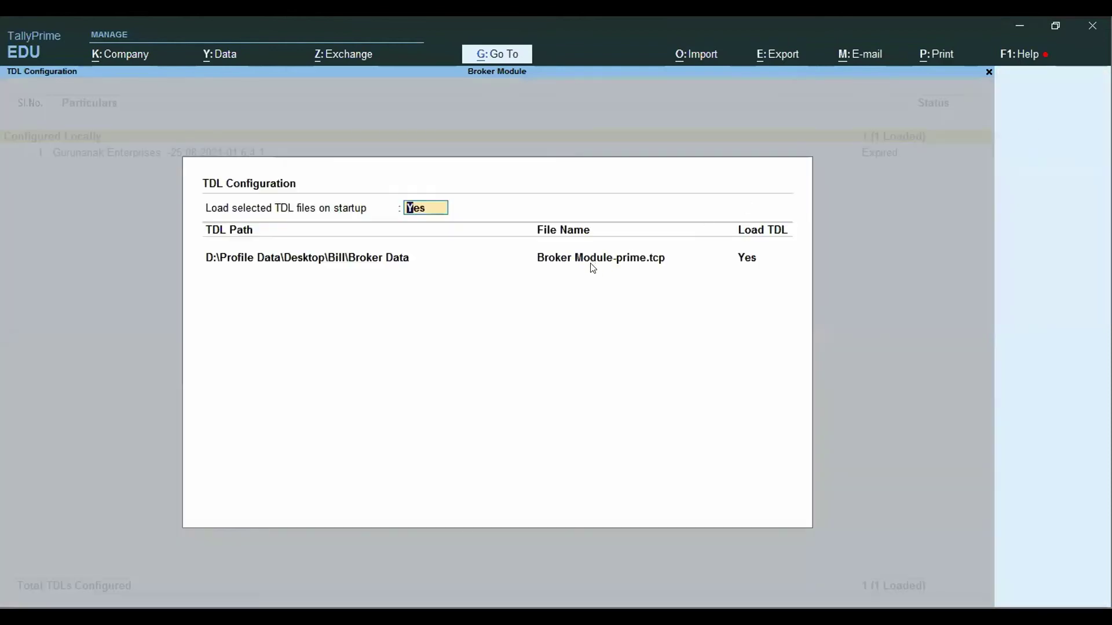
pyautogui.press('Return')
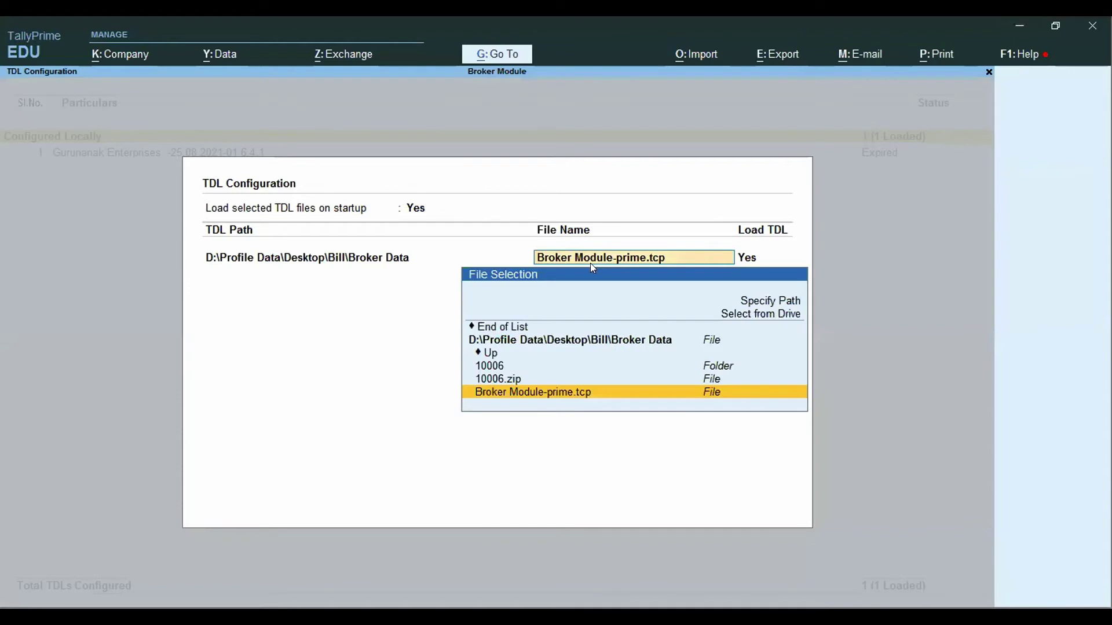
pyautogui.press('Return')
pyautogui.press('Return')
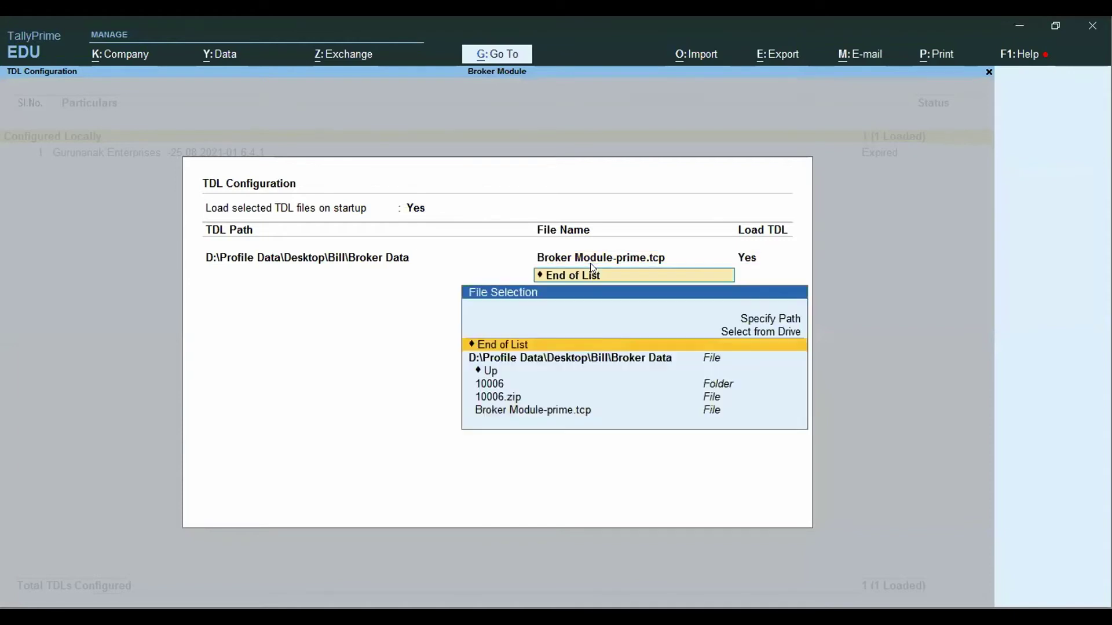
pyautogui.press('Return')
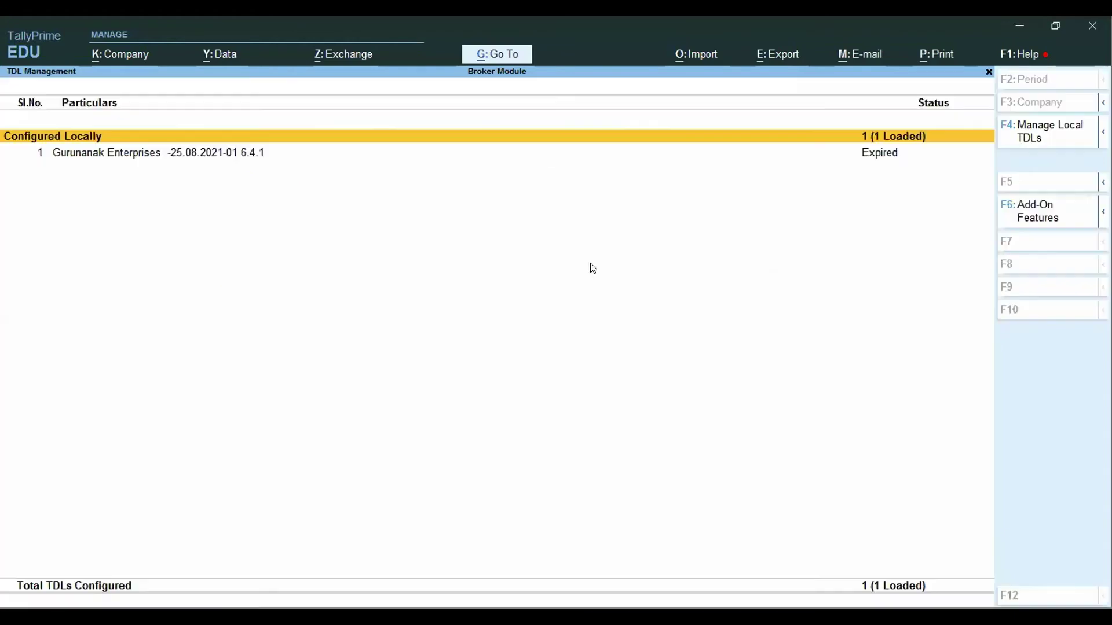
# - Check the Use Customisation setting in the add-on features and return to the Gateway of Tally
pyautogui.click(1026, 221)
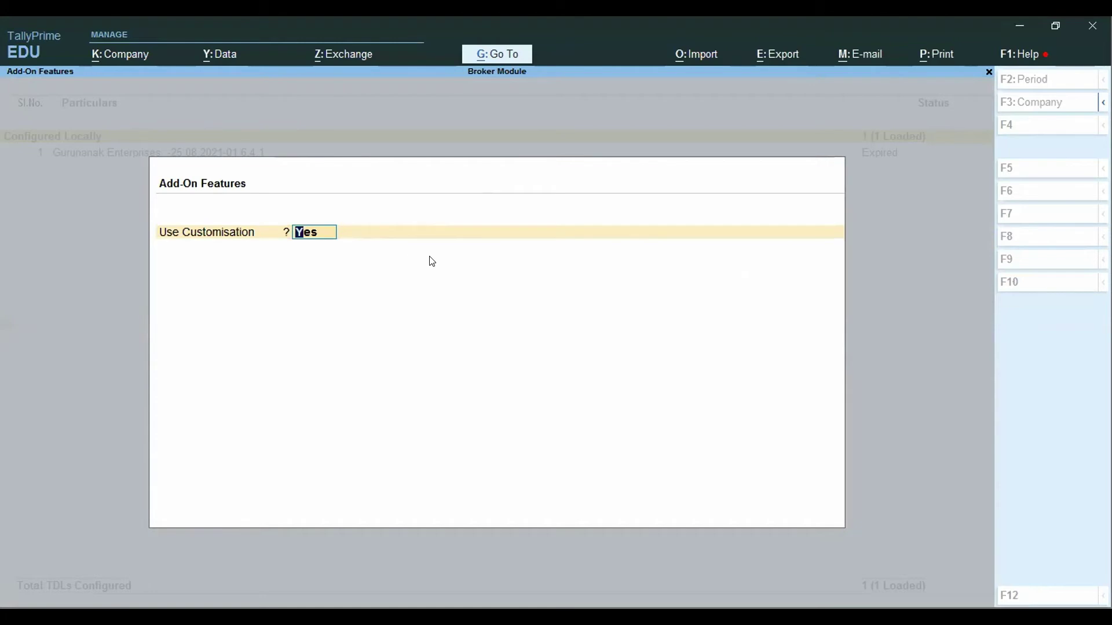
pyautogui.press('Escape')
pyautogui.press('y')
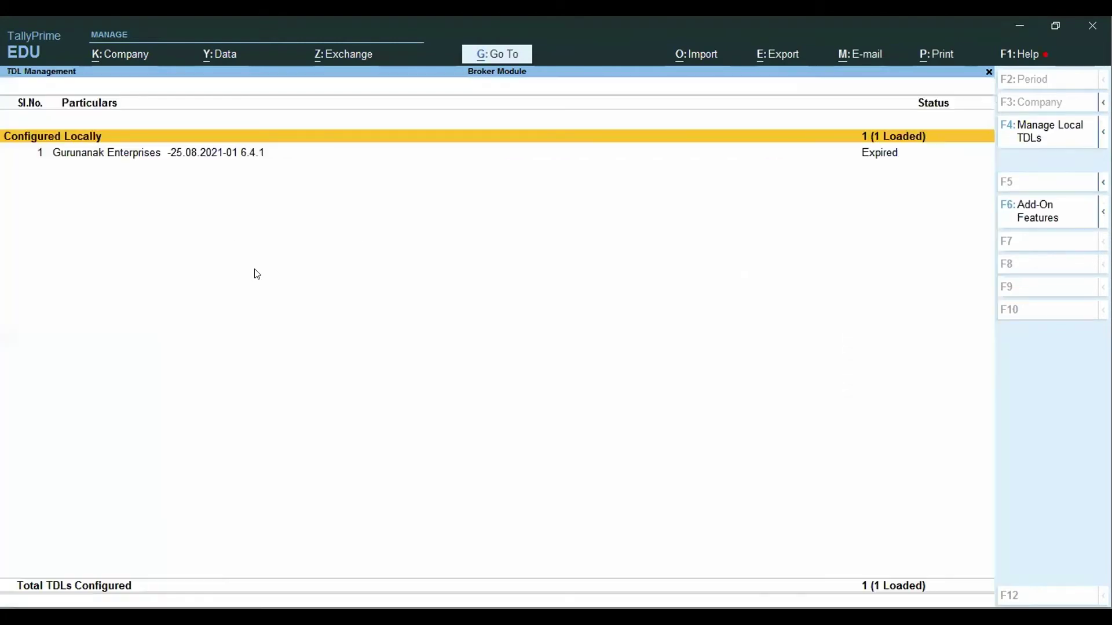
pyautogui.press('Escape')
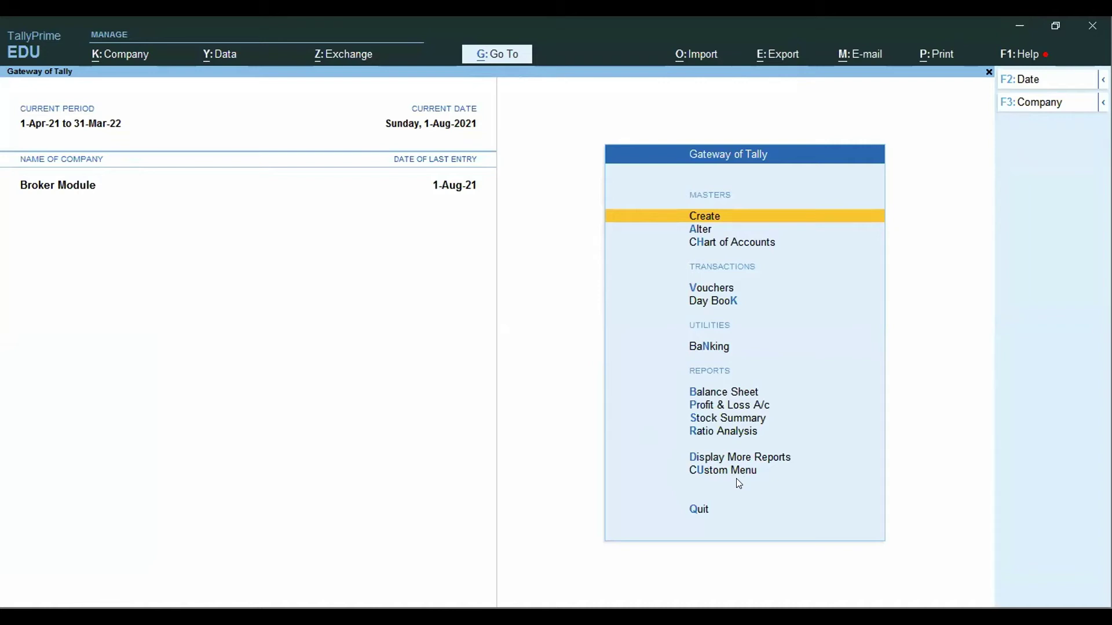
pyautogui.press('d')
pyautogui.press('Down')
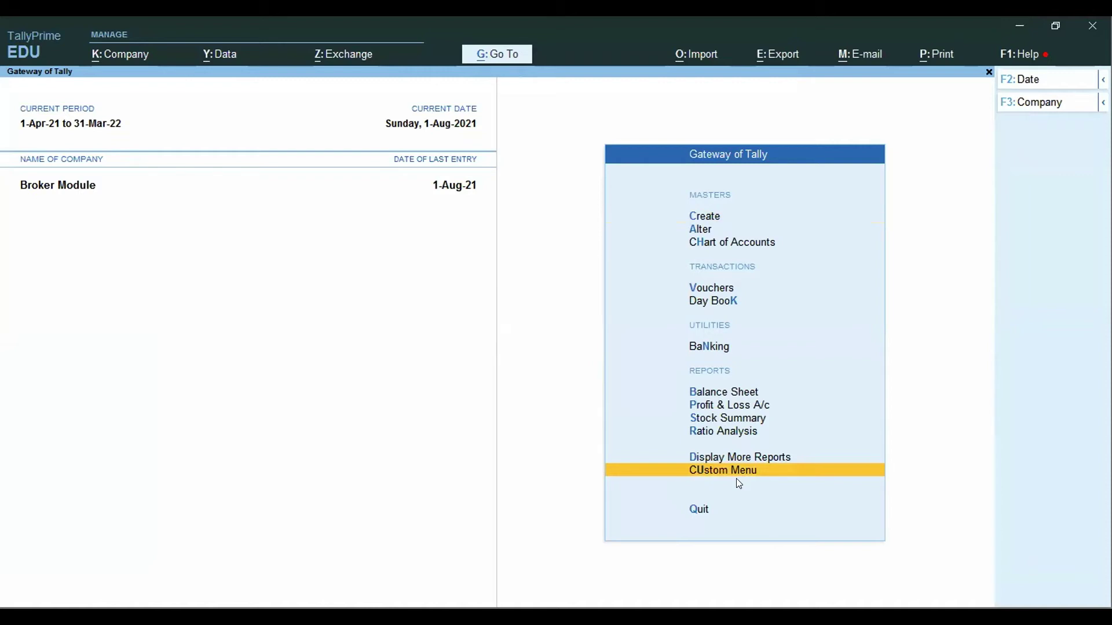
pyautogui.press('Up')
pyautogui.press('Up')
pyautogui.press('Up')
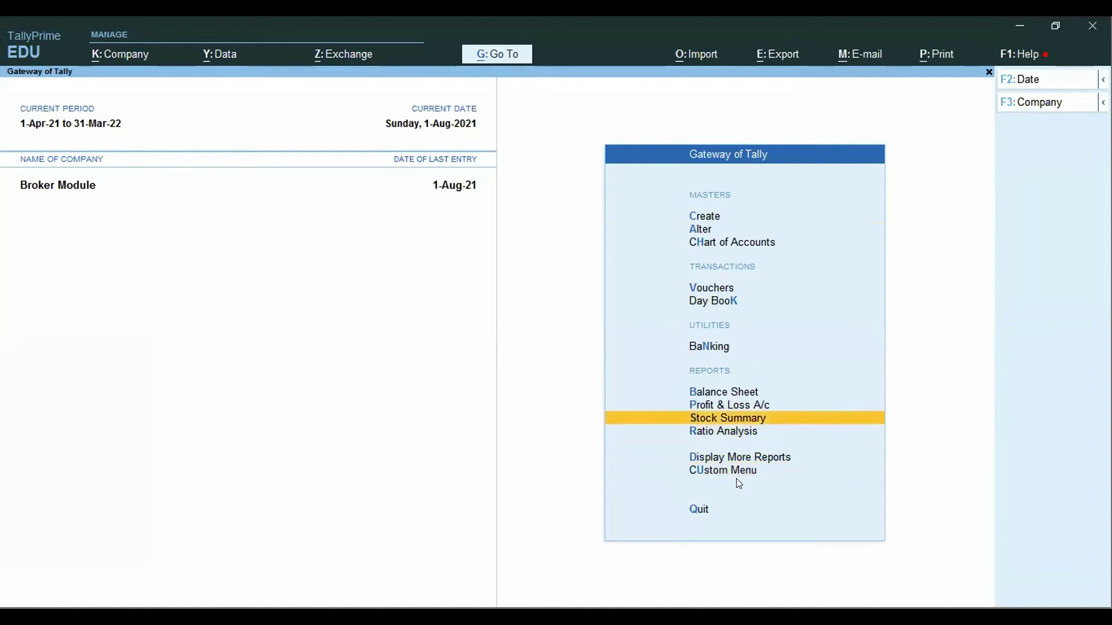
pyautogui.press('Up')
pyautogui.press('Up')
pyautogui.press('Up')
pyautogui.press('Up')
pyautogui.press('Up')
pyautogui.press('Up')
pyautogui.press('Up')
pyautogui.press('Up')
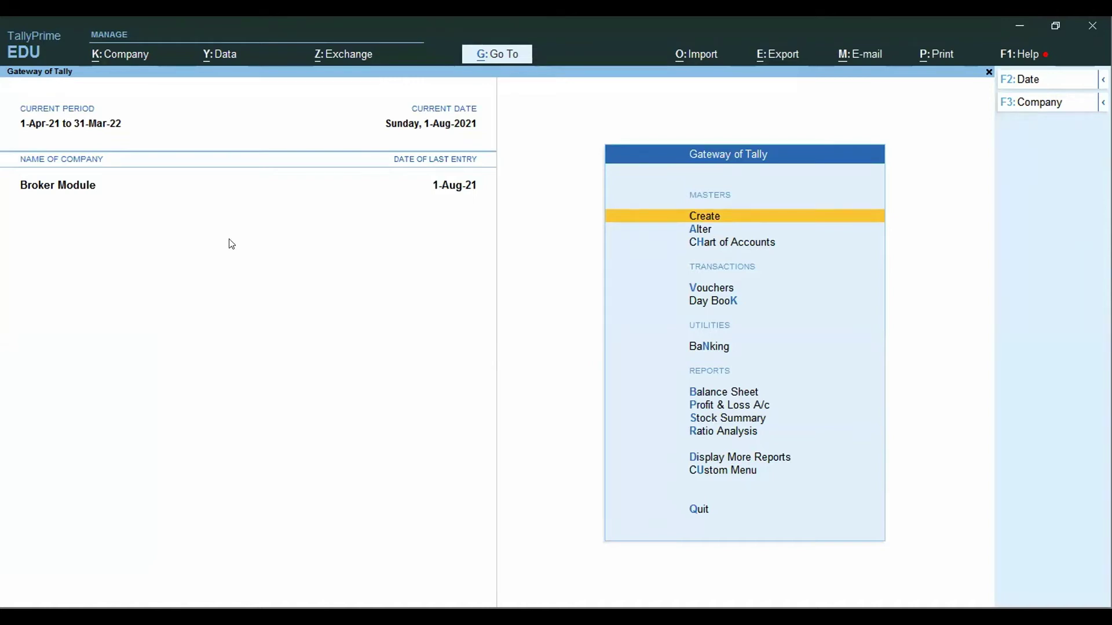
# - Open the Brokerage Payable group for alteration, examine its parent group, and quit without changing it
pyautogui.press('Down')
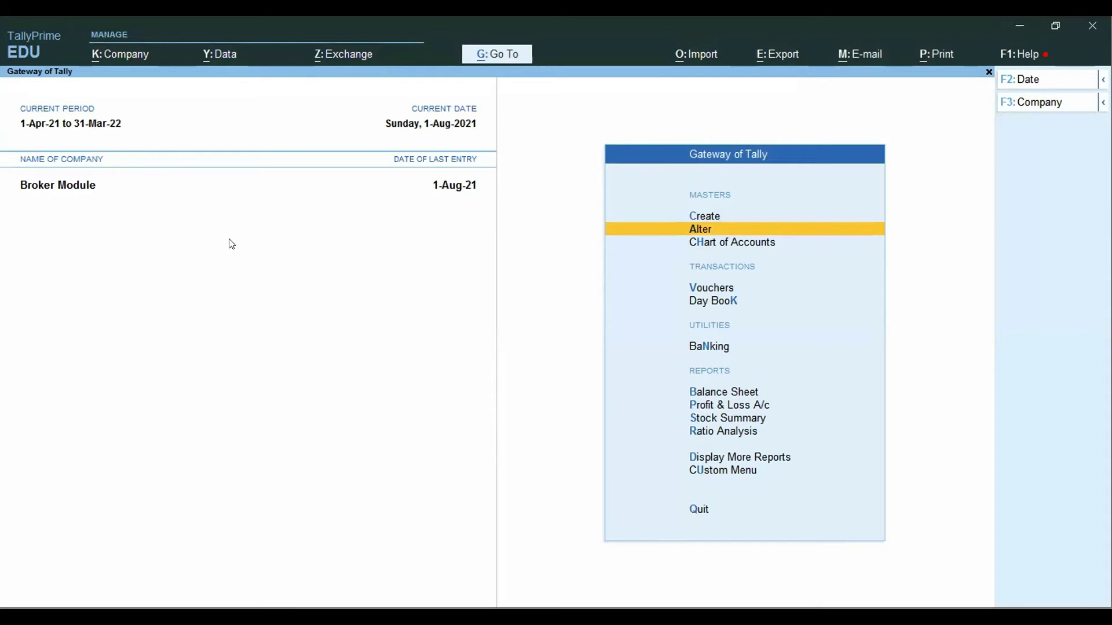
pyautogui.press('Return')
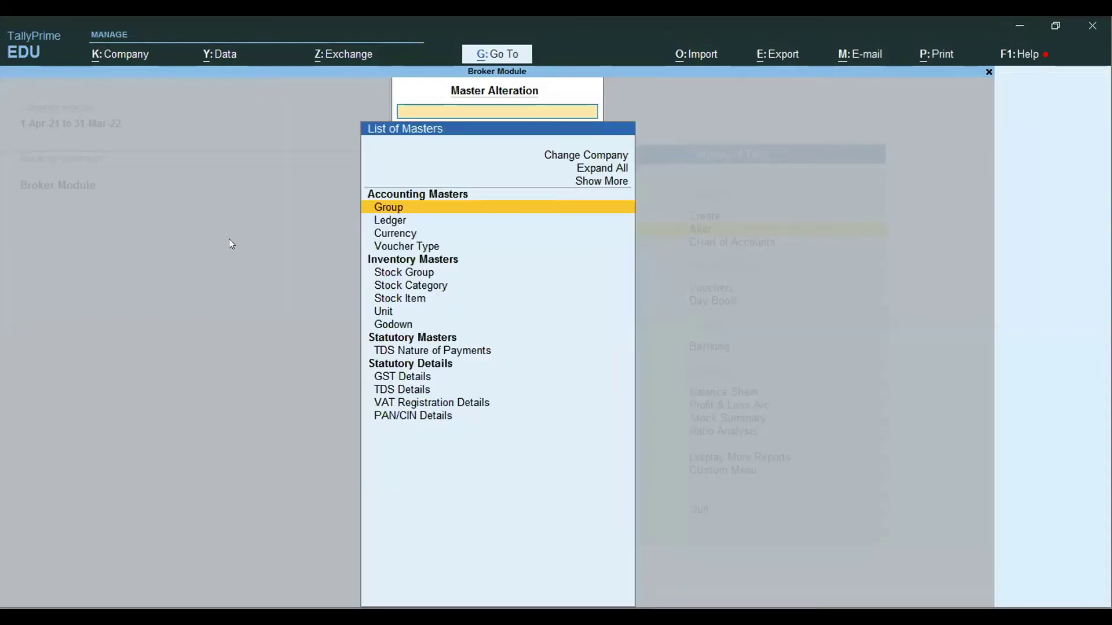
pyautogui.press('Return')
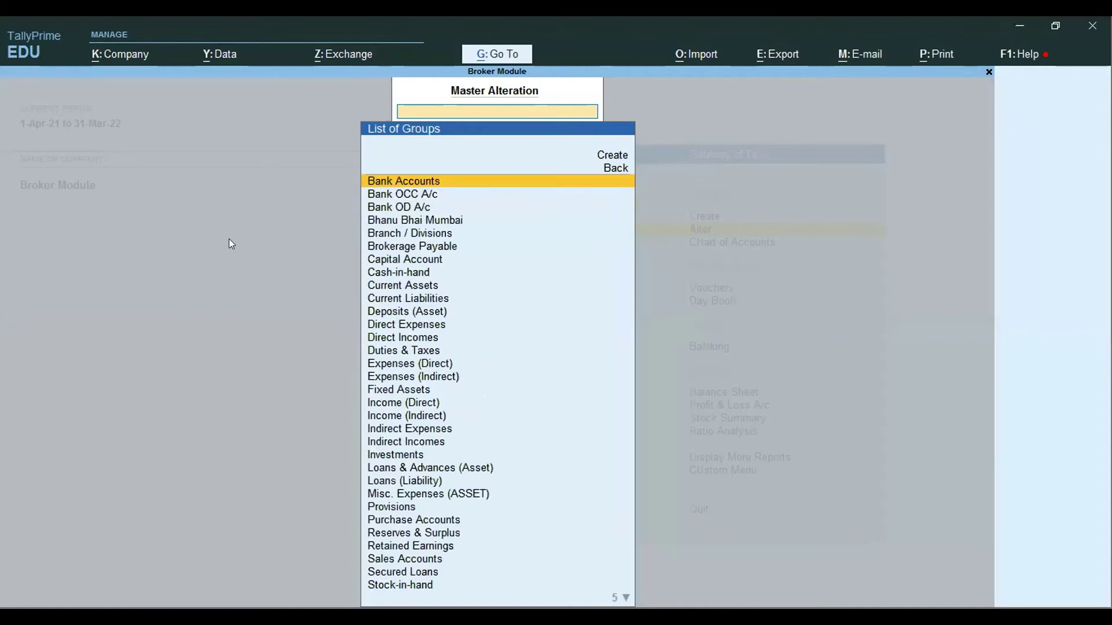
pyautogui.write('Bro')
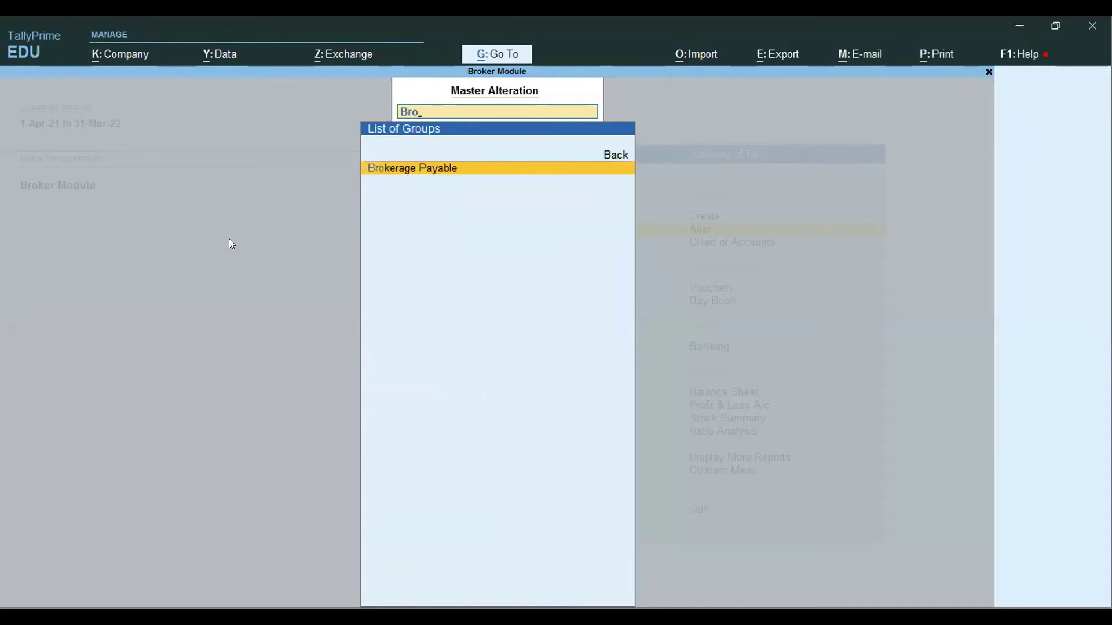
pyautogui.press('Return')
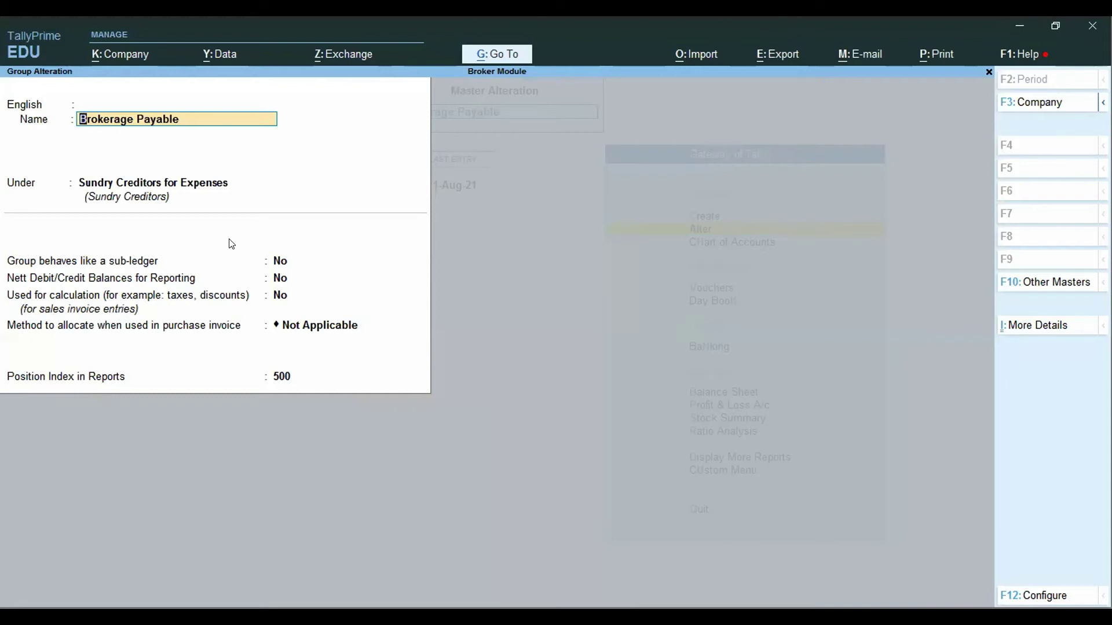
pyautogui.press('Escape')
pyautogui.press('Escape')
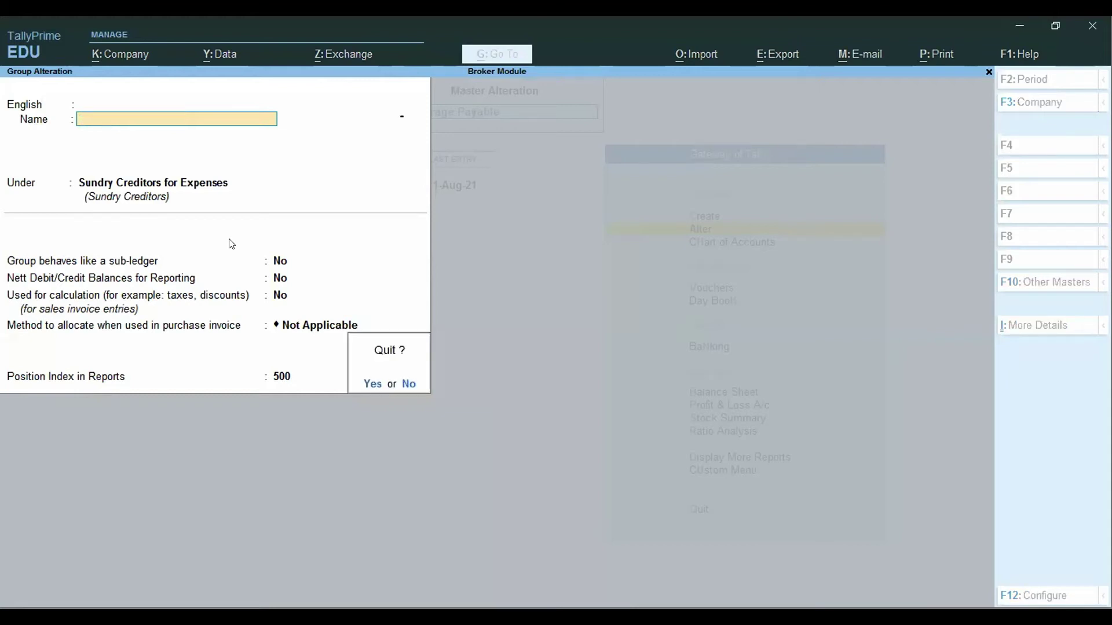
pyautogui.press('Return')
pyautogui.press('Escape')
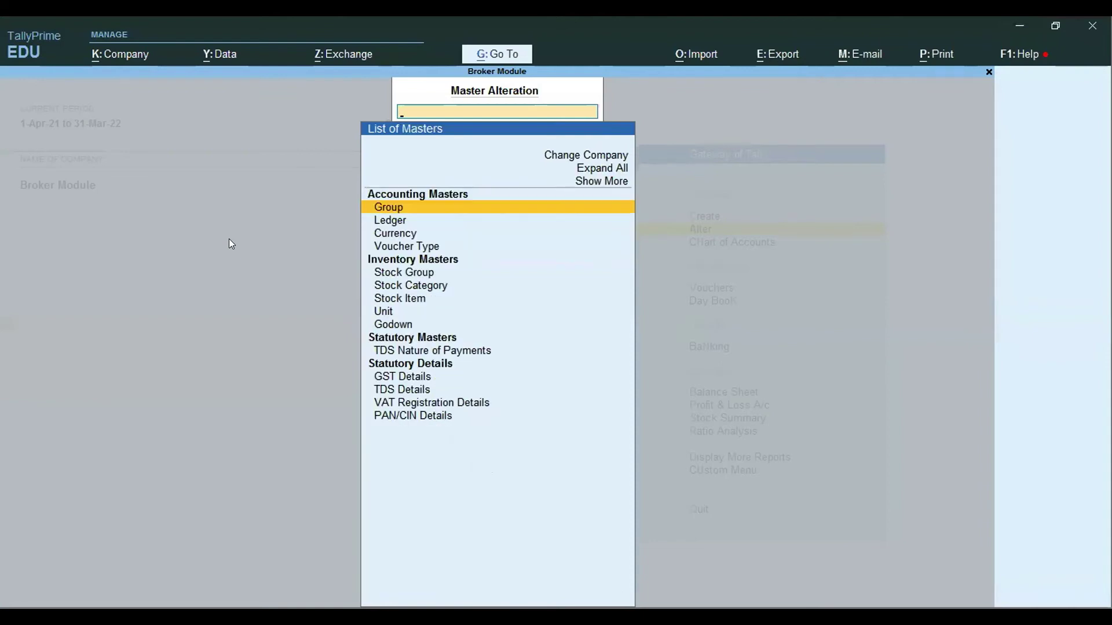
# - Find the Broker-01 ledger among the ledger masters, view its details, and quit without changing it
pyautogui.press('Down')
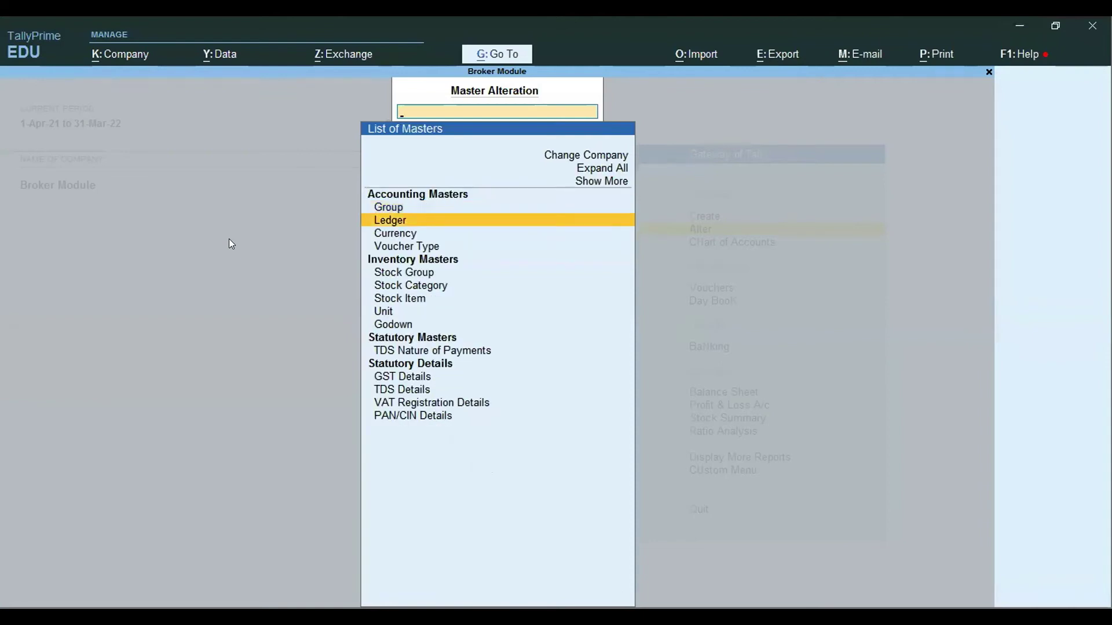
pyautogui.press('Return')
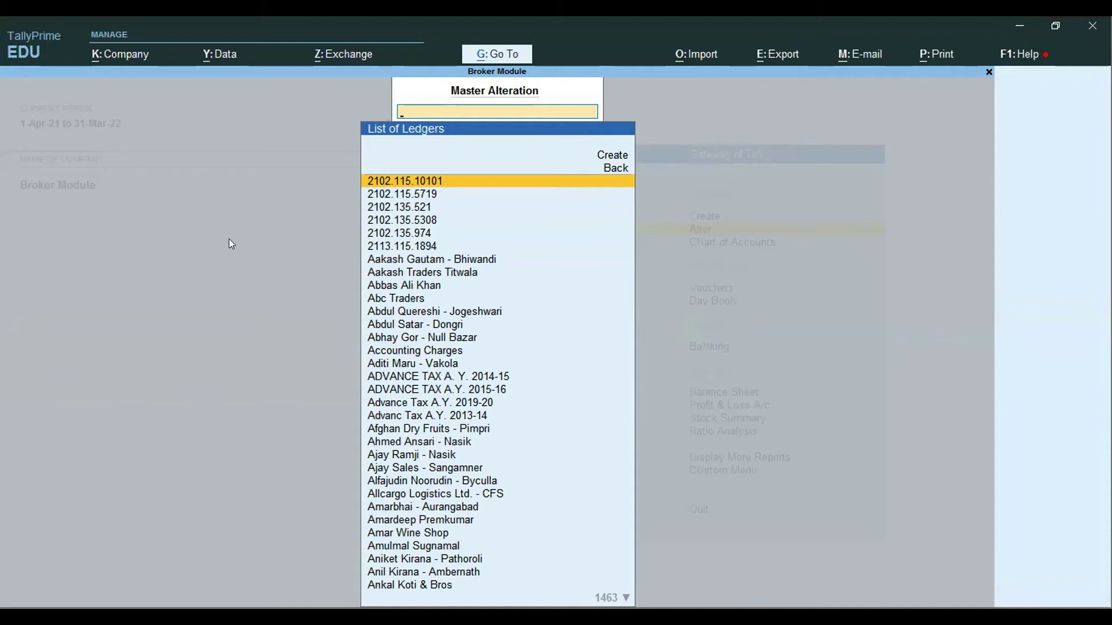
pyautogui.write('Bro')
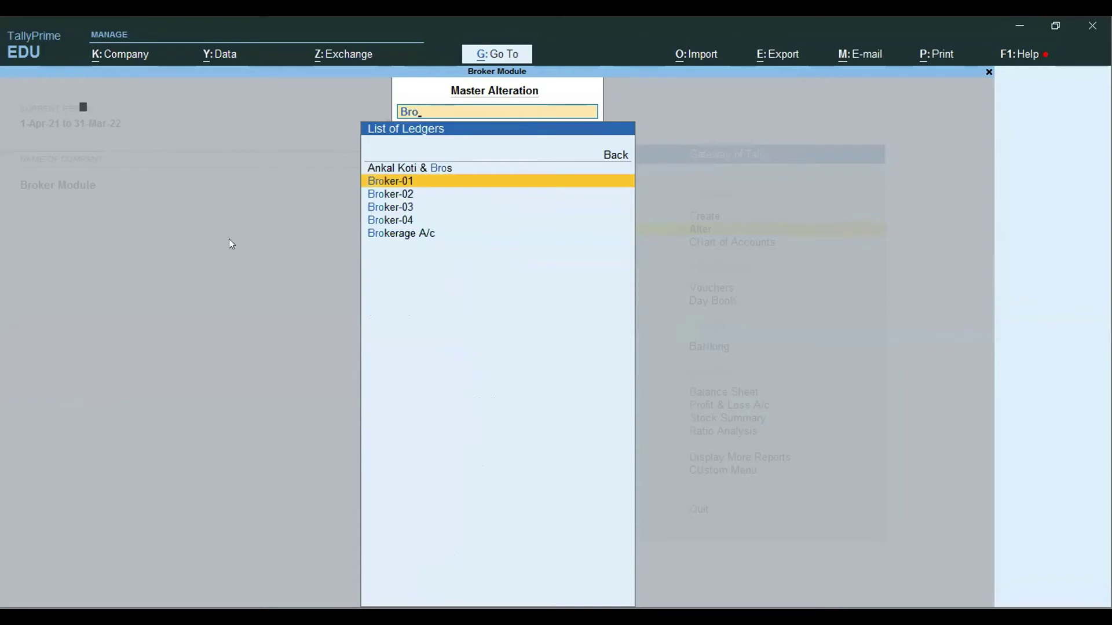
pyautogui.press('Return')
pyautogui.press('BackSpace')
pyautogui.press('Escape')
pyautogui.press('y')
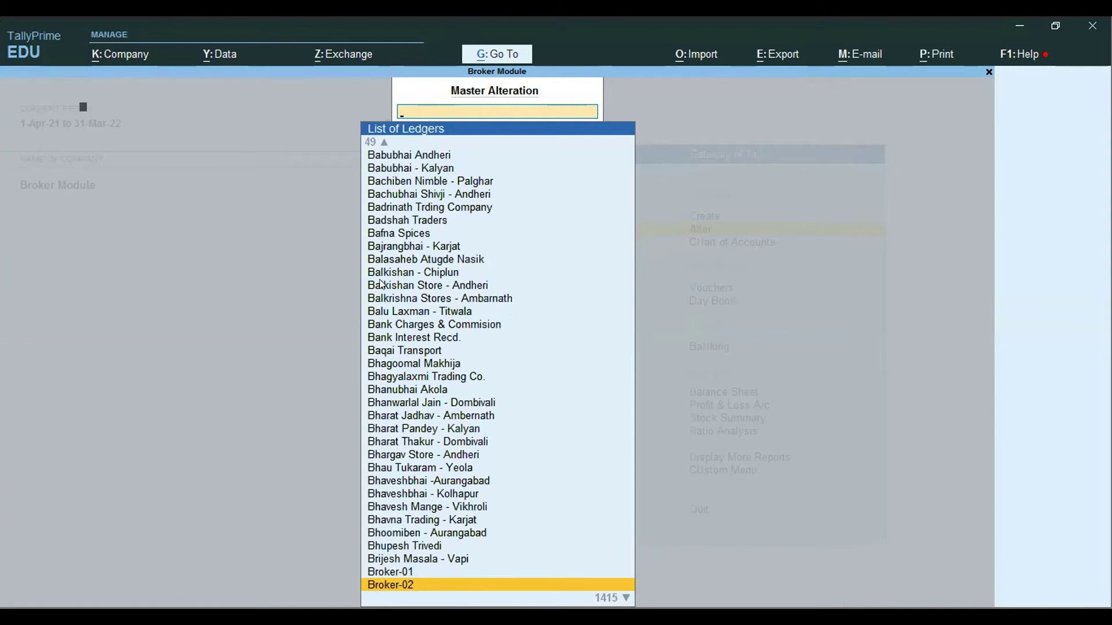
# - View the Broker-02 and Broker-03 ledgers in turn to examine their details, leaving both unaltered
pyautogui.press('Return')
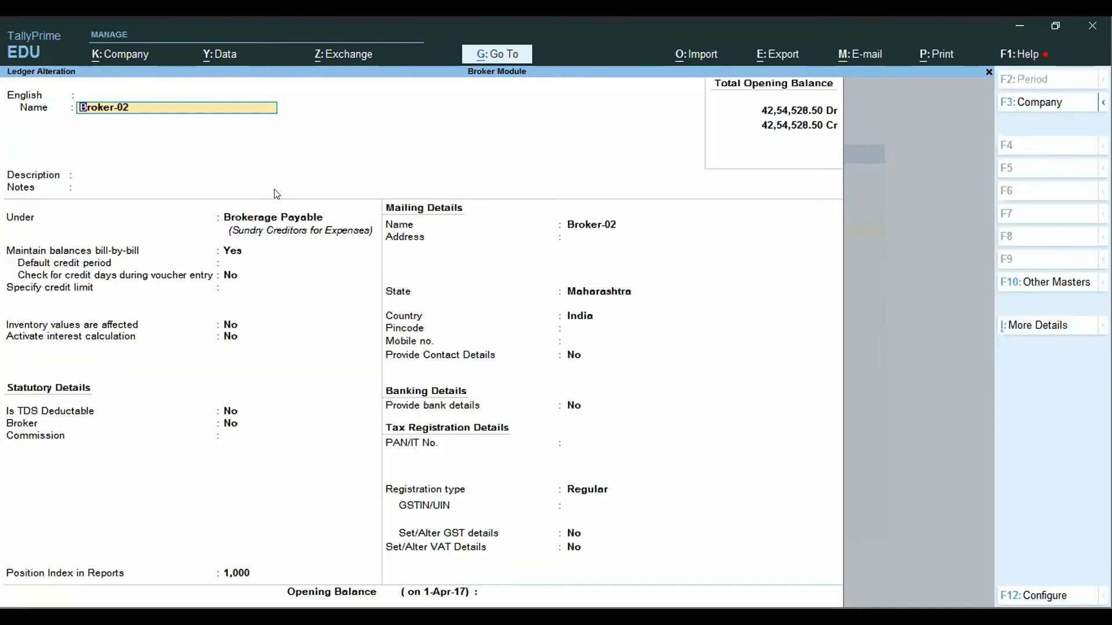
pyautogui.press('BackSpace')
pyautogui.press('Escape')
pyautogui.press('y')
pyautogui.press('Down')
pyautogui.press('Return')
pyautogui.press('Escape')
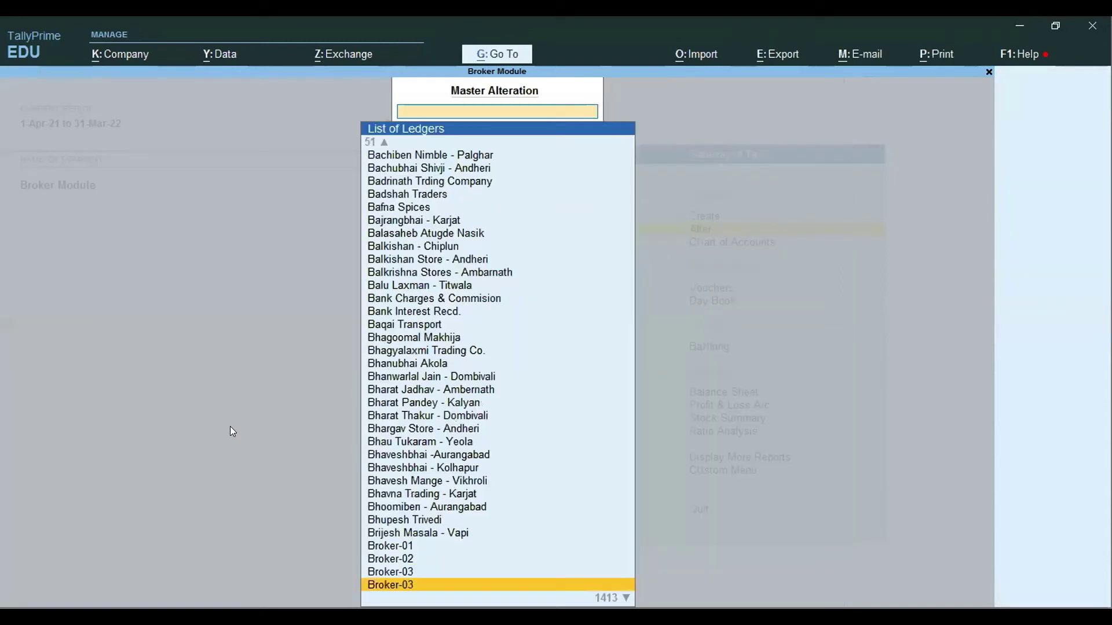
# - Find the Creditor-01 ledger, examine its parent group and its Broker and Commission settings, and quit without changes
pyautogui.press('Home')
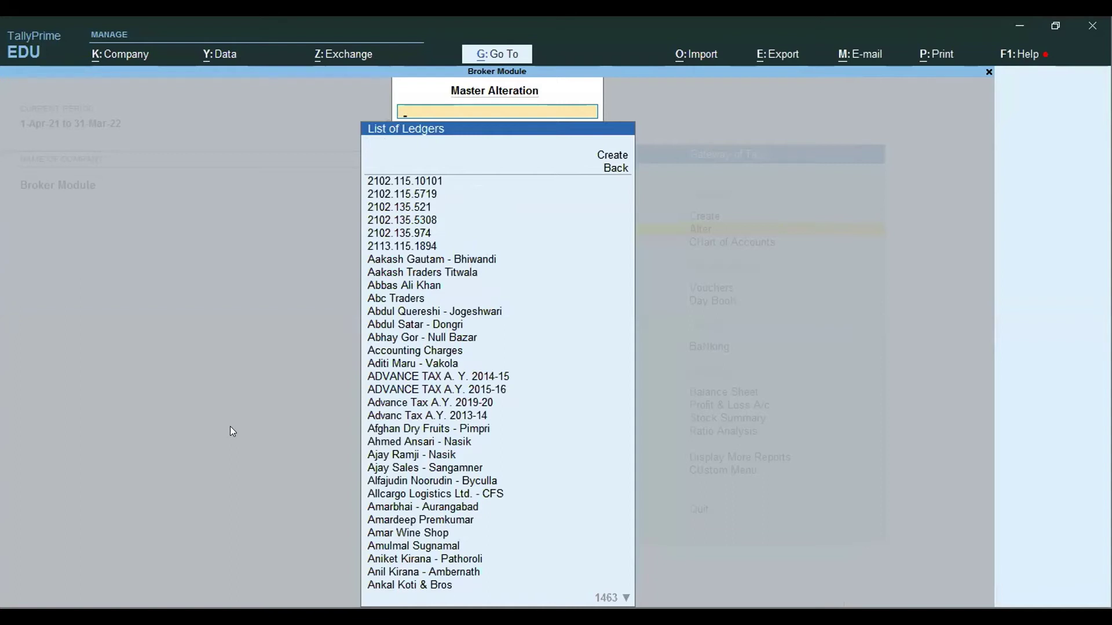
pyautogui.write('Cr')
pyautogui.press('Up')
pyautogui.press('Down')
pyautogui.press('Down')
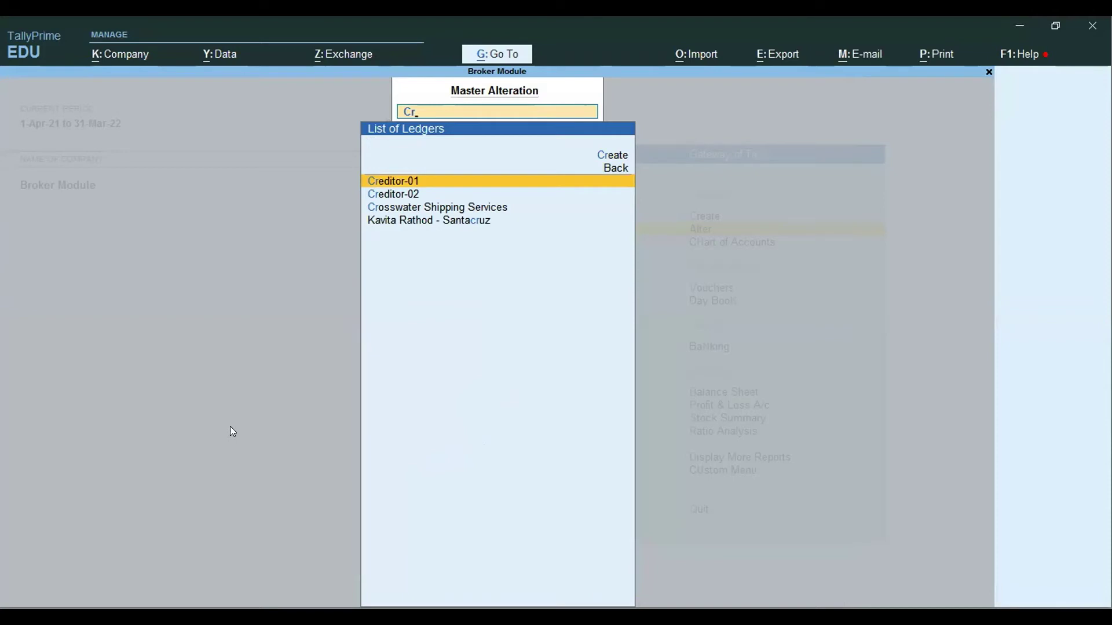
pyautogui.press('Return')
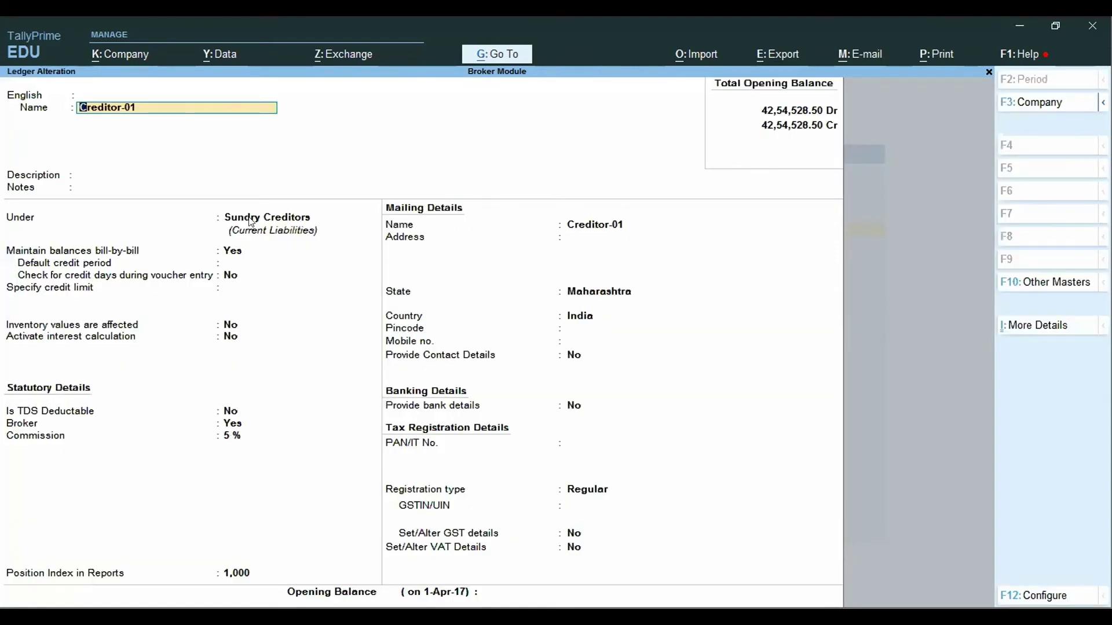
pyautogui.press('Return')
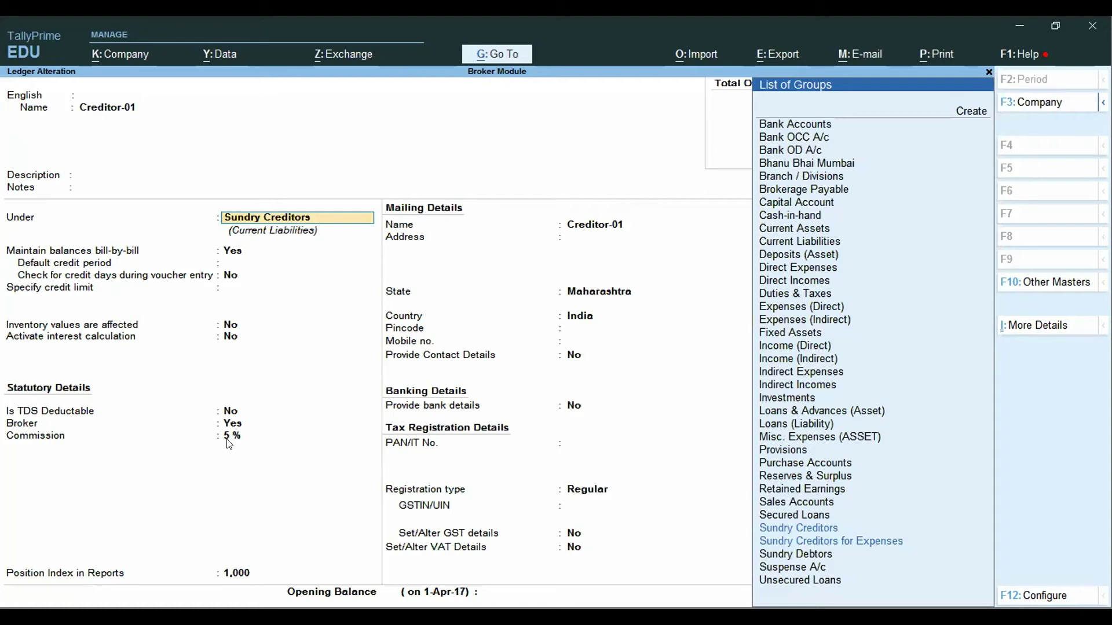
pyautogui.press('BackSpace')
pyautogui.press('Escape')
pyautogui.press('y')
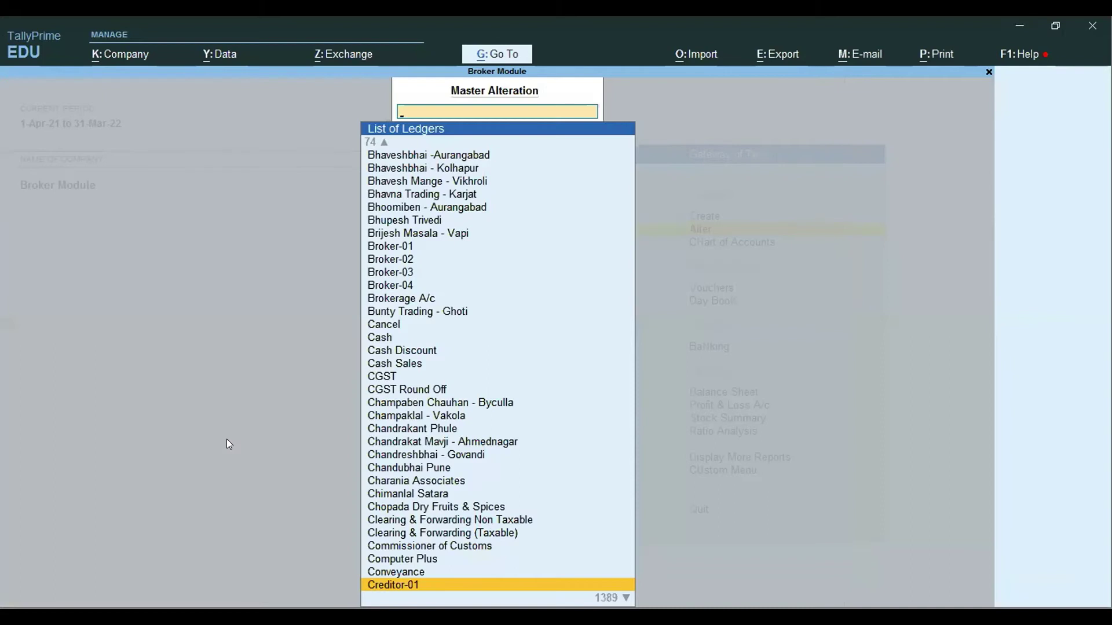
# - View the Creditor-02 ledger to check its Broker and Commission settings, and leave it unaltered
pyautogui.press('Down')
pyautogui.press('Return')
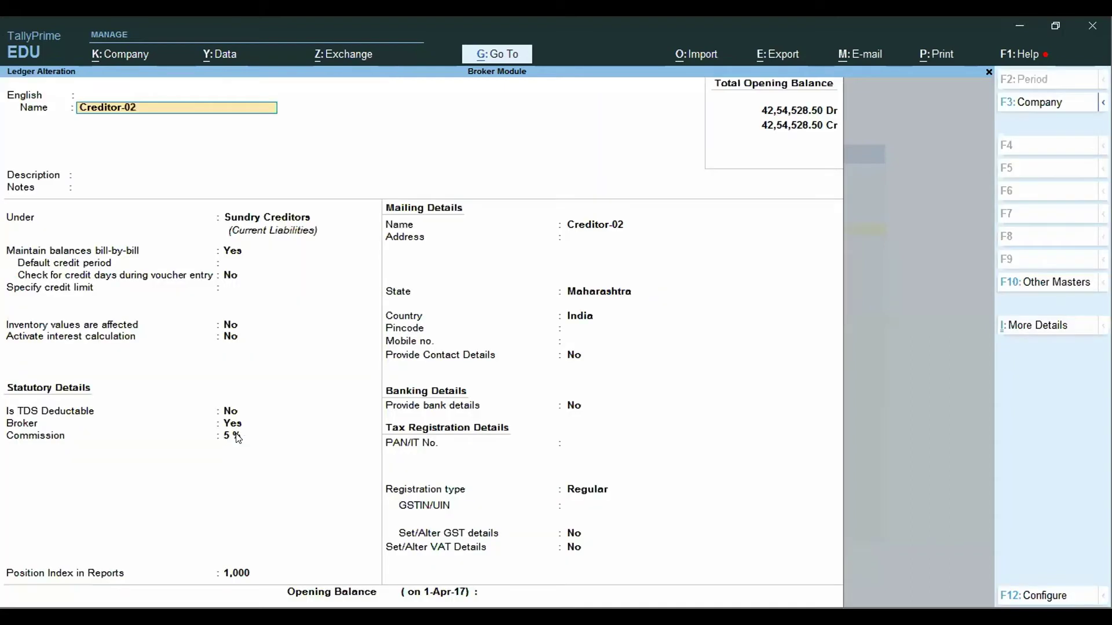
pyautogui.press('BackSpace')
pyautogui.press('Escape')
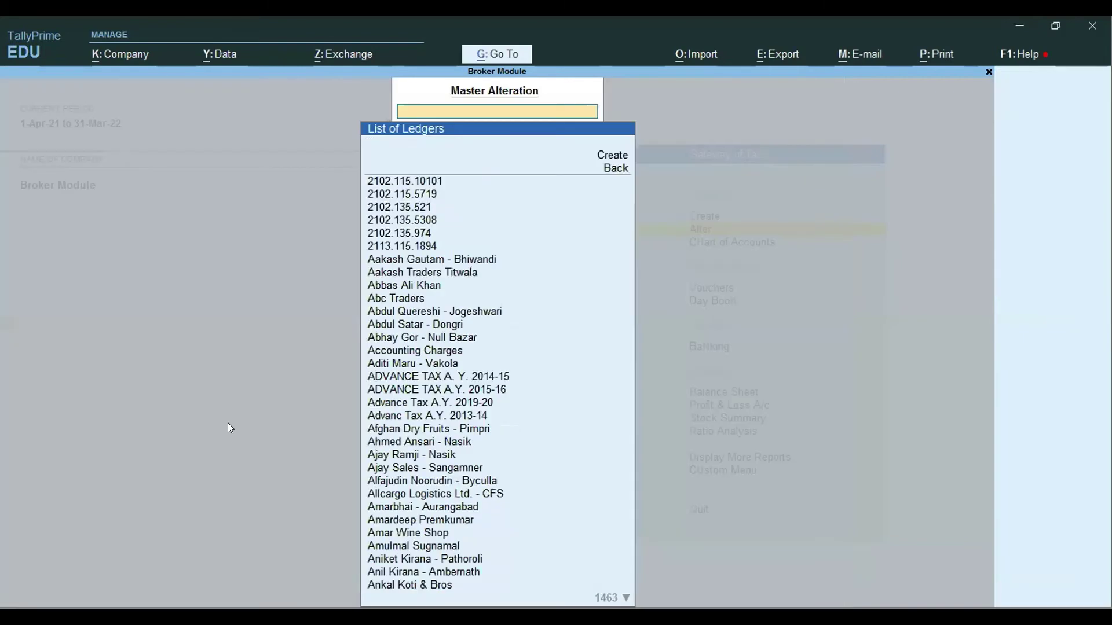
# - View the Debtor-01 and Debtor-02 ledgers in turn to check their Broker and Commission settings, and leave ledger alteration without changes
pyautogui.write('Deb')
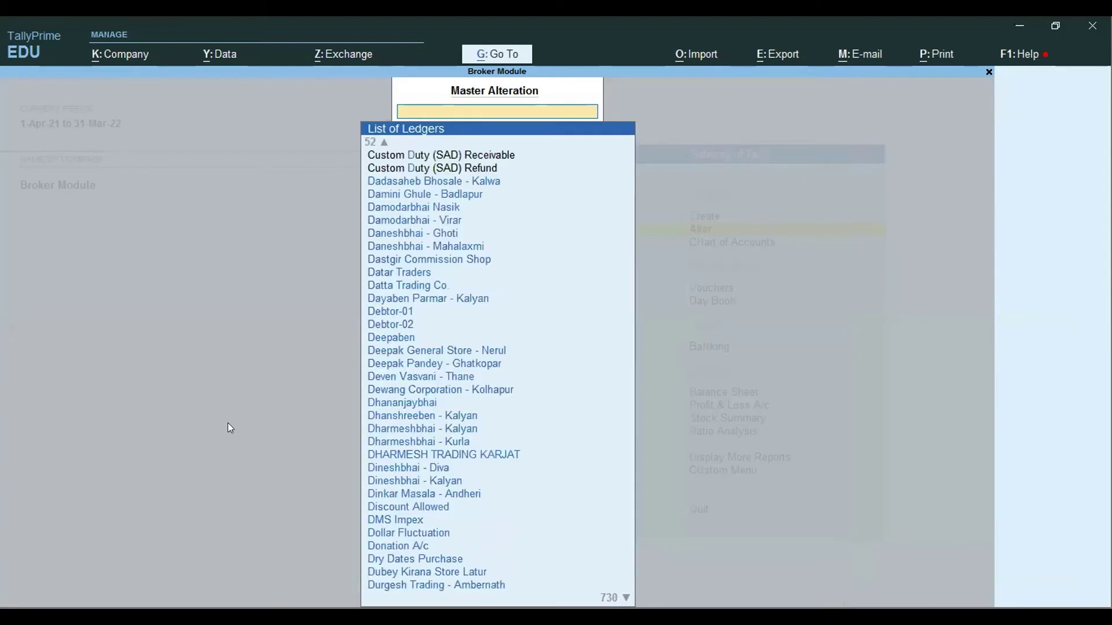
pyautogui.press('Return')
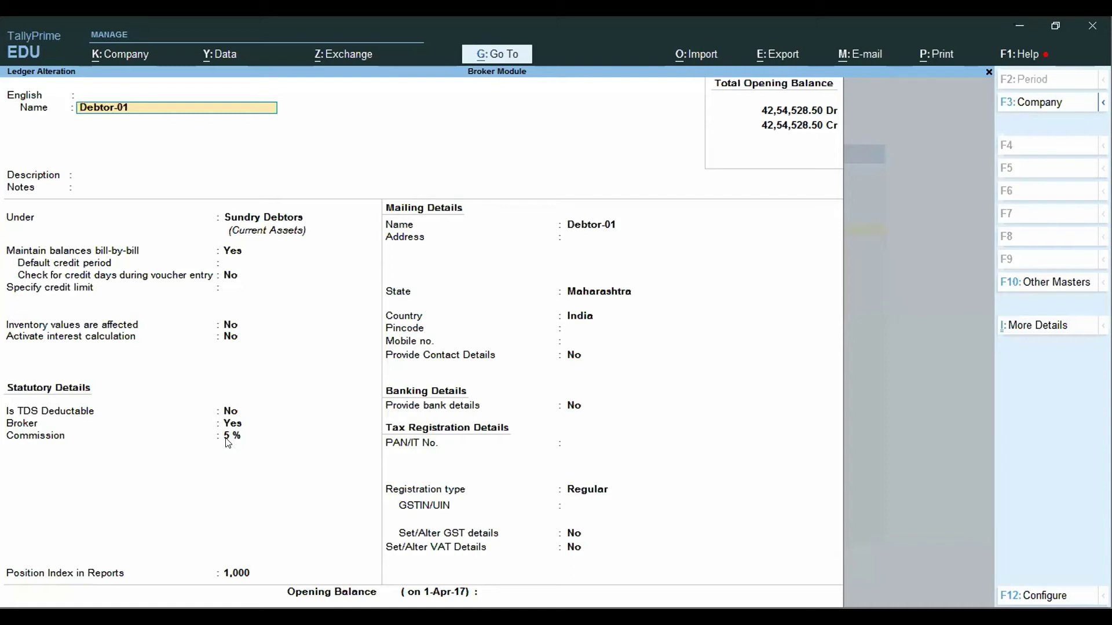
pyautogui.press('BackSpace')
pyautogui.press('Down')
pyautogui.press('Return')
pyautogui.press('BackSpace')
pyautogui.press('Escape')
pyautogui.press('Escape')
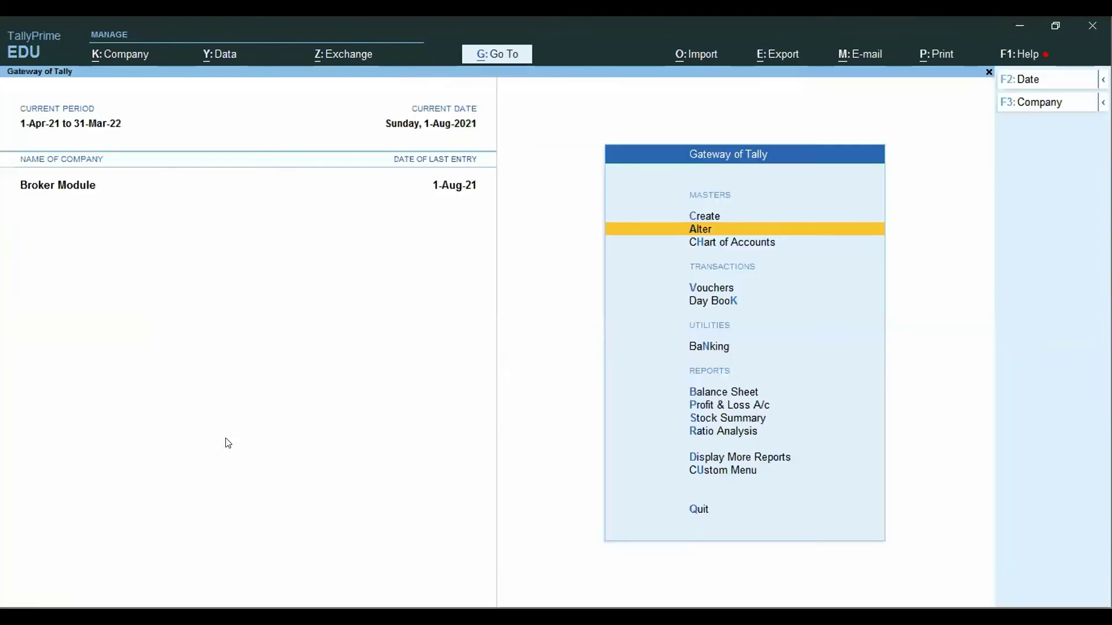
# - Examine the settings of the Auto JV voucher type, including its base voucher type and numbering method, and quit without altering it
pyautogui.press('Return')
pyautogui.press('Down')
pyautogui.press('Down')
pyautogui.press('Up')
pyautogui.press('Down')
pyautogui.press('Down')
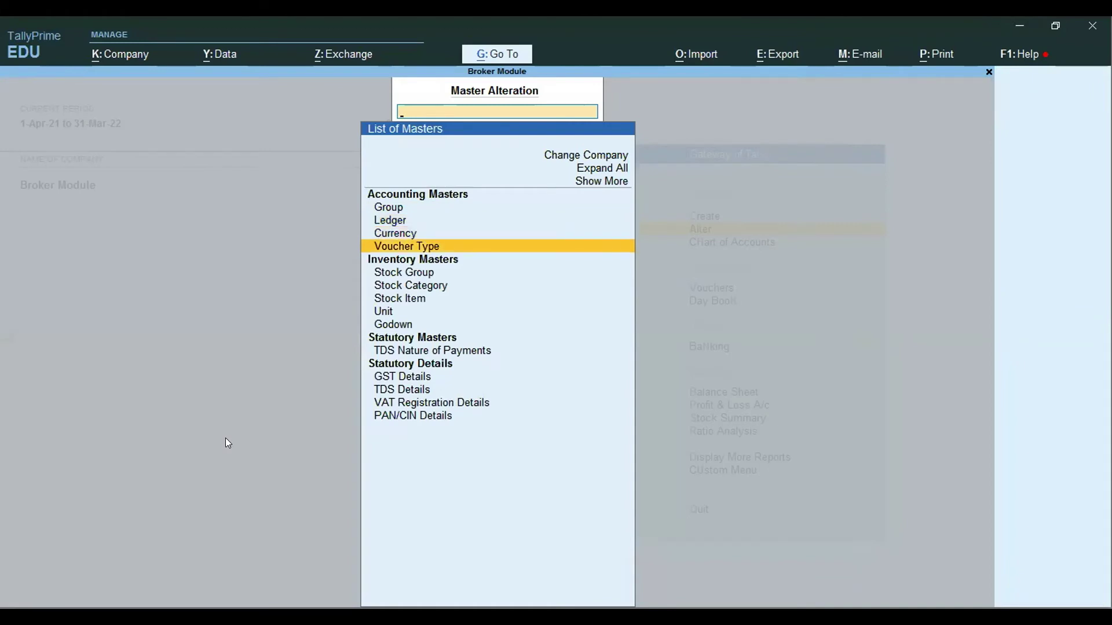
pyautogui.press('Return')
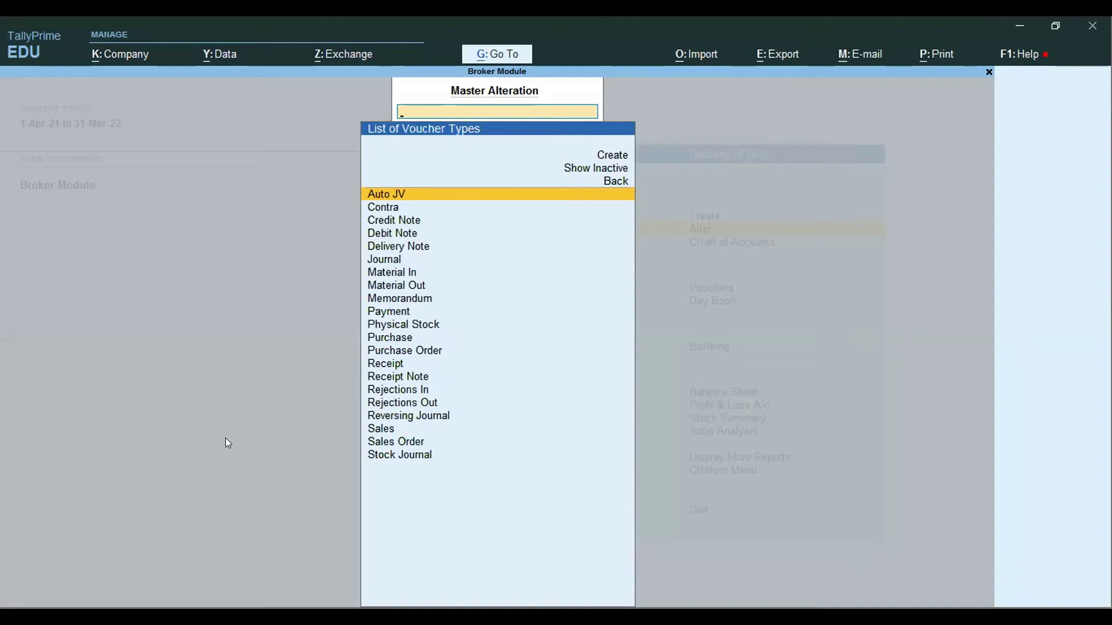
pyautogui.press('Return')
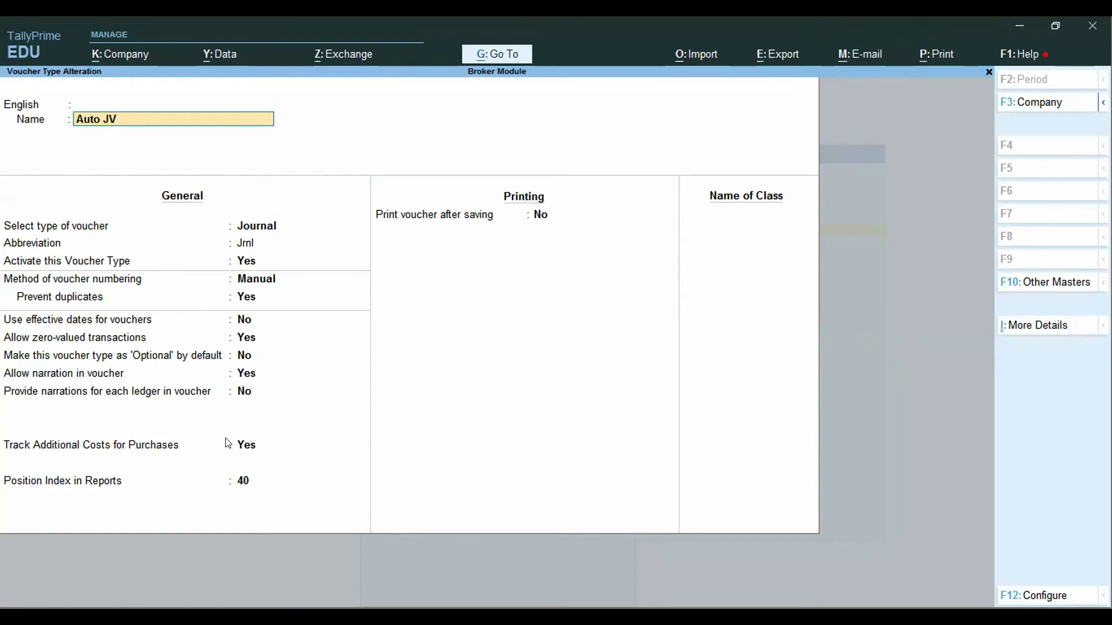
pyautogui.press('BackSpace')
pyautogui.press('Escape')
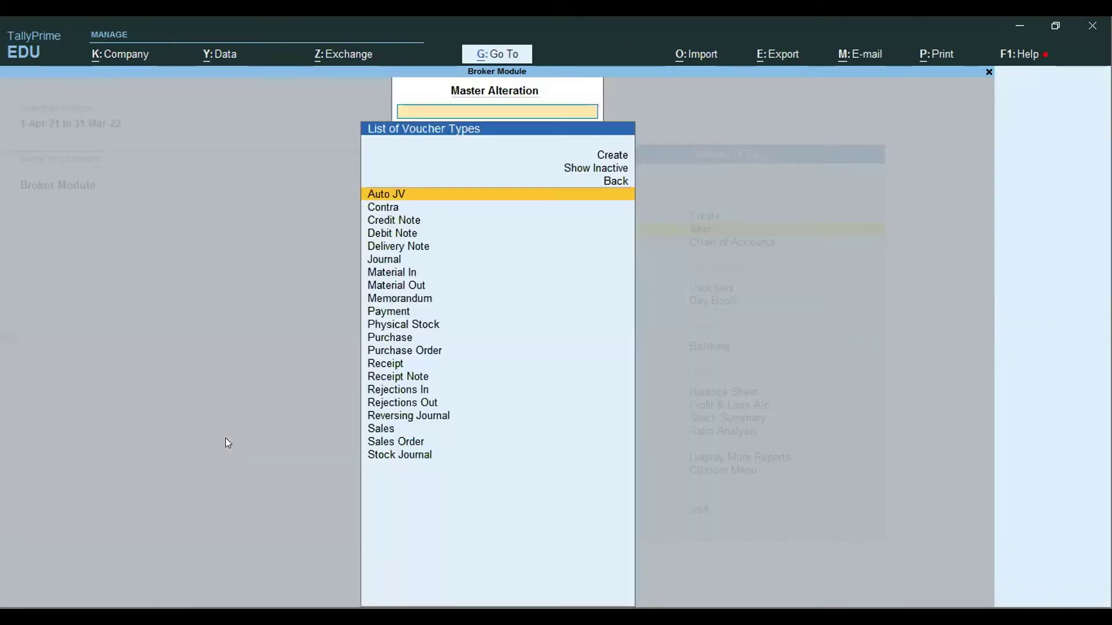
pyautogui.press('Escape')
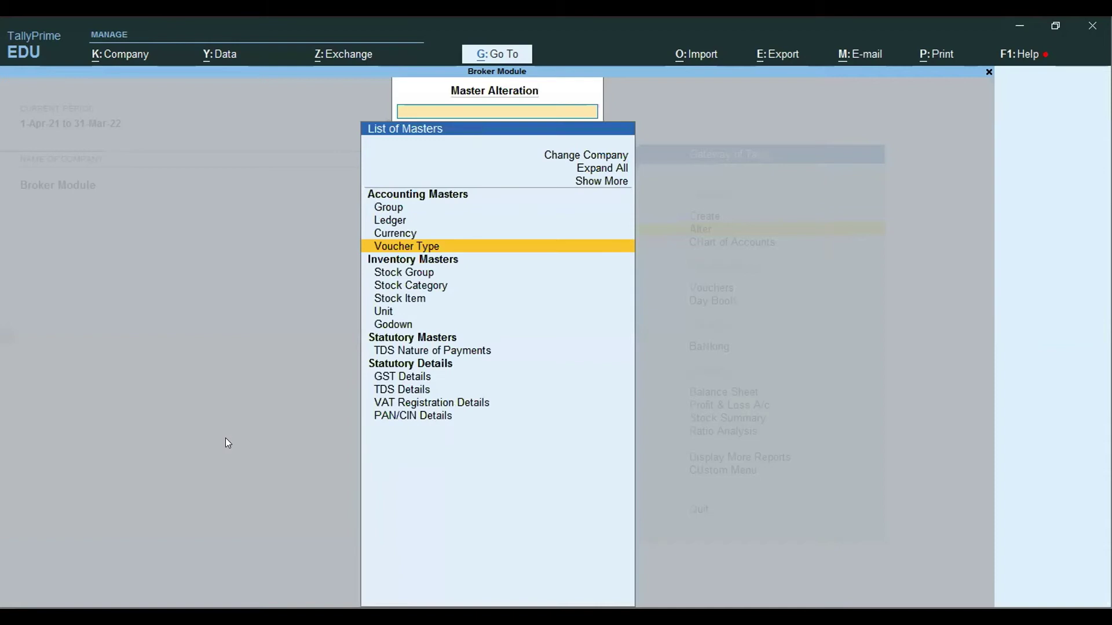
pyautogui.press('Escape')
# - Start a purchase voucher with supplier invoice number 125 dated 1-Aug-21
pyautogui.press('Down')
pyautogui.press('Down')
pyautogui.press('Down')
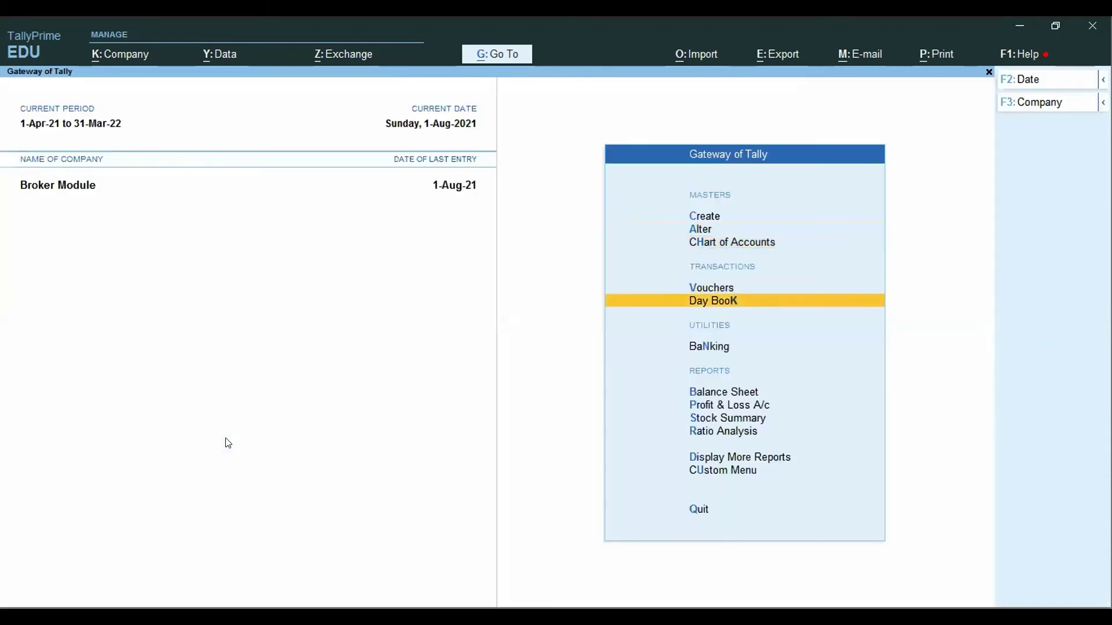
pyautogui.press('Up')
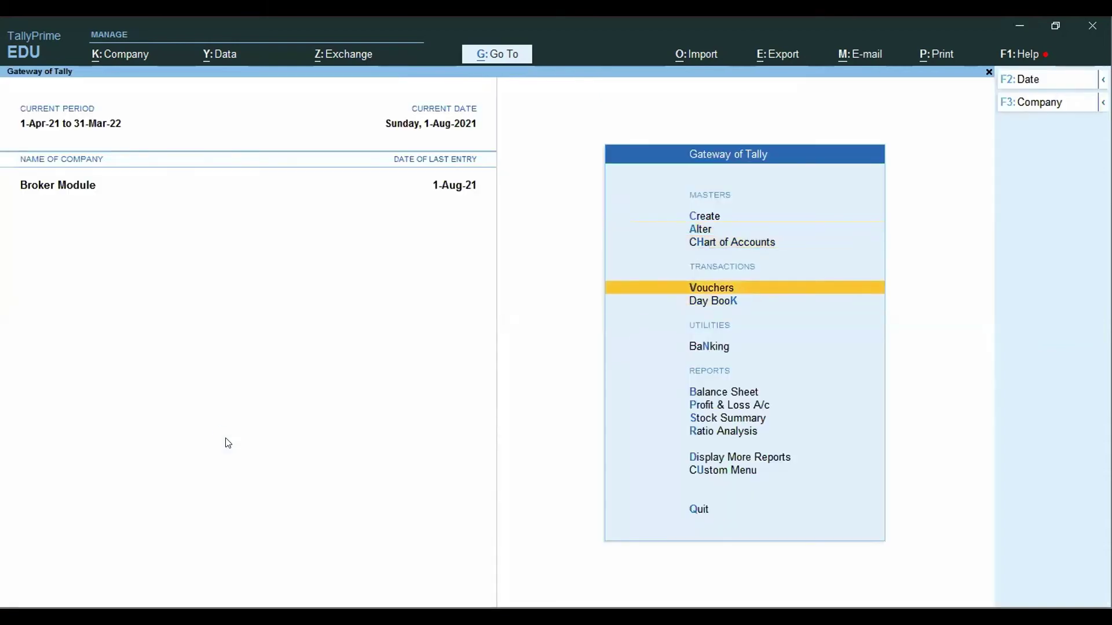
pyautogui.press('Return')
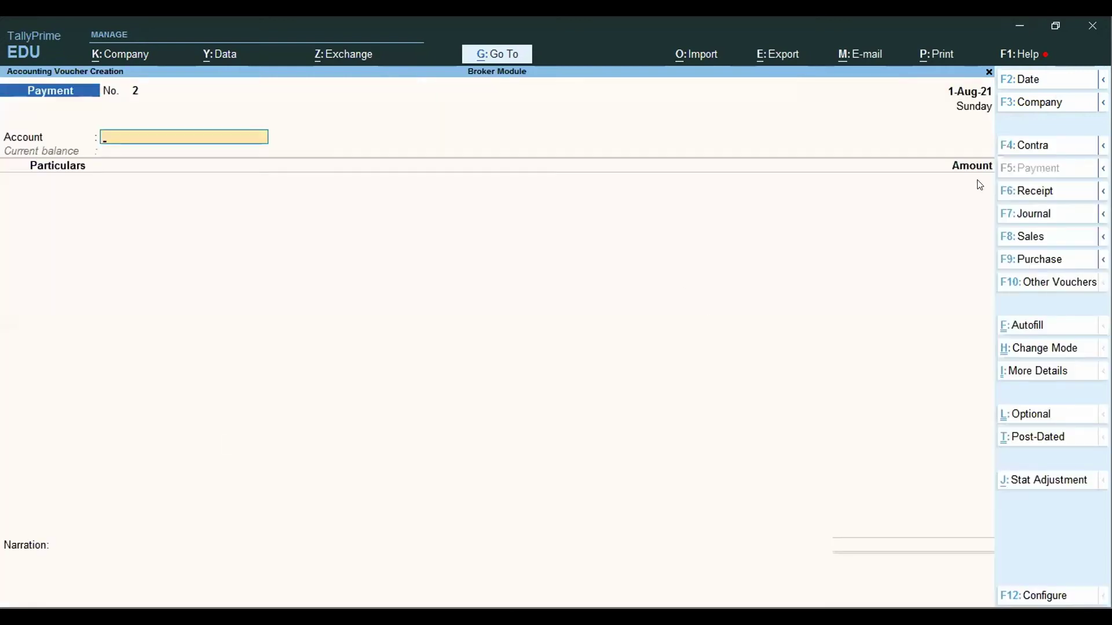
pyautogui.click(1031, 259)
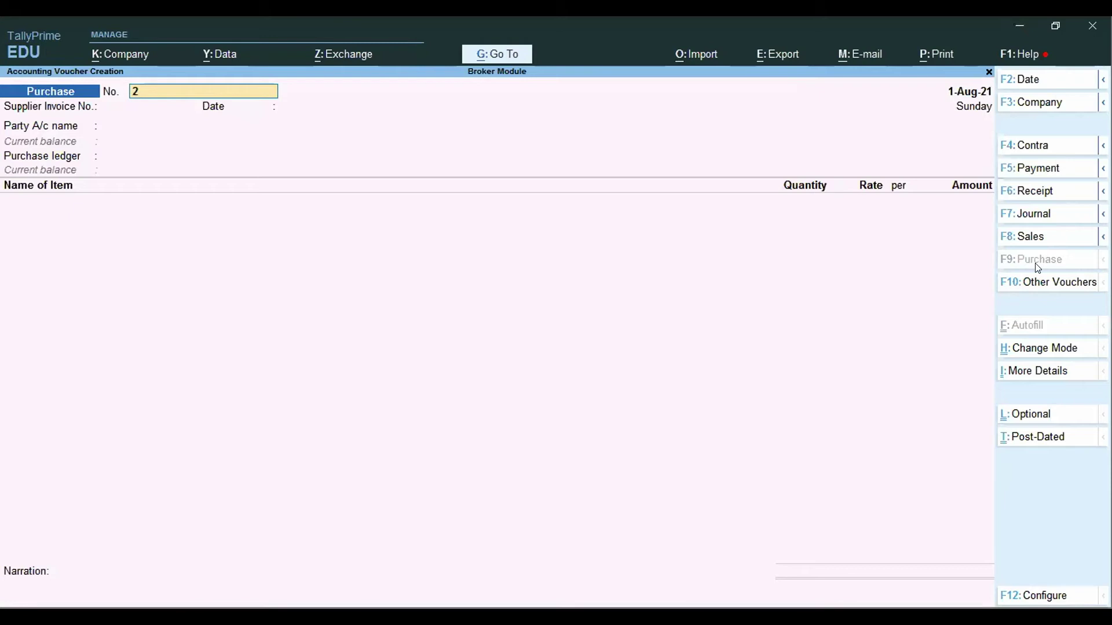
pyautogui.press('Return')
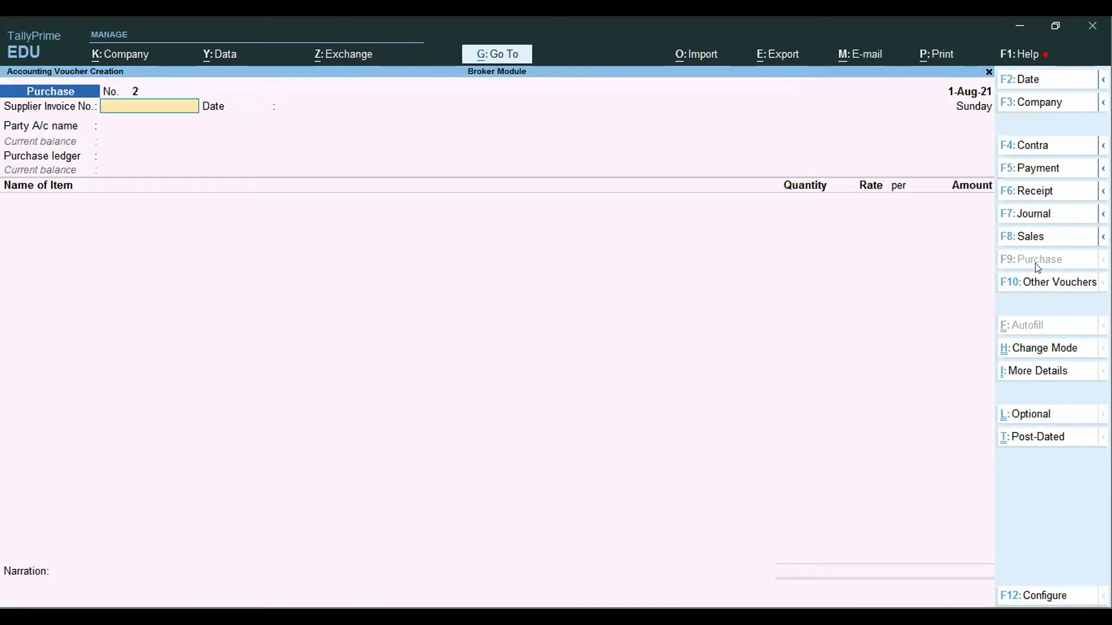
pyautogui.write('125')
pyautogui.press('Return')
pyautogui.press('Return')
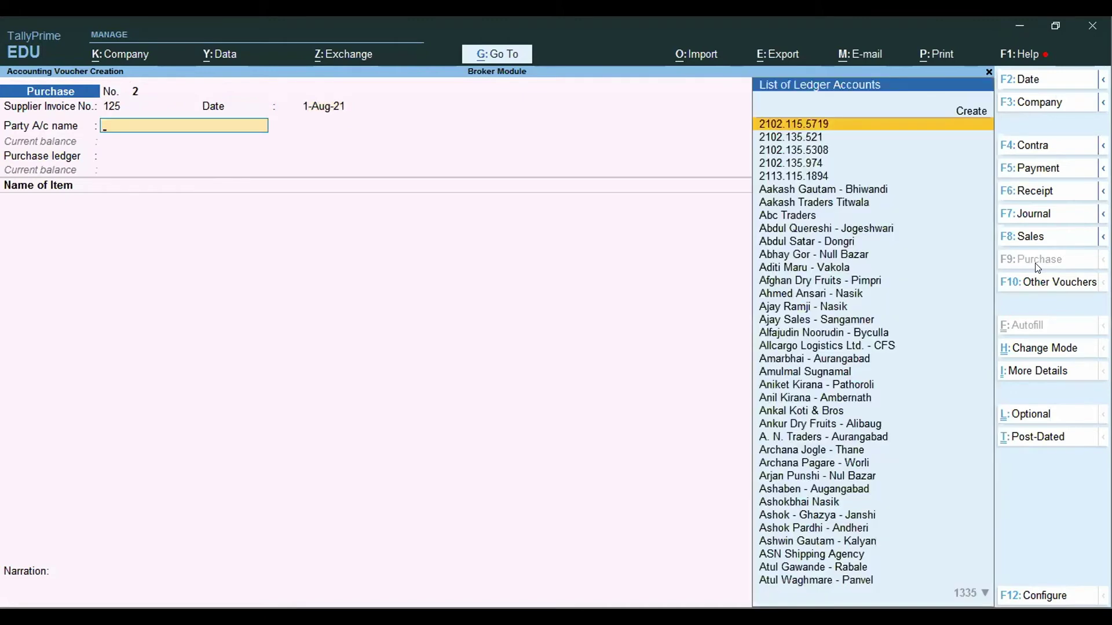
# - Choose Creditor-01 as the party account and leave its receipt and order details blank up to the Broker entry
pyautogui.write('Cre')
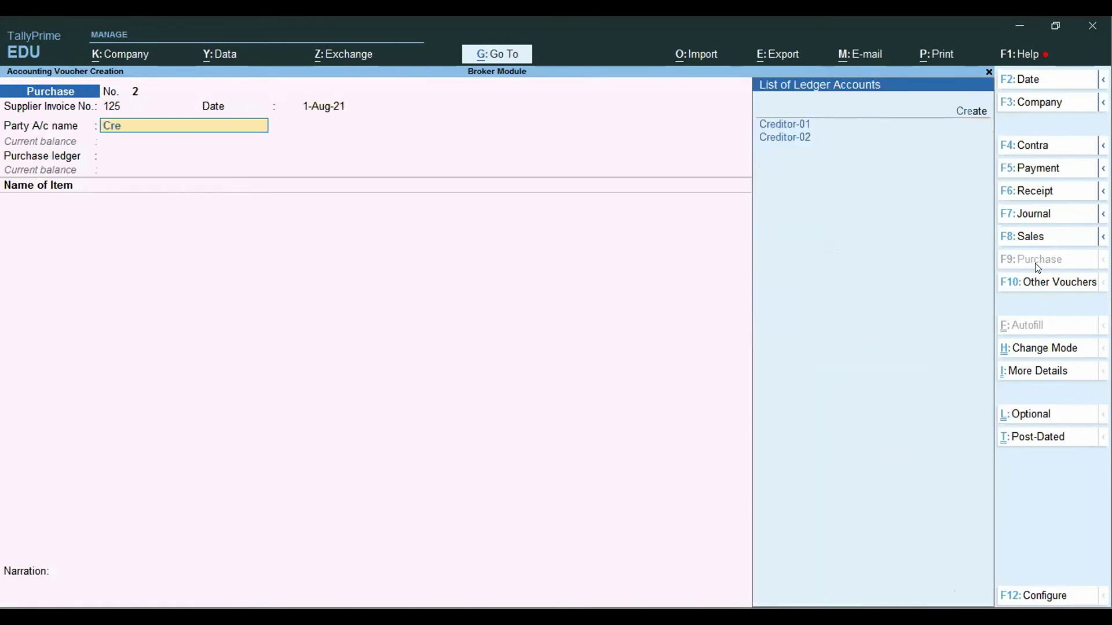
pyautogui.press('Return')
pyautogui.press('Return')
pyautogui.press('Return')
pyautogui.press('Return')
pyautogui.press('Return')
pyautogui.press('Return')
pyautogui.press('Return')
pyautogui.press('Return')
pyautogui.press('Return')
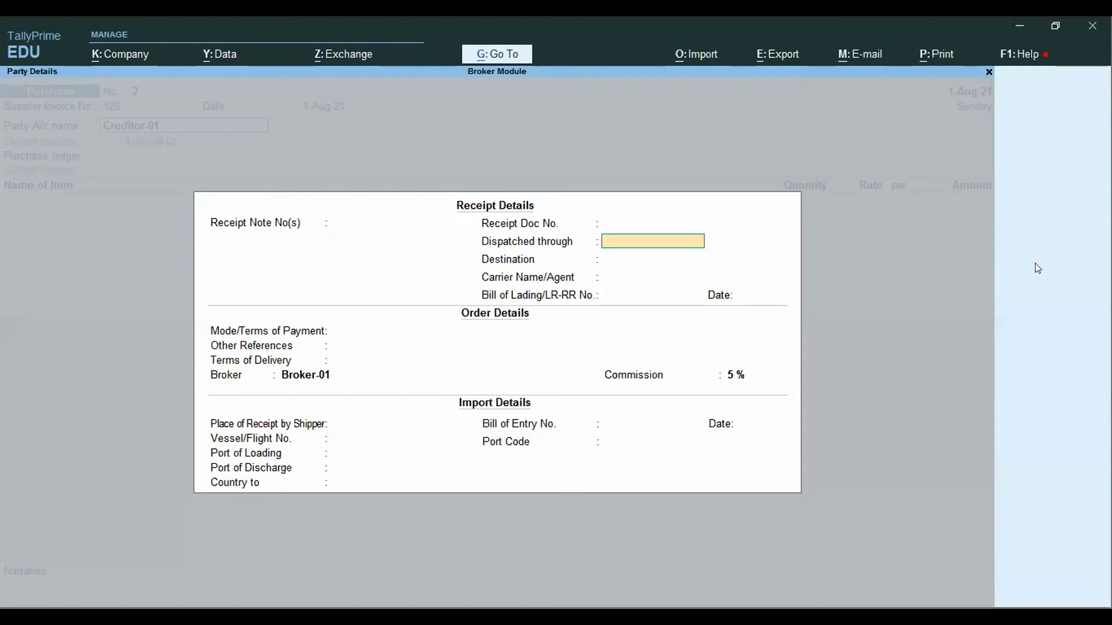
pyautogui.press('Return')
pyautogui.press('Return')
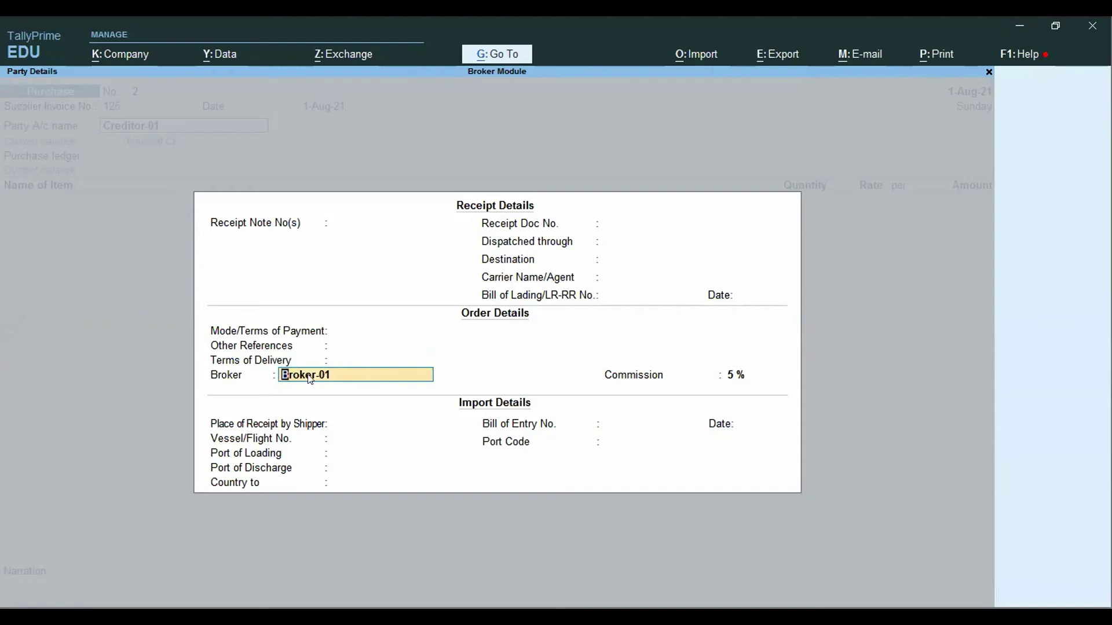
# - Keep Broker-01 with 5 % commission for the purchase and accept the remaining party details with the country as Not Applicable
pyautogui.press('Return')
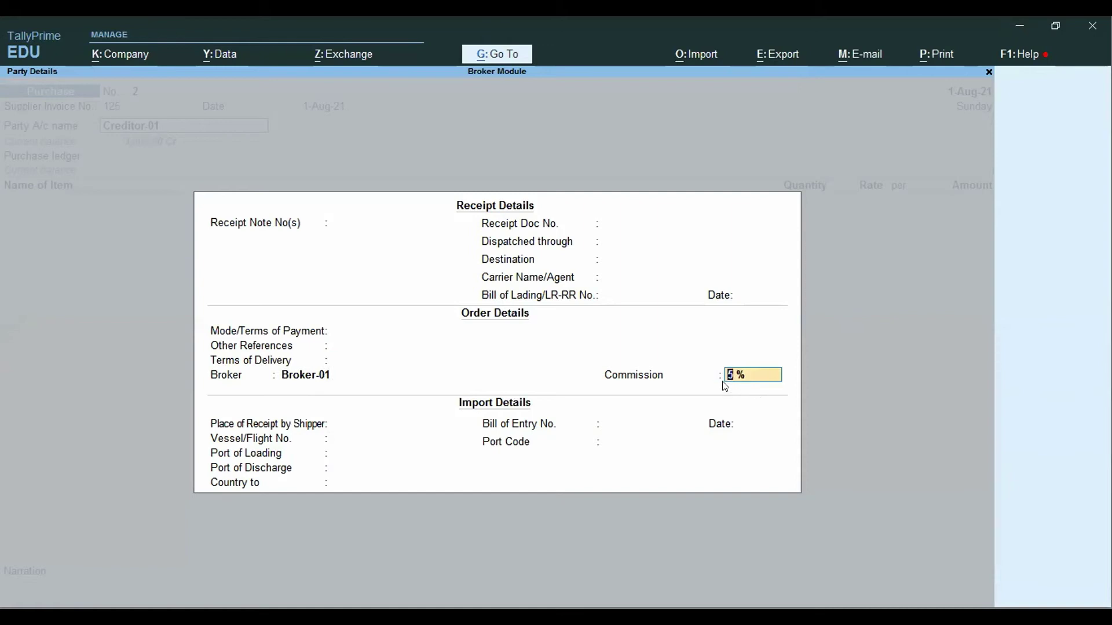
pyautogui.press('Return')
pyautogui.press('Return')
pyautogui.press('Return')
pyautogui.press('Return')
pyautogui.press('Return')
pyautogui.press('Return')
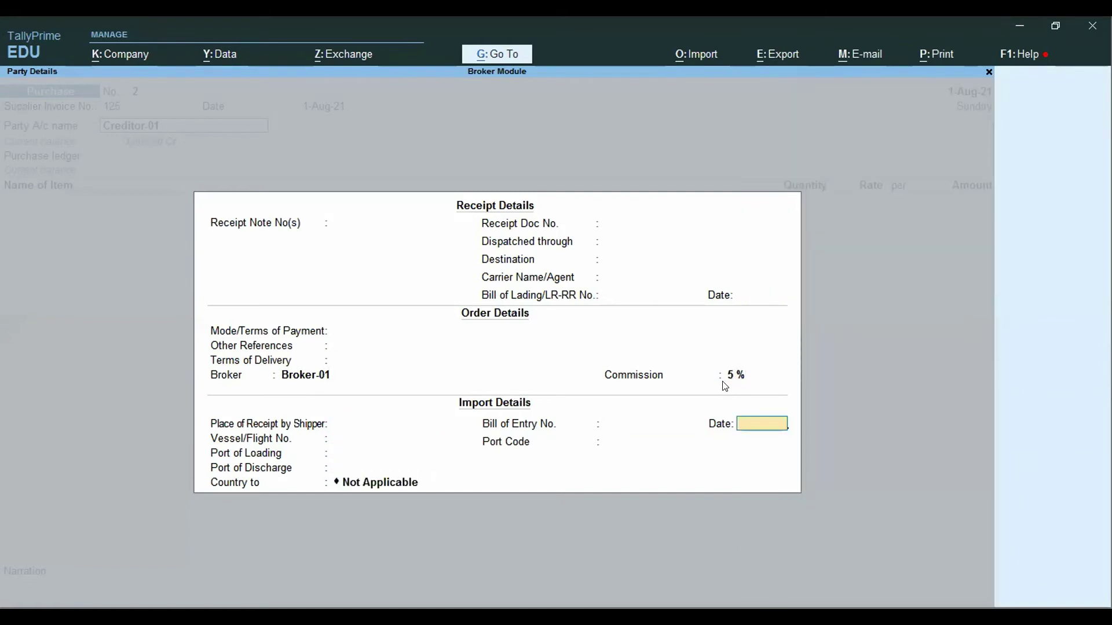
pyautogui.hotkey('ctrl', 'a')
pyautogui.press('Return')
pyautogui.press('Return')
pyautogui.press('Return')
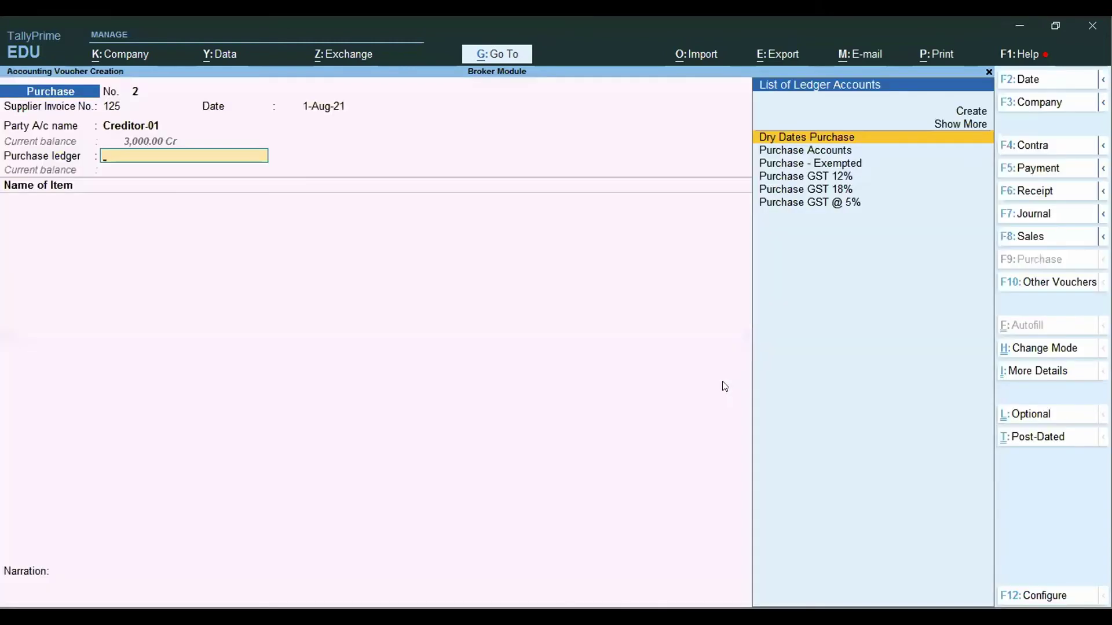
# - Set the purchase ledger to Purchase Accounts
pyautogui.write('Pu')
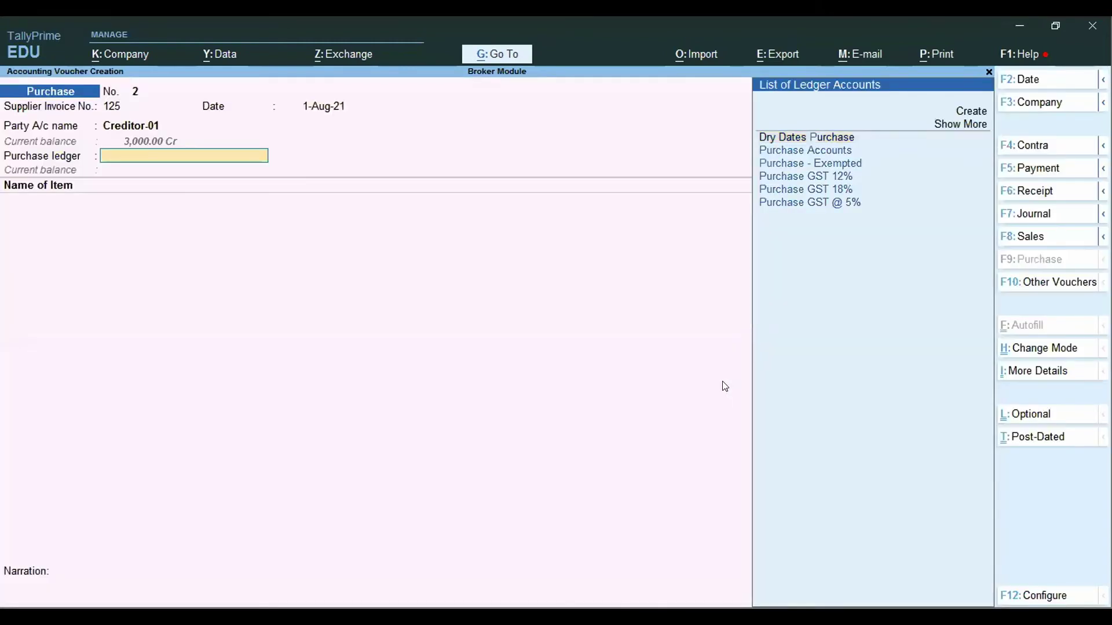
pyautogui.press('Down')
pyautogui.press('Down')
pyautogui.press('Up')
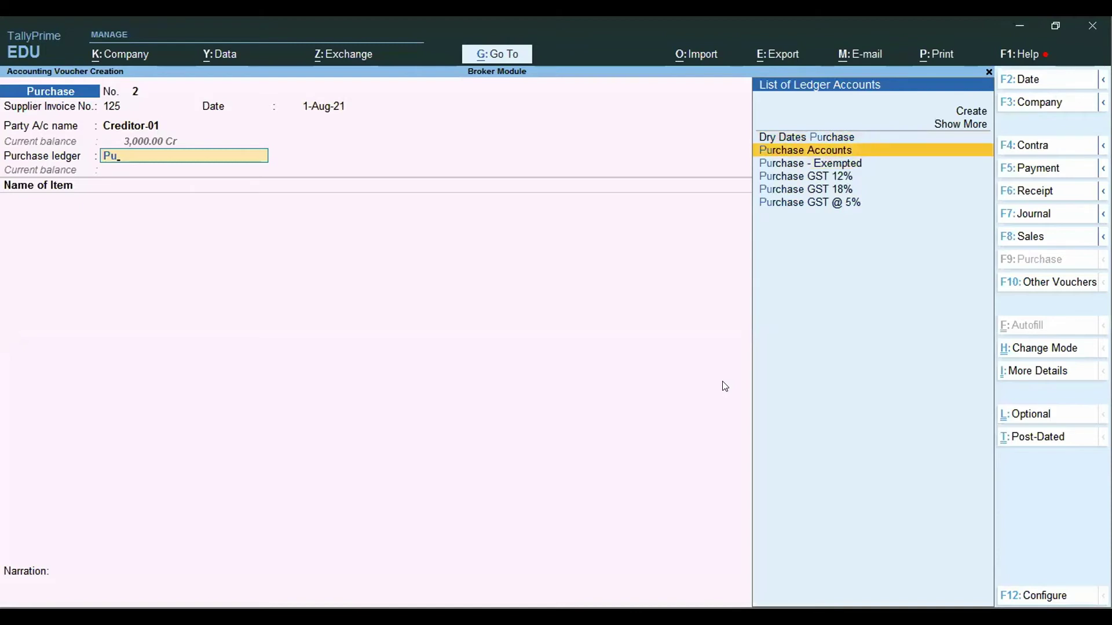
pyautogui.press('Return')
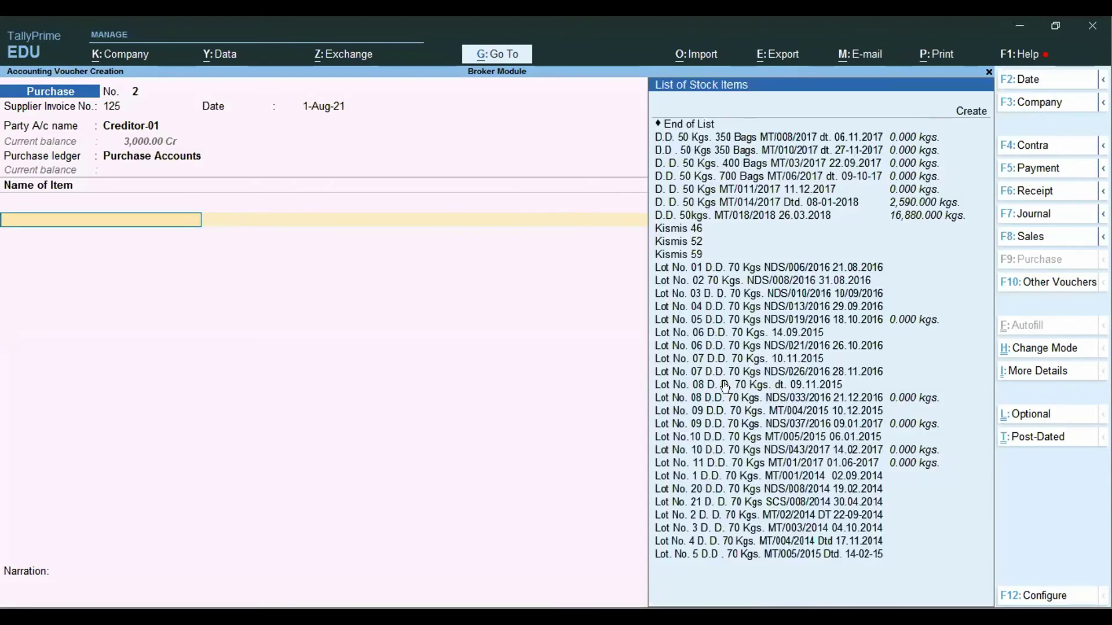
# - Add the stock item Lot No. 01 D.D. 70 Kgs NDS/006/2016 21.08.2016 with a quantity of 100 kgs at a rate of 5,000
pyautogui.press('Down')
pyautogui.press('Down')
pyautogui.press('Down')
pyautogui.press('Down')
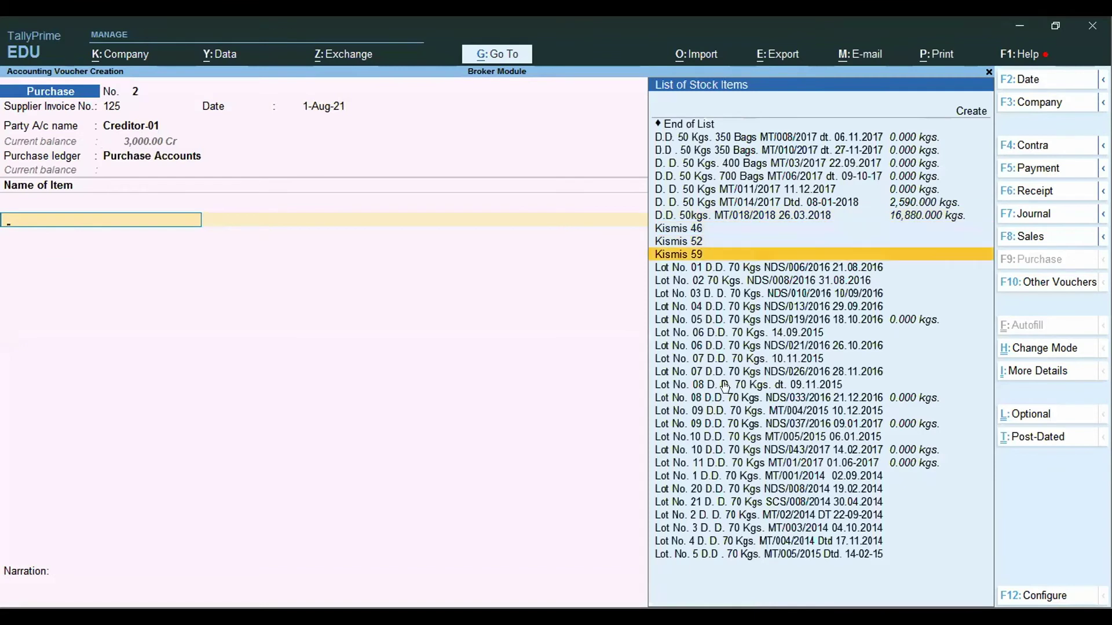
pyautogui.press('Down')
pyautogui.press('Return')
pyautogui.write('100')
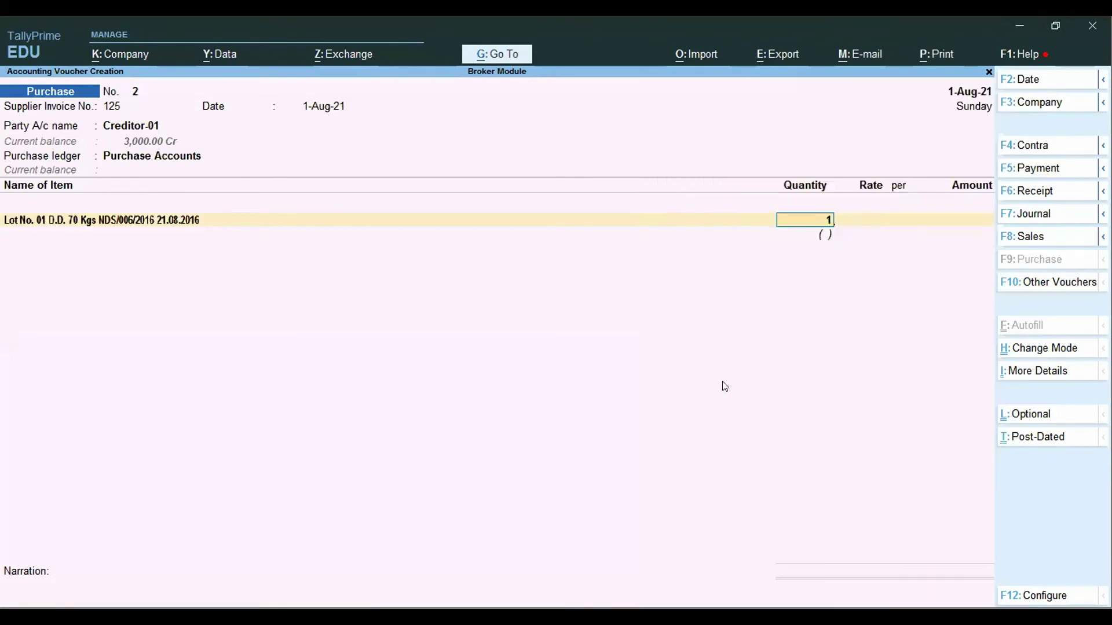
pyautogui.press('Return')
pyautogui.write('5000')
pyautogui.press('Return')
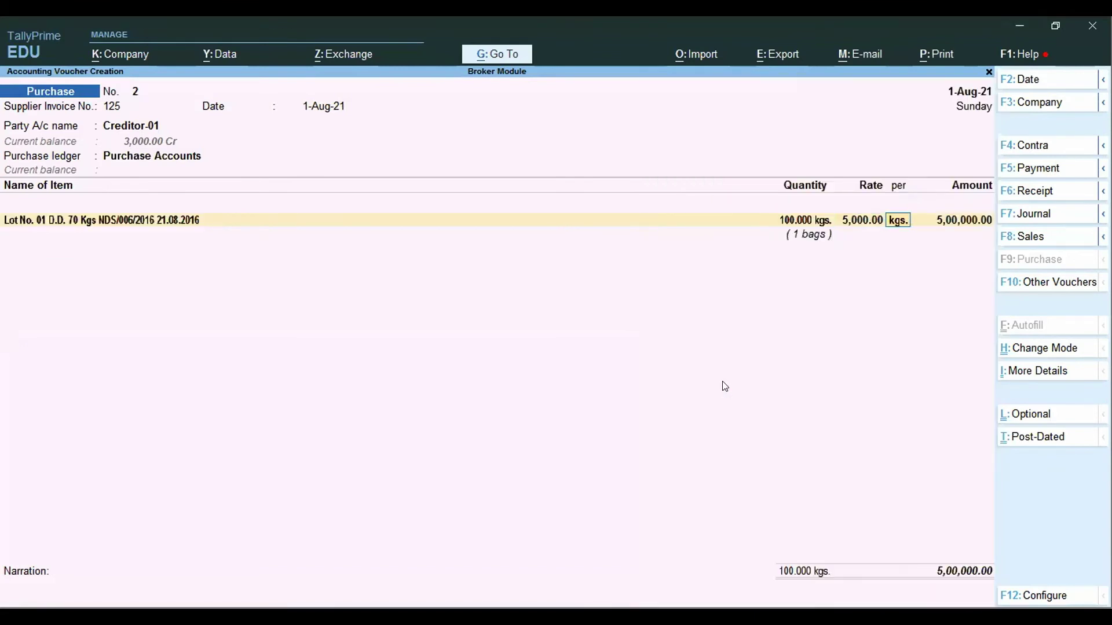
pyautogui.press('Return')
pyautogui.press('Return')
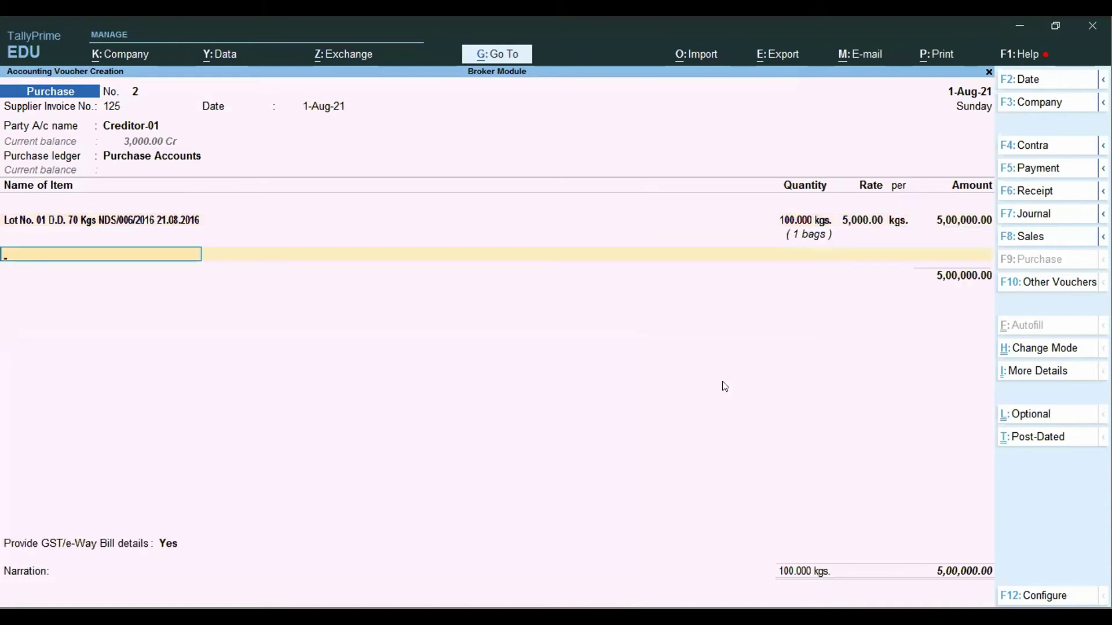
# - End the item list and accept the default e-way bill, consignor and transporter details, leaving the narration blank
pyautogui.press('Return')
pyautogui.press('Return')
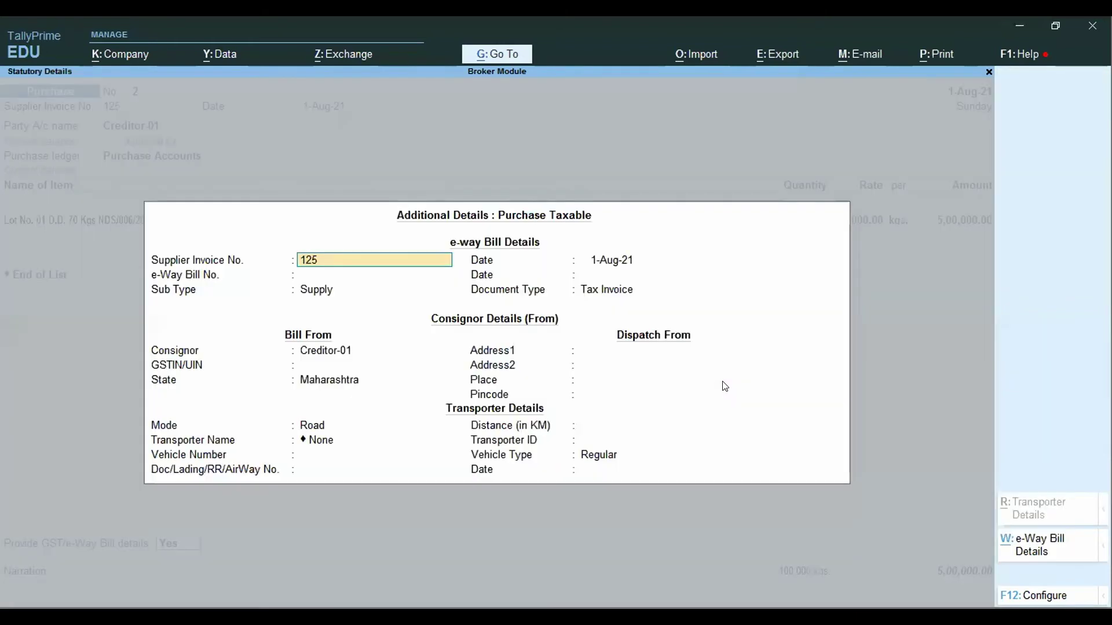
pyautogui.press('Return')
pyautogui.press('Return')
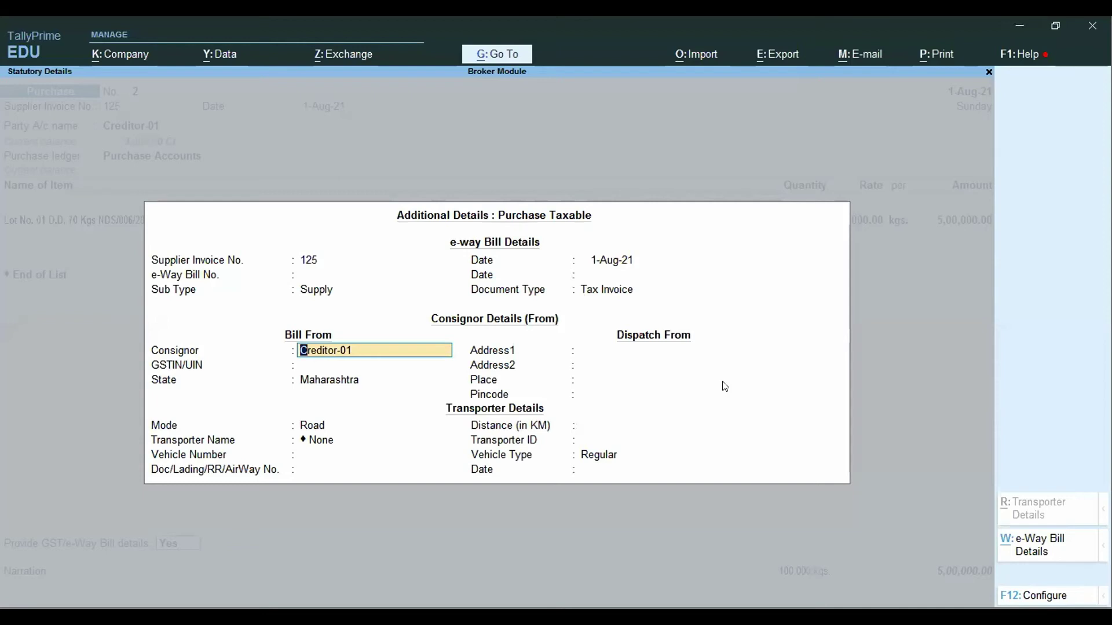
pyautogui.press('Return')
pyautogui.press('Return')
pyautogui.press('Return')
pyautogui.press('Return')
pyautogui.press('Return')
pyautogui.press('Return')
pyautogui.press('Return')
pyautogui.press('Return')
pyautogui.press('Return')
pyautogui.press('Return')
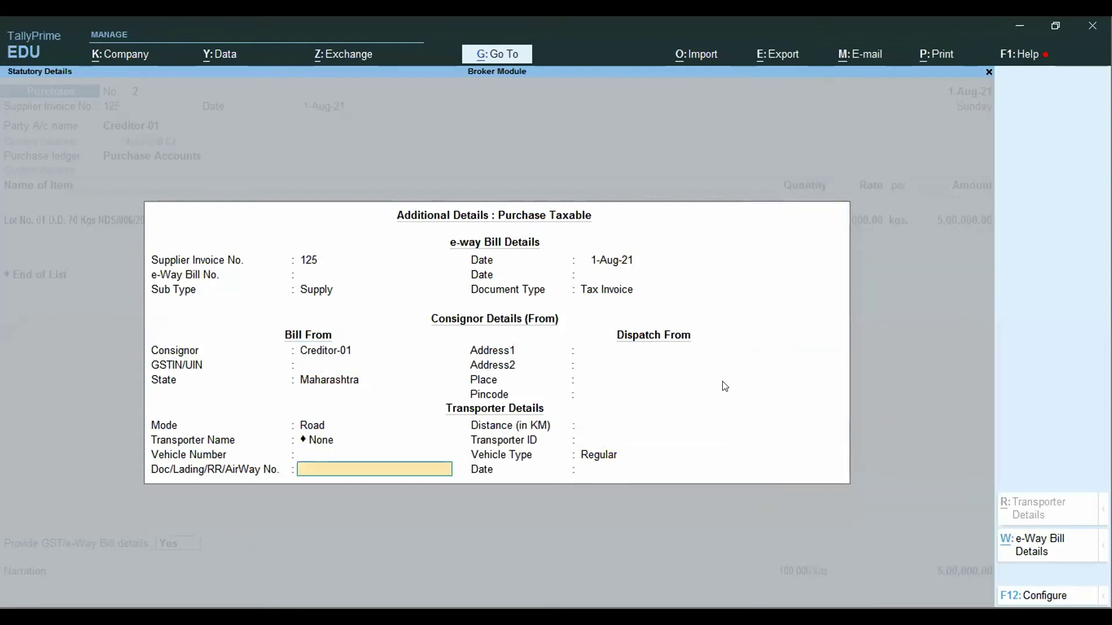
pyautogui.press('Return')
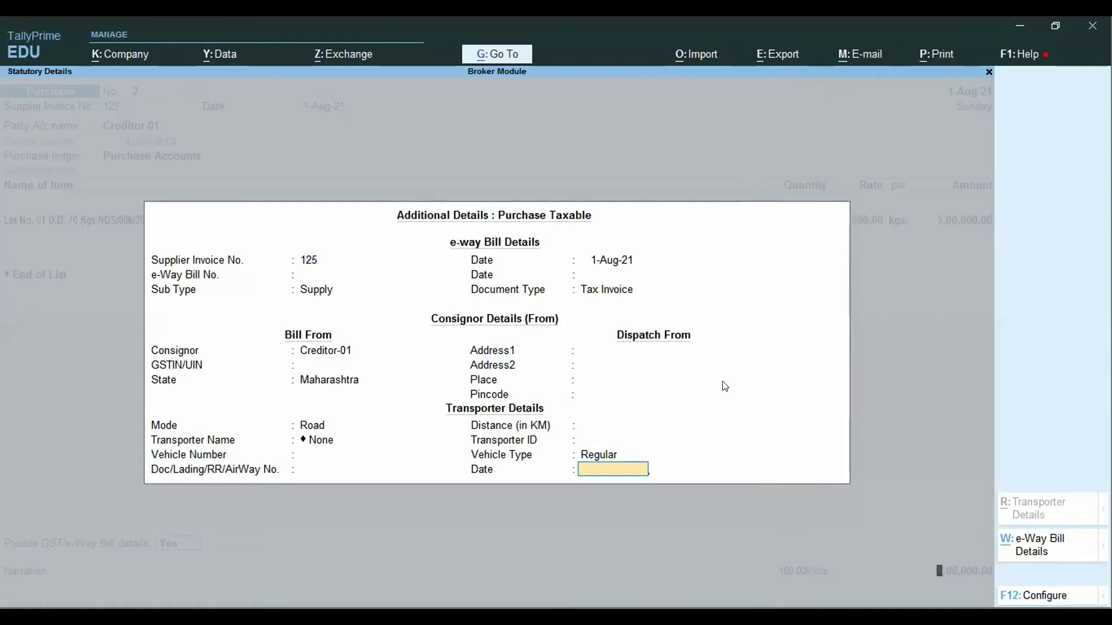
pyautogui.press('Return')
pyautogui.press('Return')
pyautogui.press('Return')
pyautogui.press('Return')
pyautogui.press('Return')
pyautogui.press('Return')
pyautogui.press('Return')
pyautogui.press('Return')
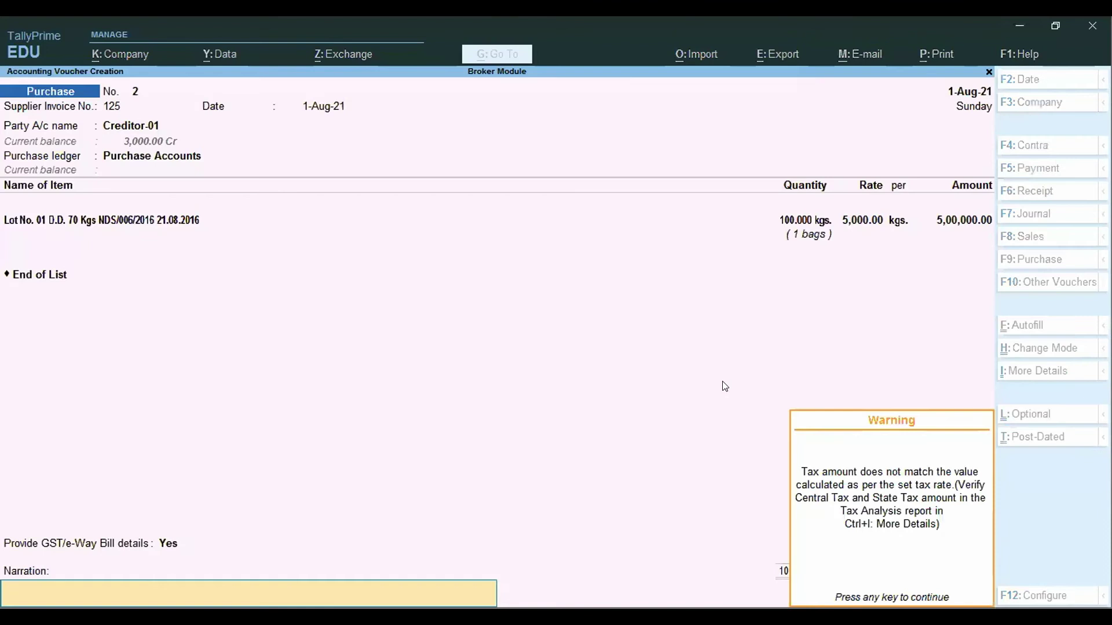
# - Save the purchase voucher and agree to create the Auto JV vouchers
pyautogui.press('Return')
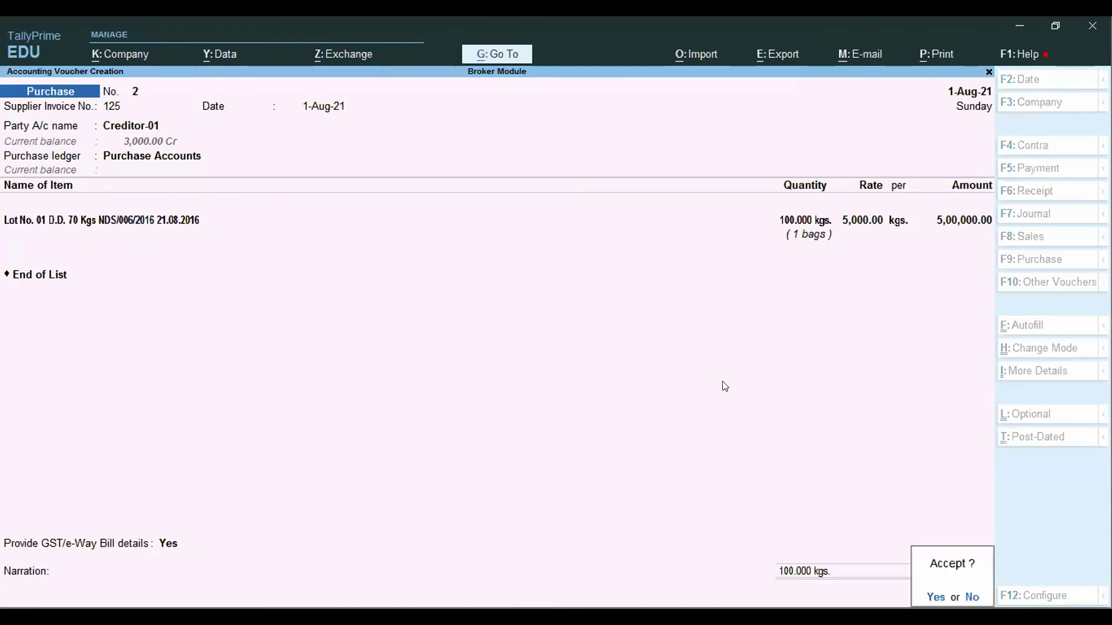
pyautogui.press('Return')
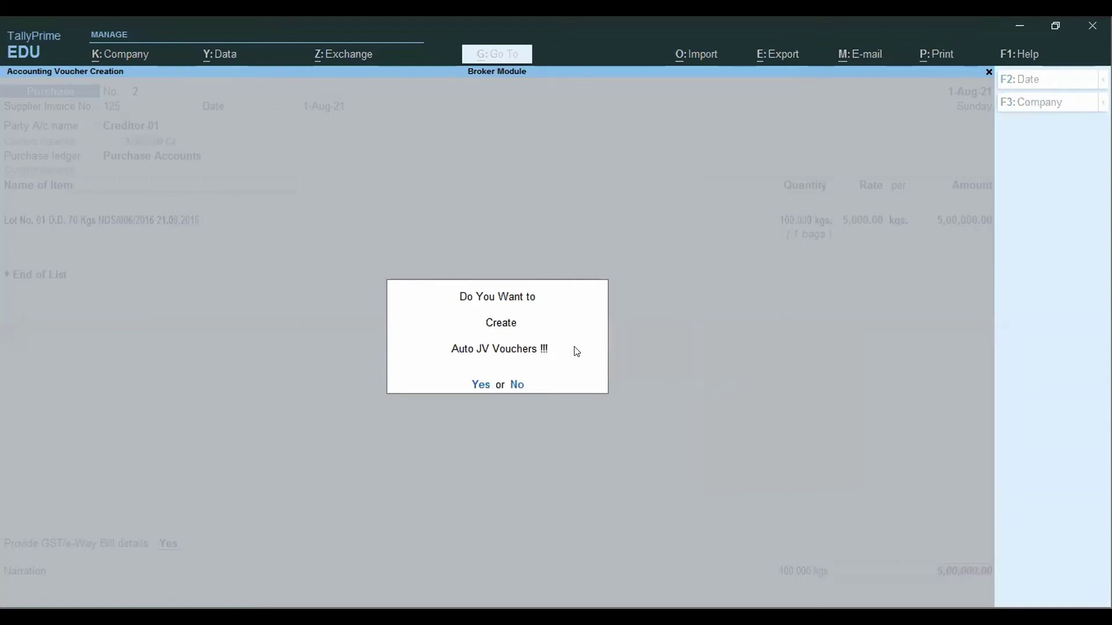
pyautogui.click(482, 385)
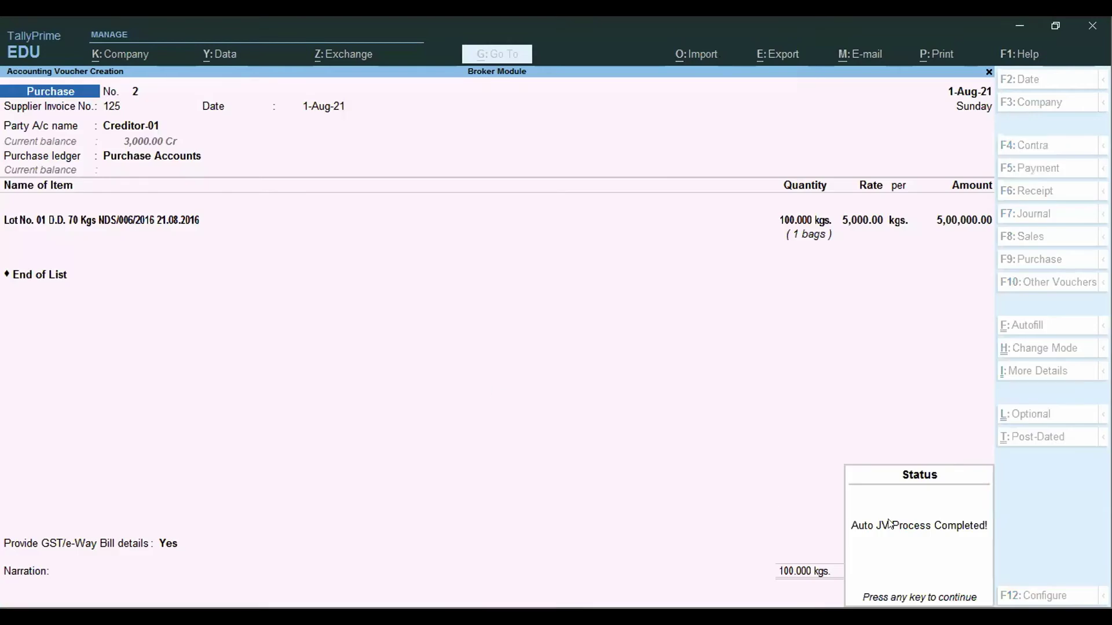
# - Dismiss the Auto JV status message, quit the purchase entry and open the Statistics report
pyautogui.click(965, 543)
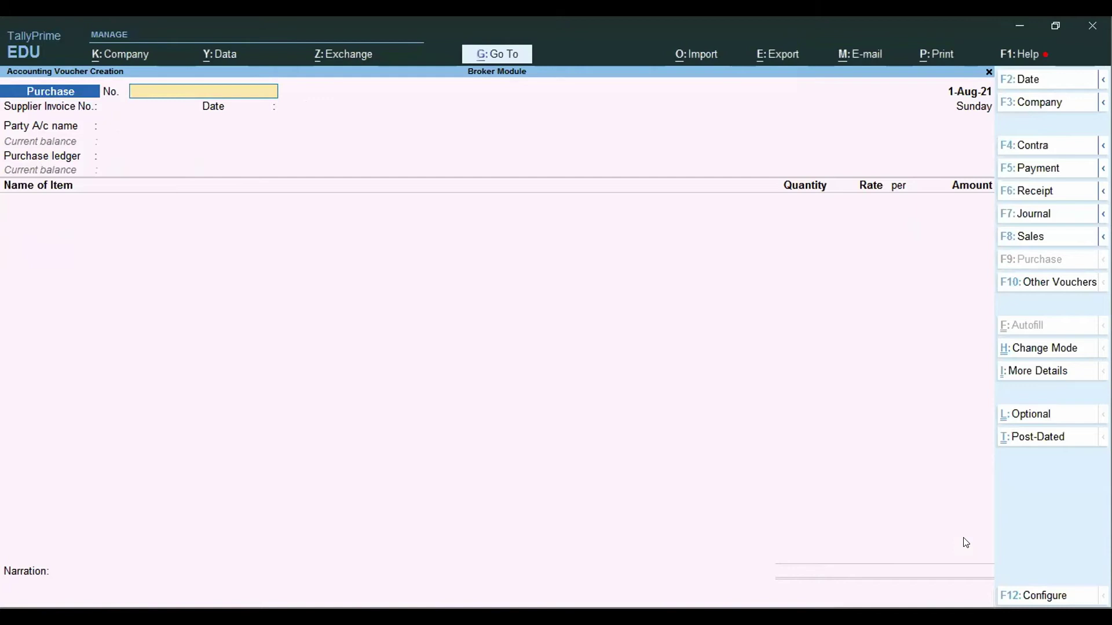
pyautogui.press('Escape')
pyautogui.press('Return')
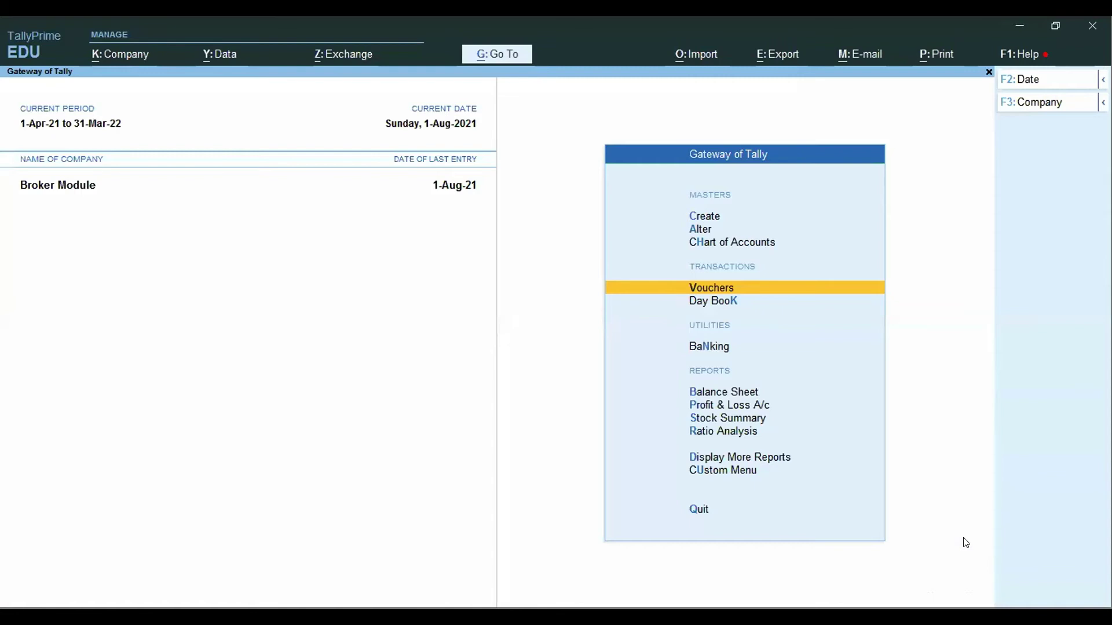
pyautogui.press('d')
pyautogui.press('s')
pyautogui.press('s')
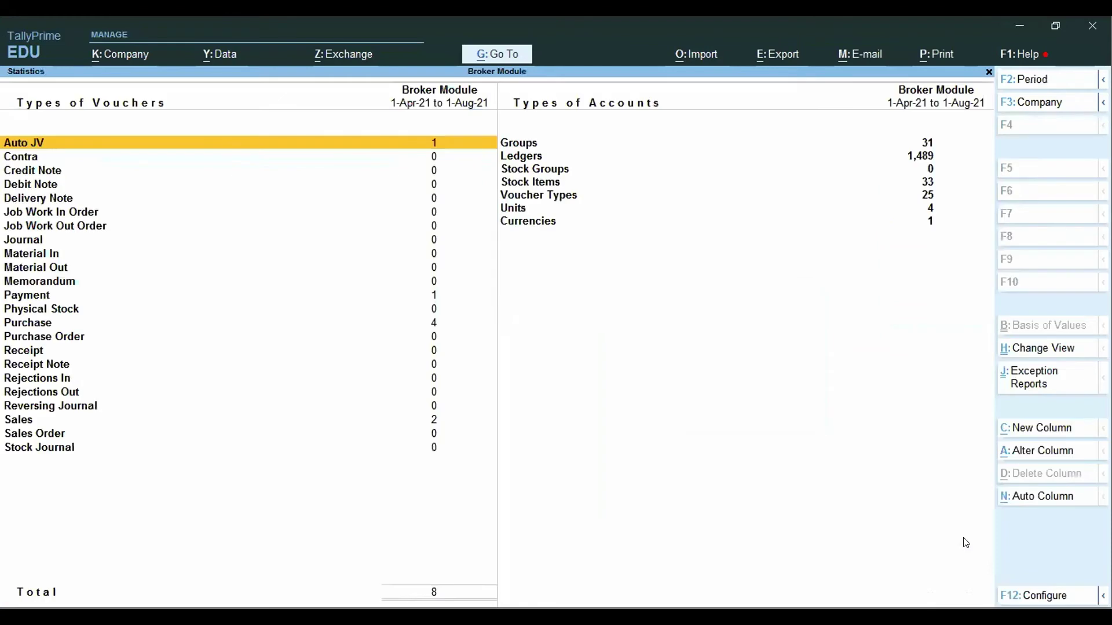
# - Drill down from the Auto JV voucher type to its August voucher and return to the statistics
pyautogui.press('Return')
pyautogui.press('Return')
pyautogui.press('Return')
pyautogui.press('Escape')
pyautogui.press('Escape')
pyautogui.press('Escape')
pyautogui.press('Escape')
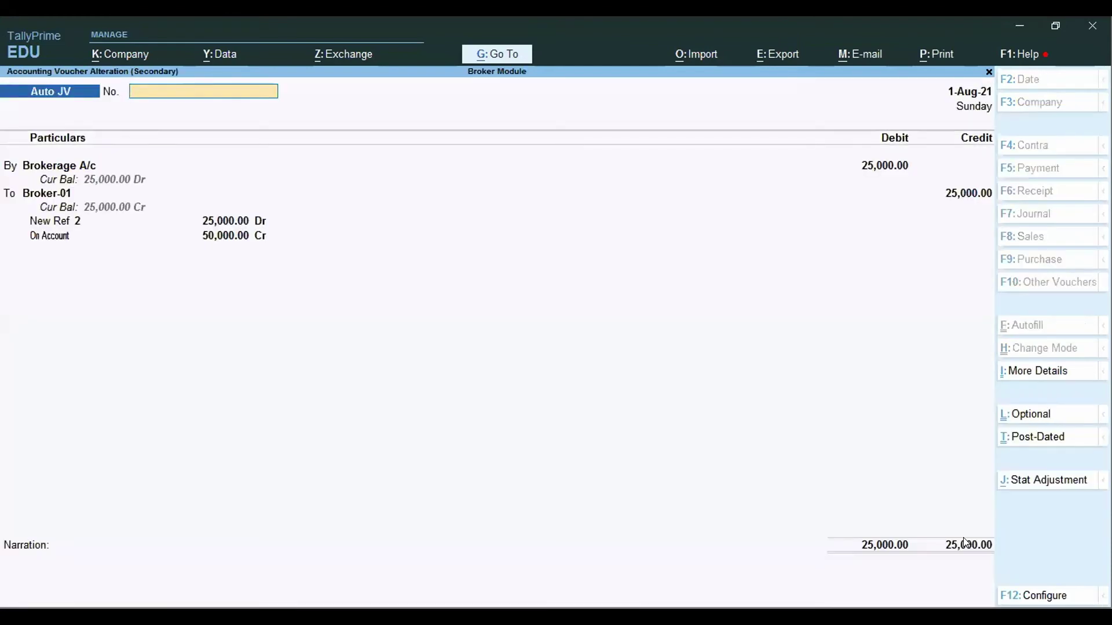
pyautogui.press('Return')
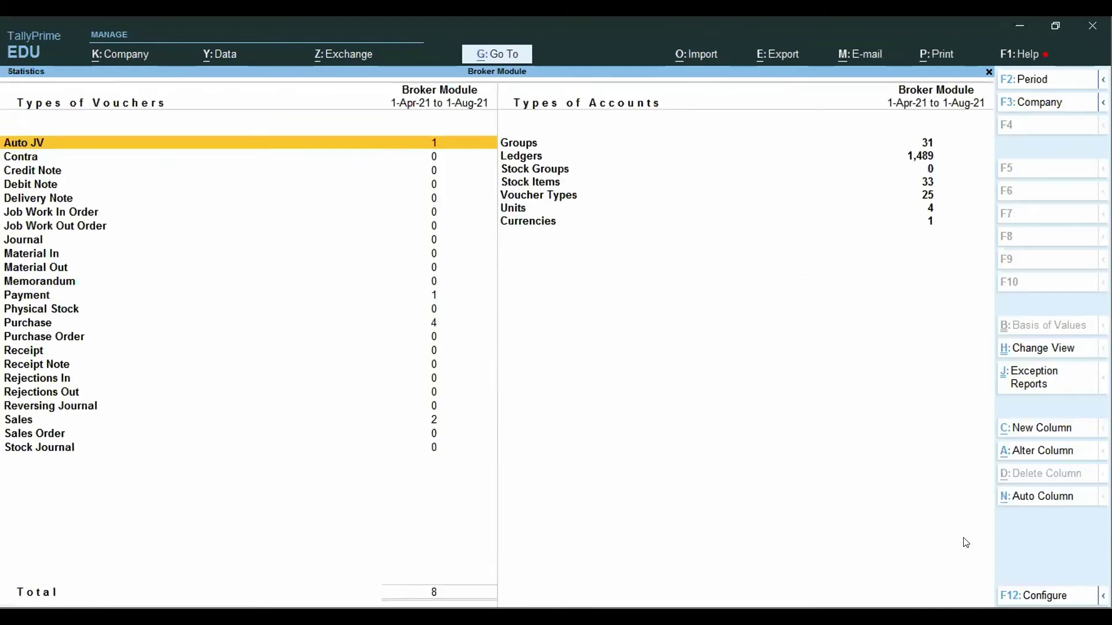
# - Reopen the August Auto JV voucher to examine its Brokerage A/c and Broker-01 entries, then return to the Gateway of Tally
pyautogui.press('Return')
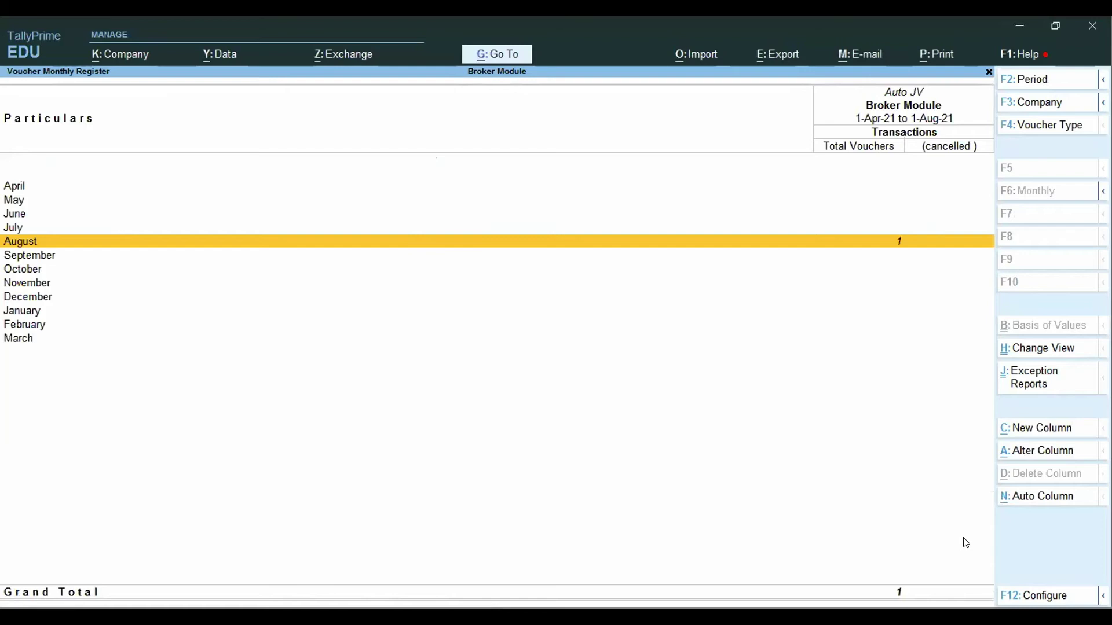
pyautogui.press('Return')
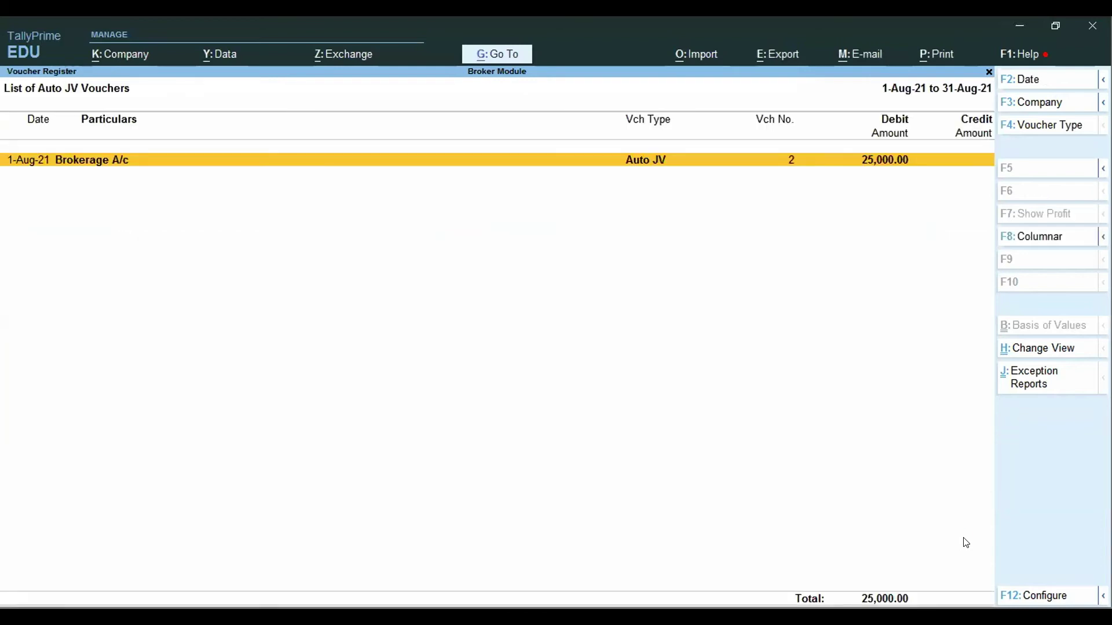
pyautogui.press('Return')
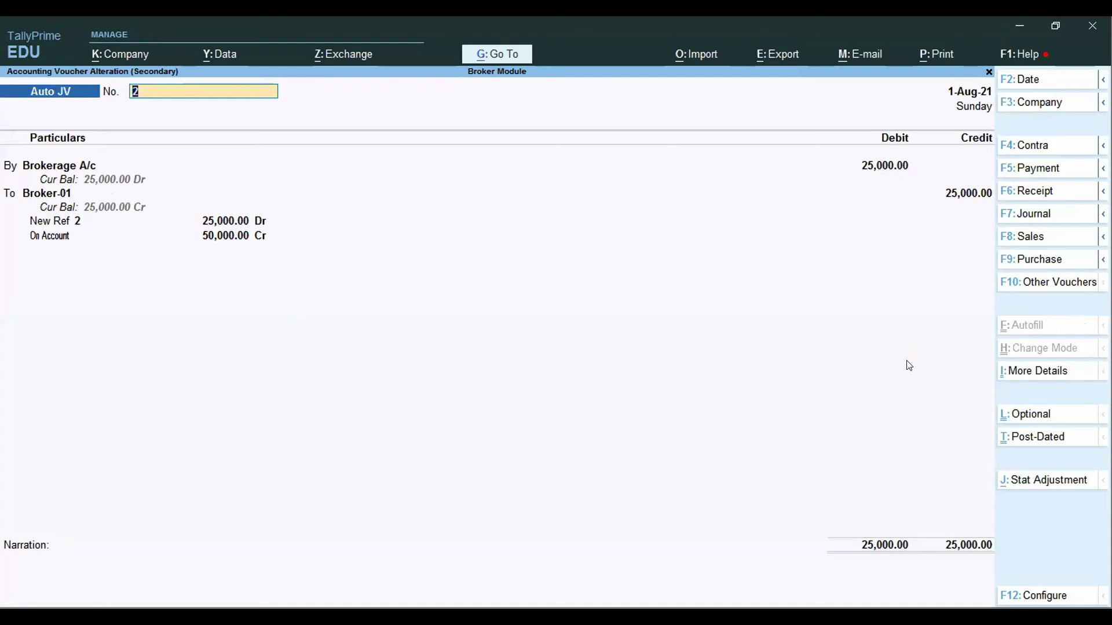
pyautogui.press('Escape')
pyautogui.press('Escape')
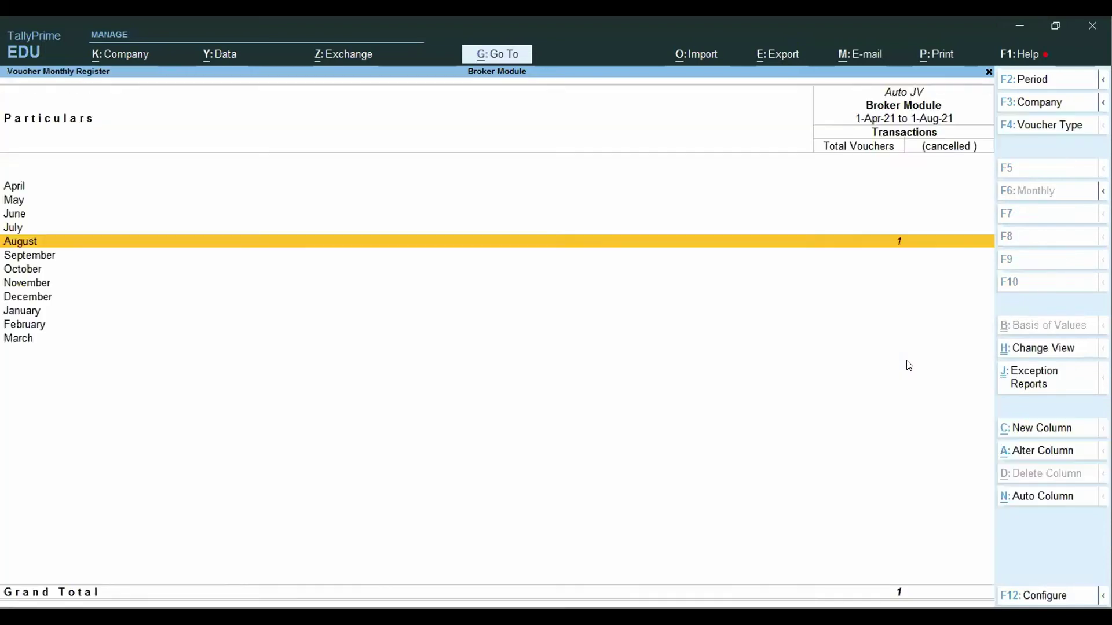
pyautogui.press('Escape')
pyautogui.press('Escape')
pyautogui.press('Escape')
# - Open voucher entry and start a new sales voucher
pyautogui.press('Up')
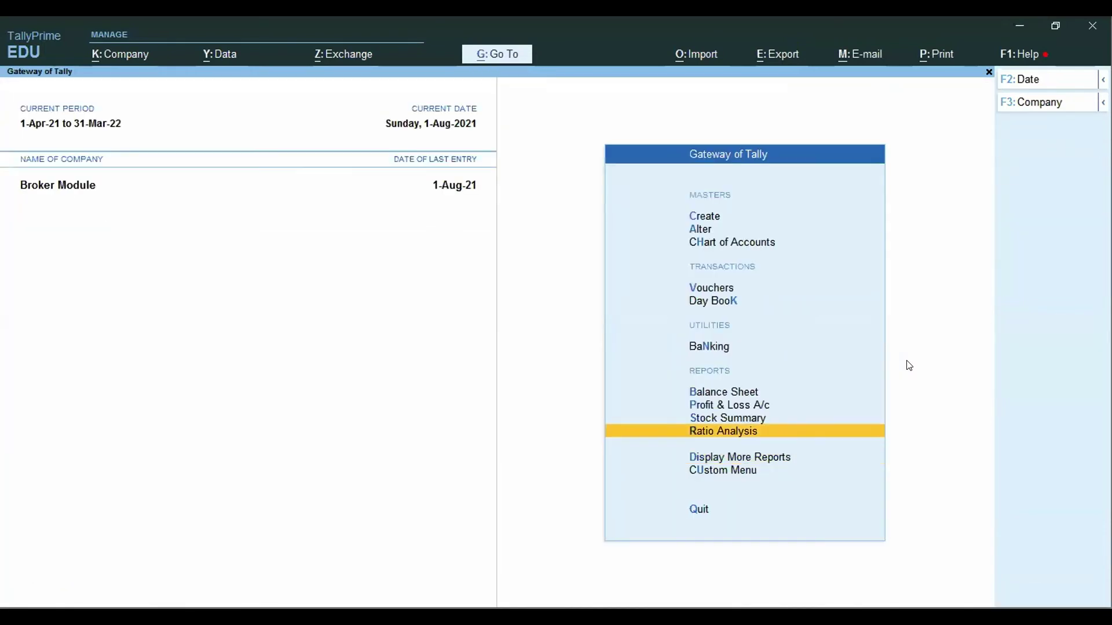
pyautogui.press('Up')
pyautogui.press('Up')
pyautogui.press('Up')
pyautogui.press('Up')
pyautogui.press('Up')
pyautogui.press('Up')
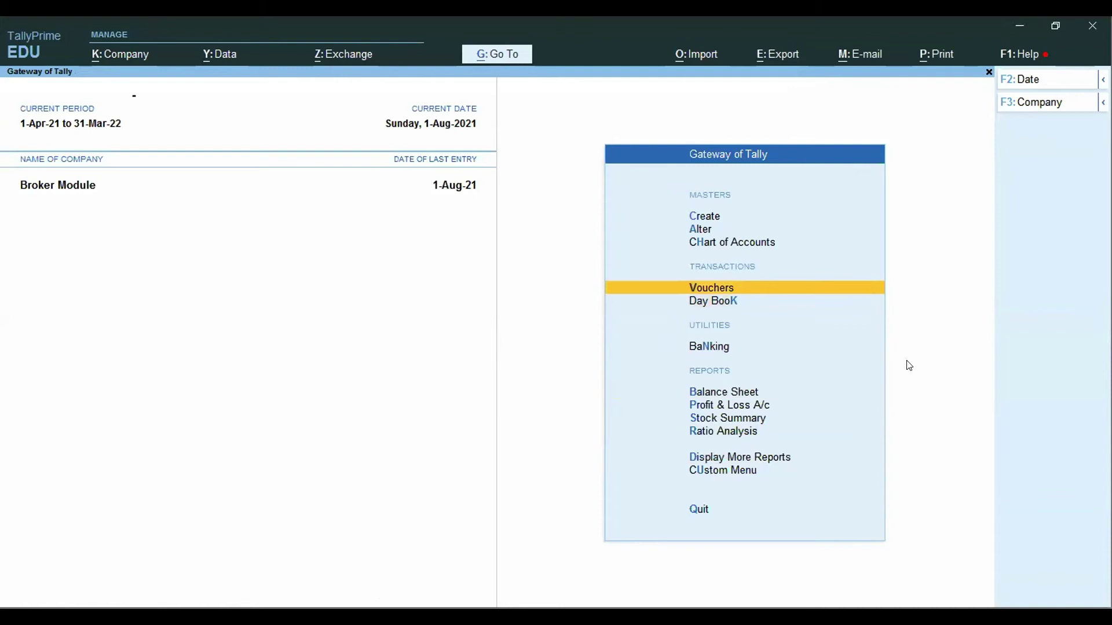
pyautogui.press('Return')
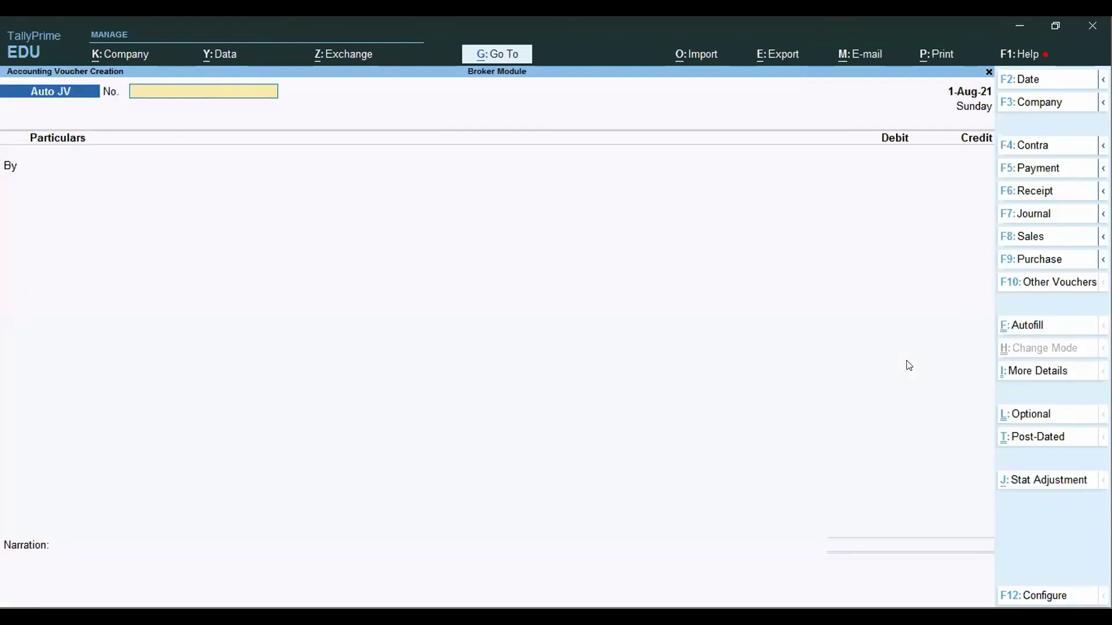
pyautogui.click(1022, 237)
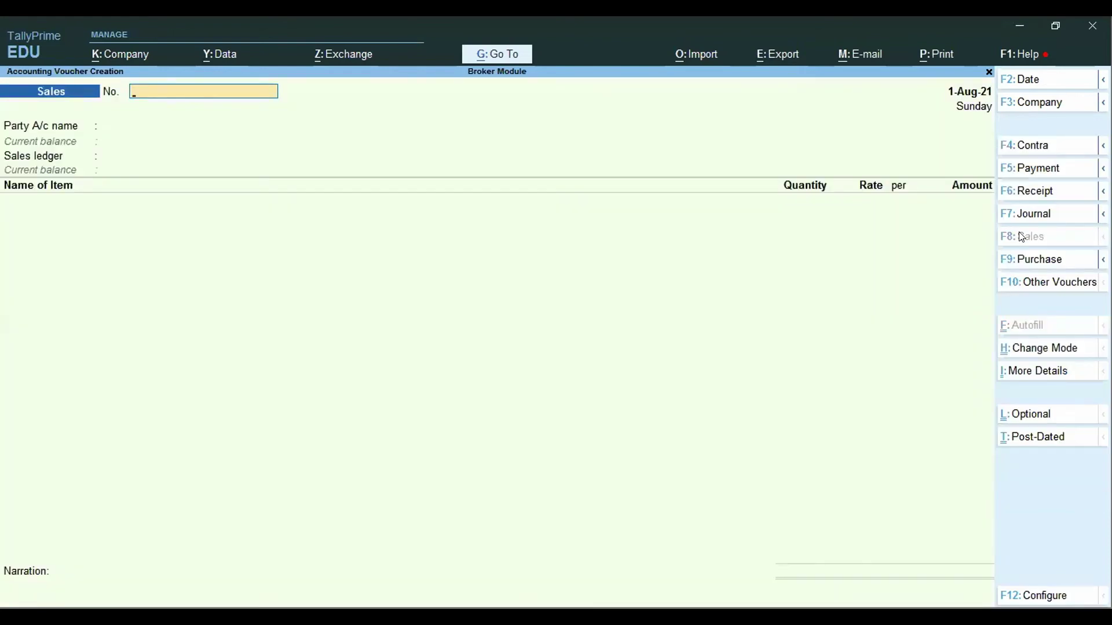
# - Set the sales voucher number to 1254
pyautogui.press('Return')
pyautogui.press('BackSpace')
pyautogui.write('1254')
pyautogui.press('Return')
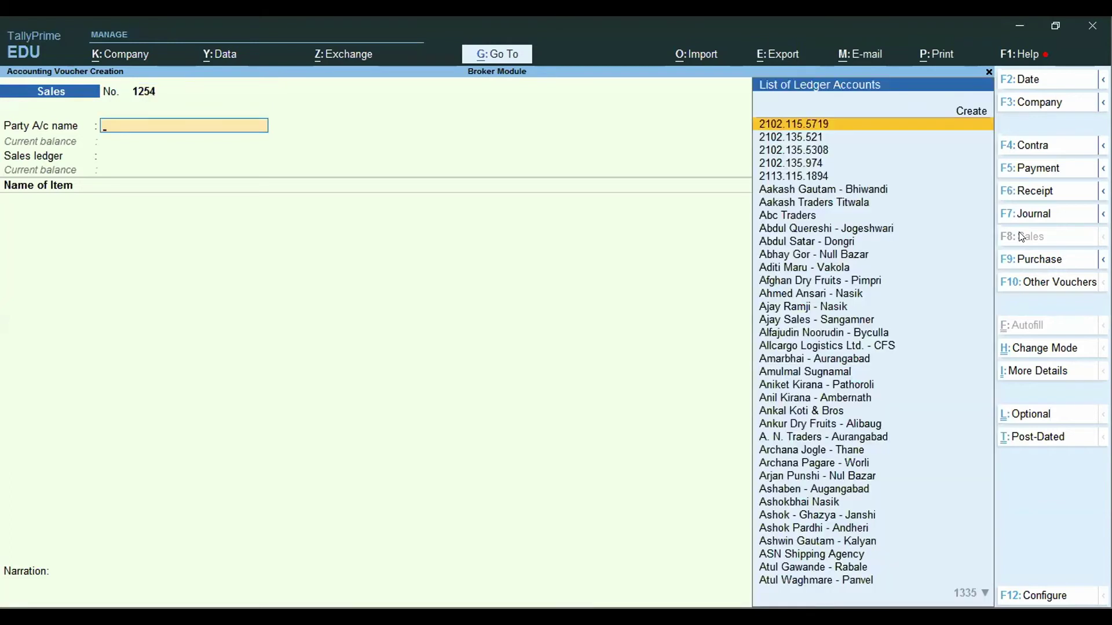
pyautogui.write('cre')
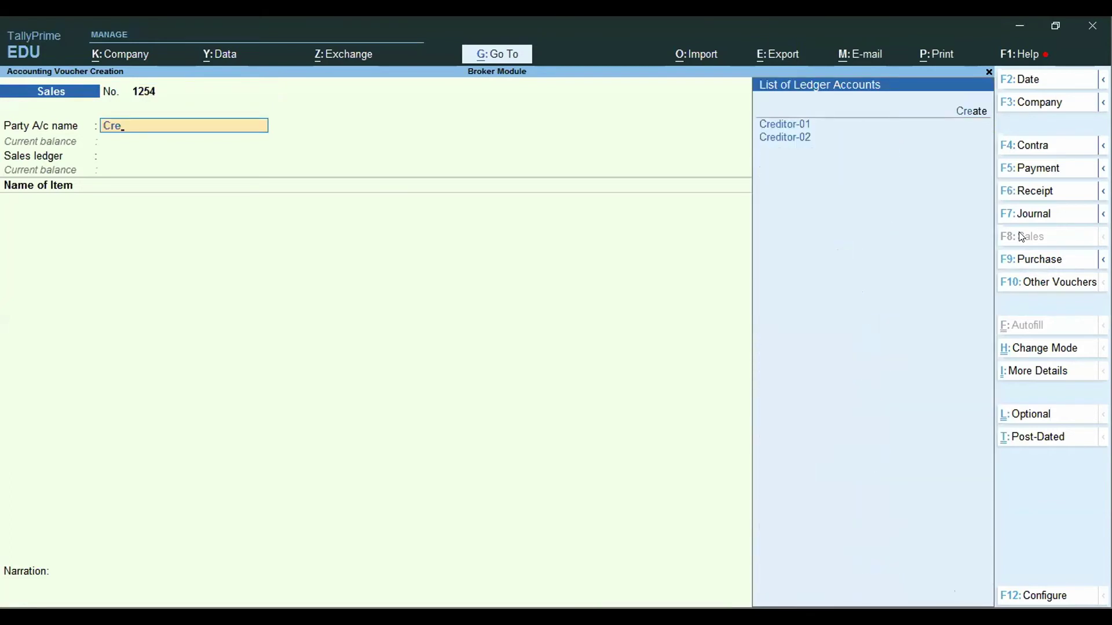
pyautogui.press('BackSpace')
pyautogui.press('BackSpace')
pyautogui.press('BackSpace')
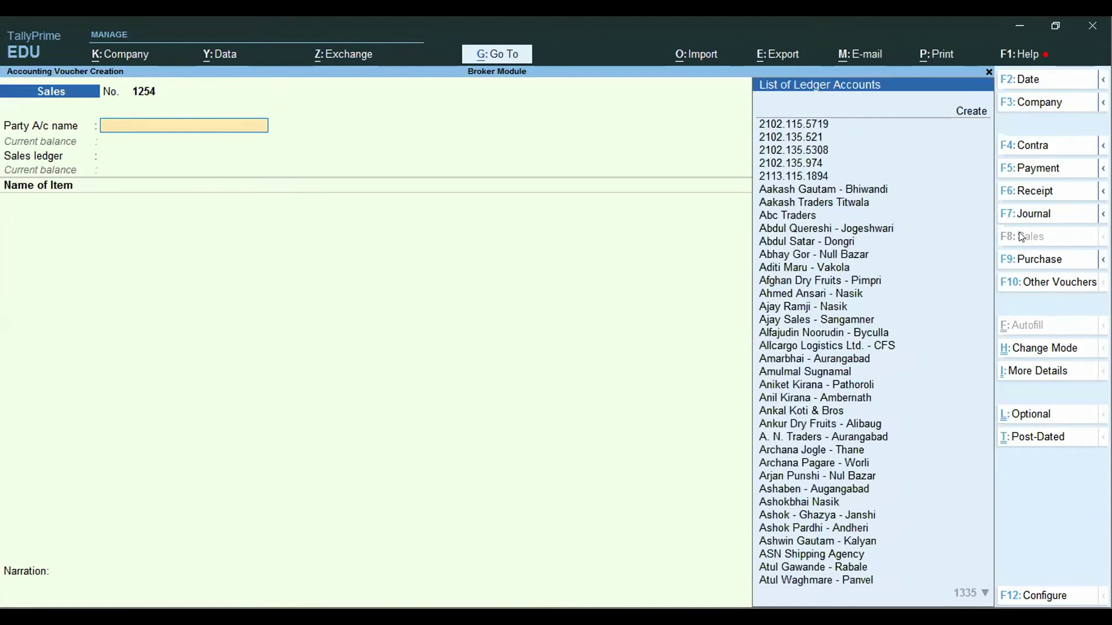
pyautogui.write('den')
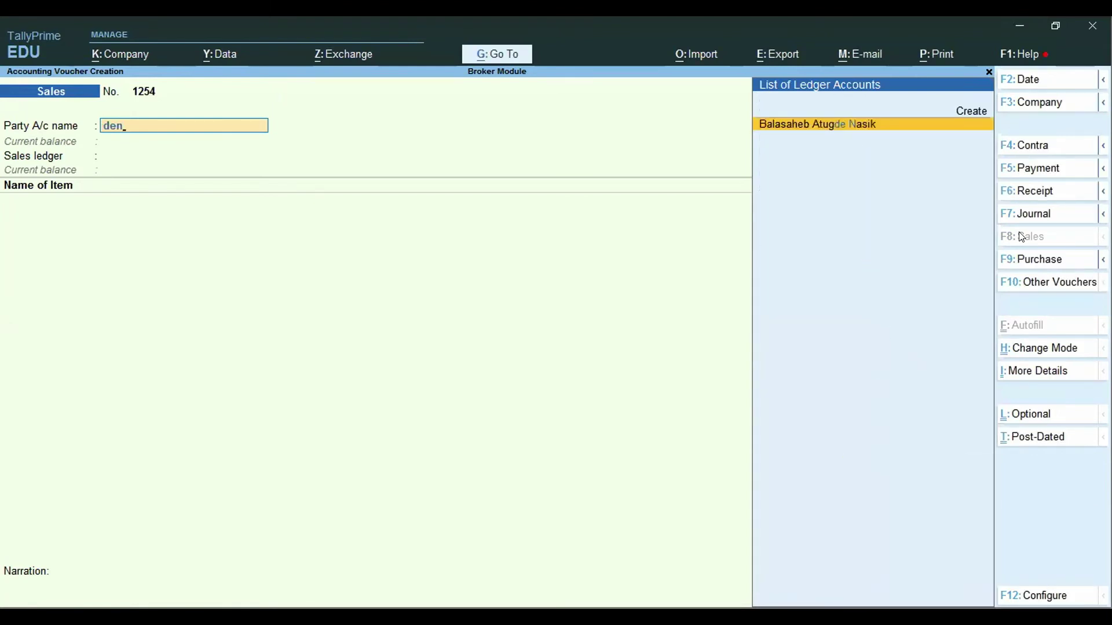
pyautogui.press('BackSpace')
pyautogui.press('BackSpace')
pyautogui.press('BackSpace')
# - Select Debtor-02 as the party account and check the broker and commission in its order details
pyautogui.write('debto')
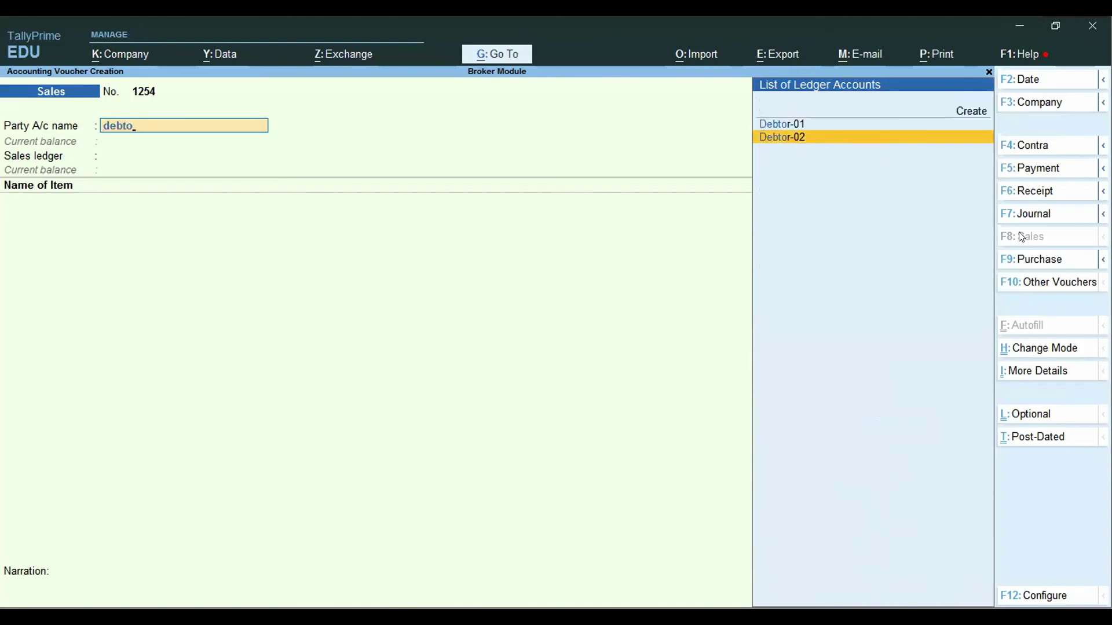
pyautogui.press('Return')
pyautogui.press('Return')
pyautogui.press('Return')
pyautogui.press('Return')
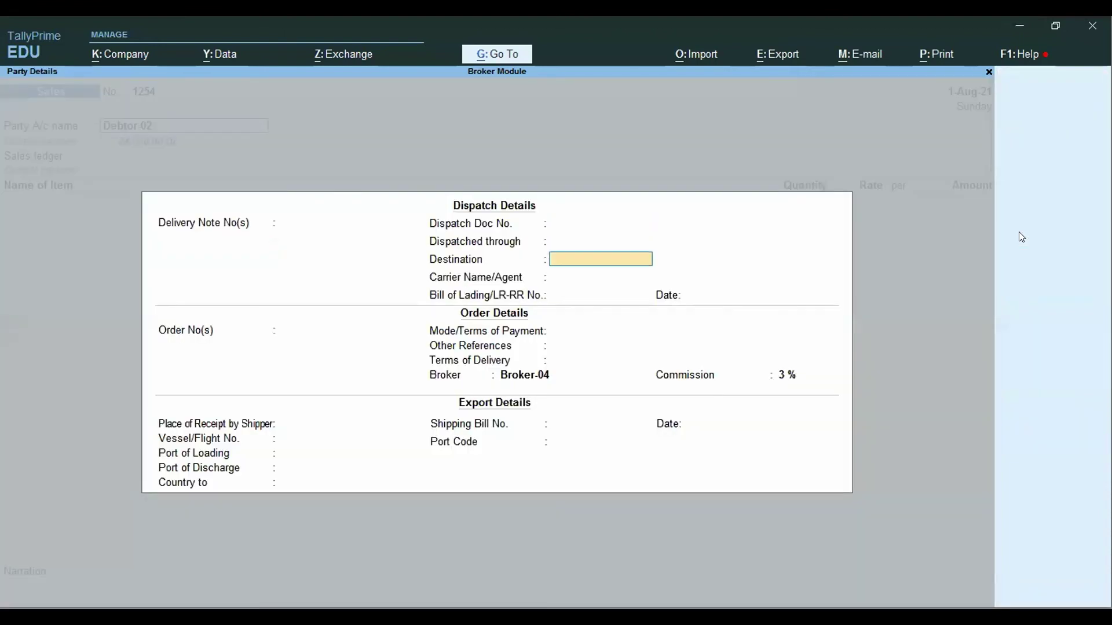
pyautogui.press('Escape')
pyautogui.press('Escape')
pyautogui.press('Return')
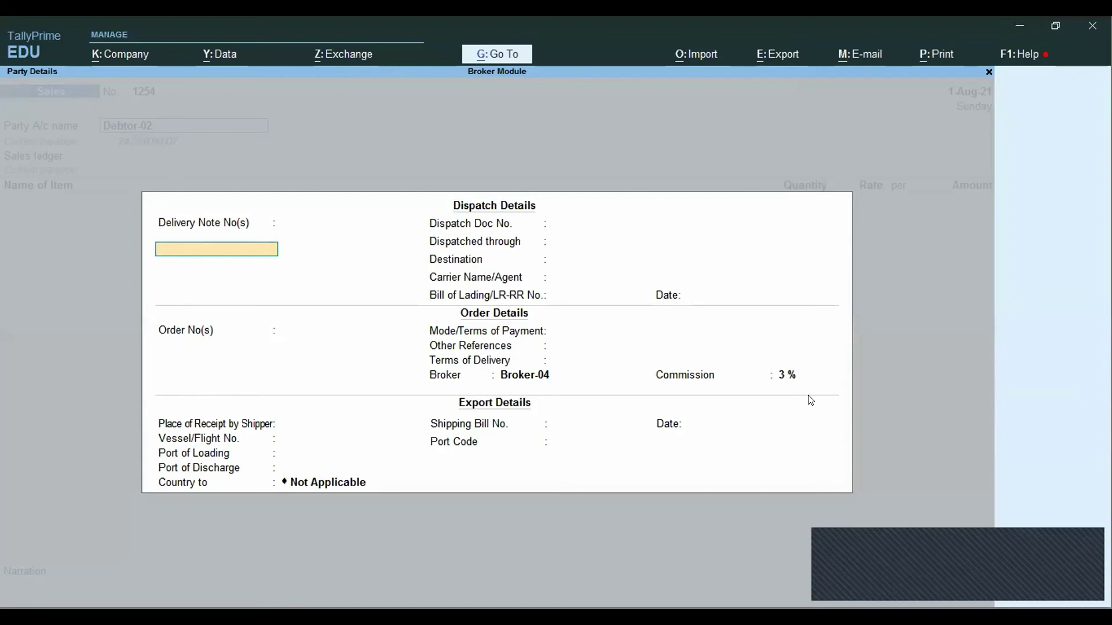
# - Accept the party's dispatch and order details with Broker-04 at 3 % commission, plus the default Debtor-02 buyer details
pyautogui.press('Return')
pyautogui.press('Return')
pyautogui.press('Return')
pyautogui.press('Return')
pyautogui.press('Return')
pyautogui.press('Return')
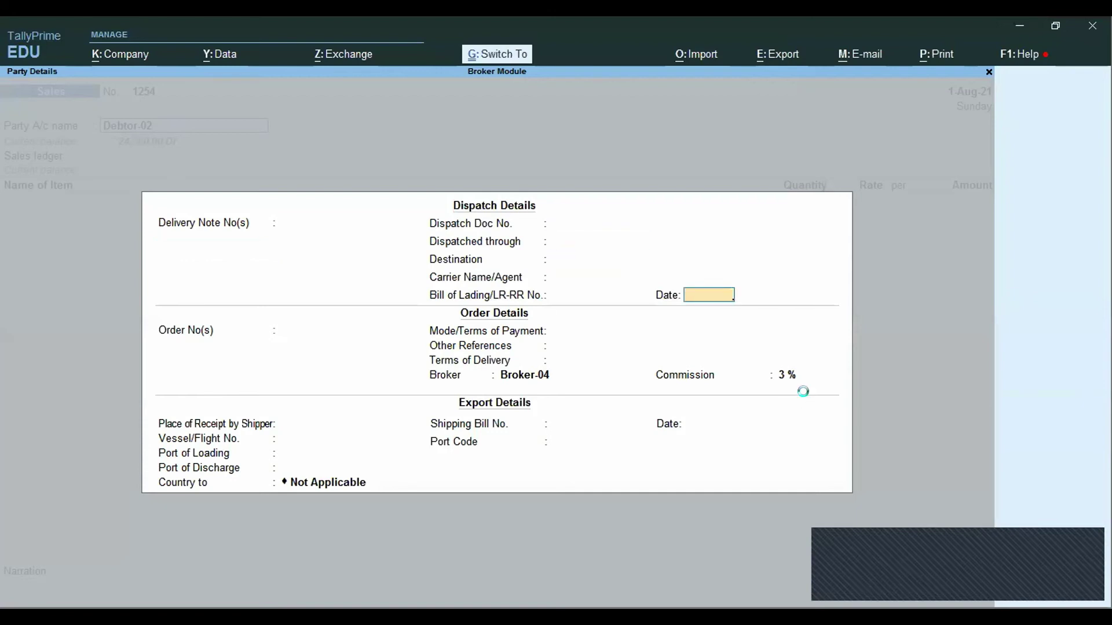
pyautogui.press('Escape')
pyautogui.press('Return')
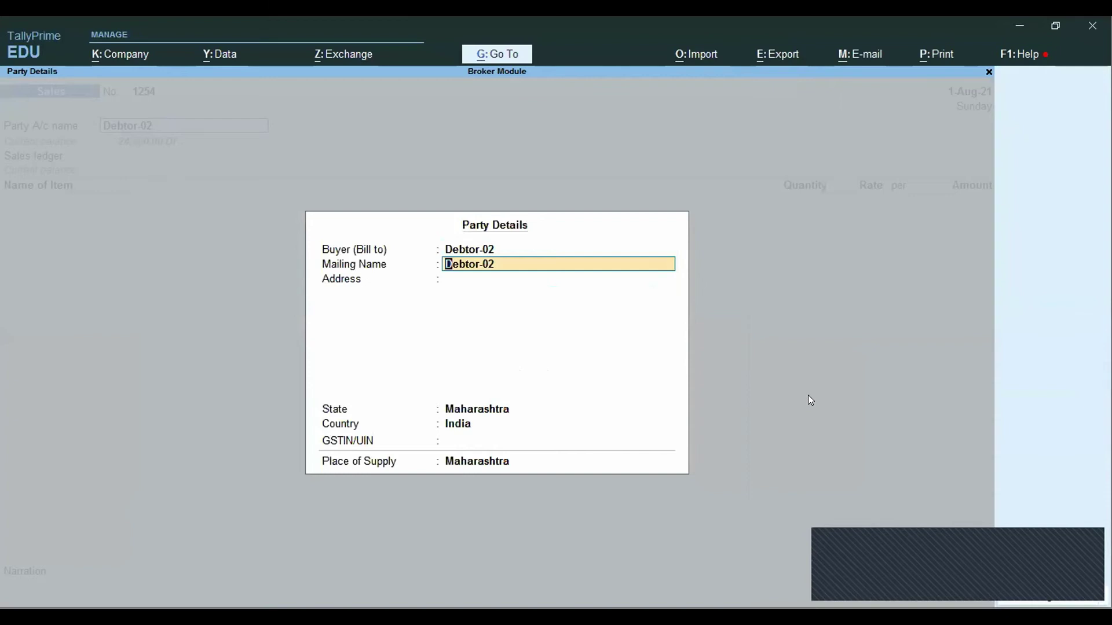
pyautogui.hotkey('ctrl', 'a')
# - Set the sales ledger to Sales Account
pyautogui.press('Down')
pyautogui.press('Down')
pyautogui.press('Down')
pyautogui.press('Down')
pyautogui.press('Down')
pyautogui.press('Down')
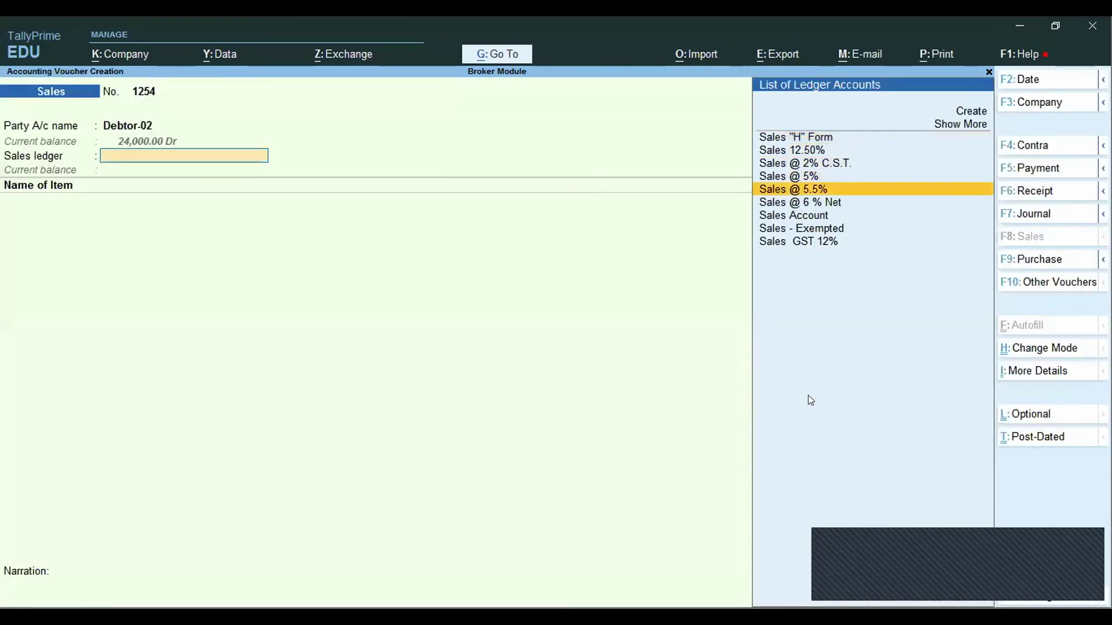
pyautogui.press('Return')
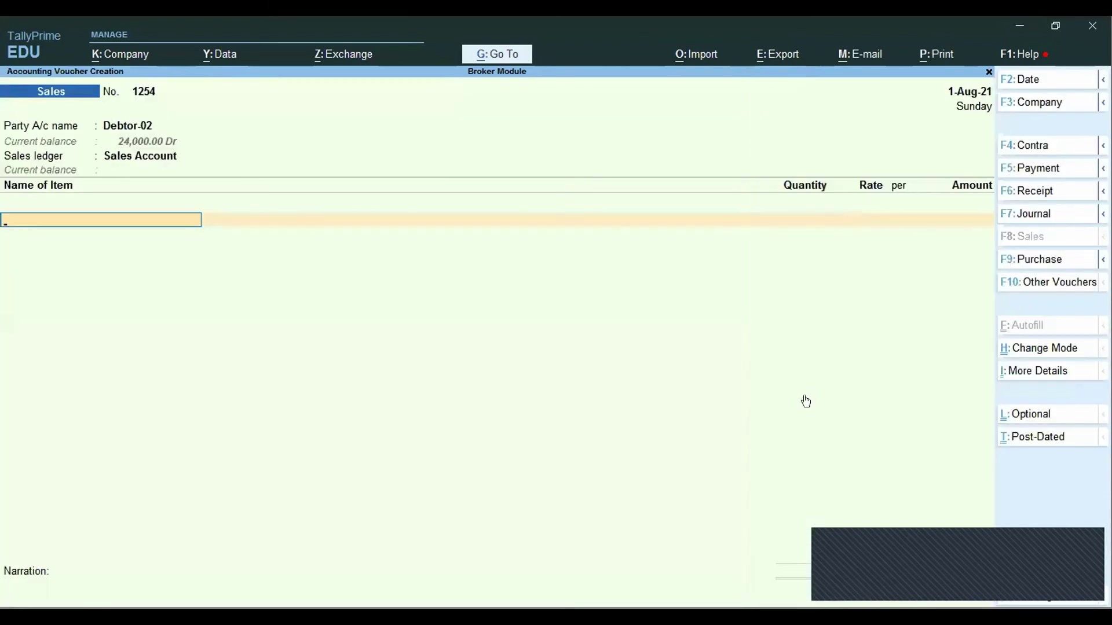
# - Add the stock item Lot No. 01 D.D. 70 Kgs NDS/006/2016 21.08.2016 to the sales voucher
pyautogui.press('Down')
pyautogui.press('Down')
pyautogui.press('Down')
pyautogui.press('Down')
pyautogui.press('Down')
pyautogui.press('Down')
pyautogui.press('Down')
pyautogui.press('Down')
pyautogui.press('Down')
pyautogui.press('Down')
pyautogui.press('Down')
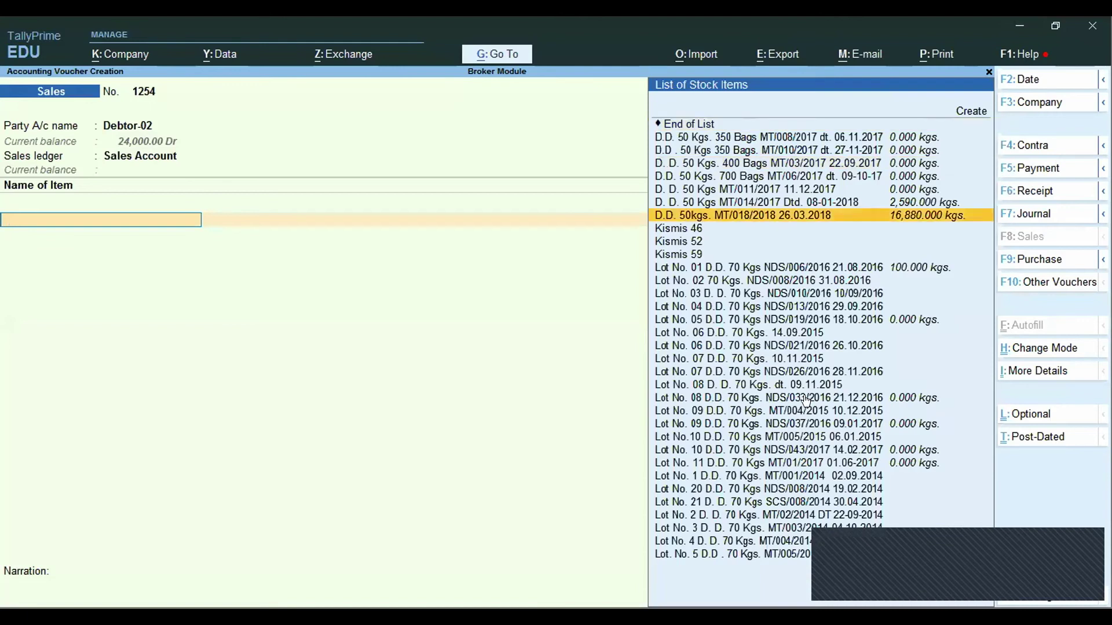
pyautogui.press('Return')
# - Set the item's quantity to 20 kgs at a rate of 6,000 per kg
pyautogui.write('20')
pyautogui.press('Return')
pyautogui.write('6000')
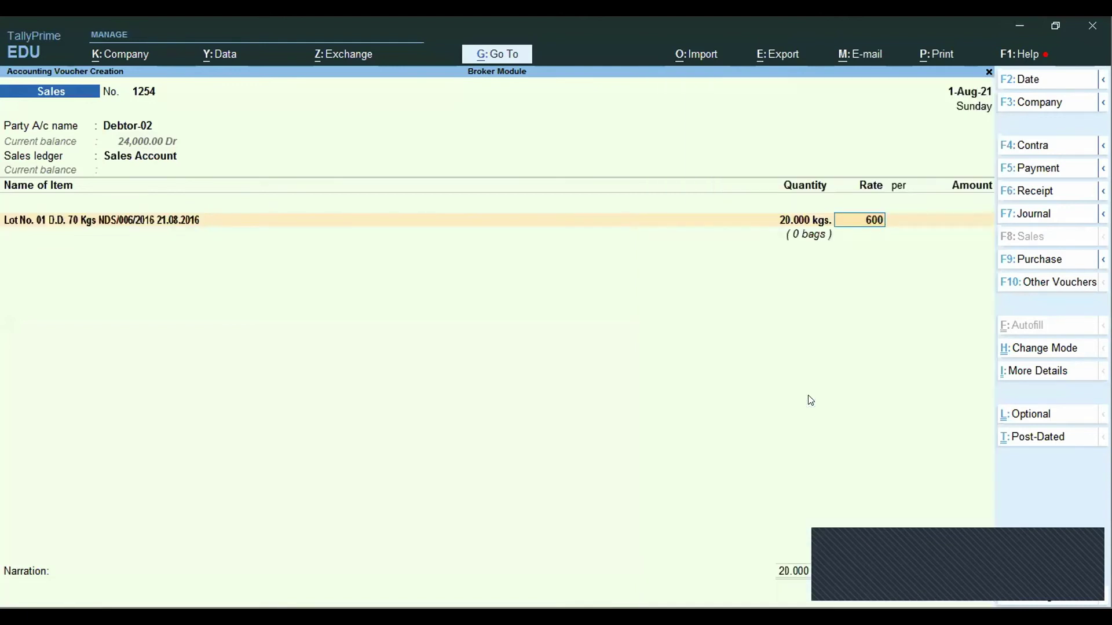
pyautogui.press('Return')
pyautogui.press('Return')
pyautogui.press('Return')
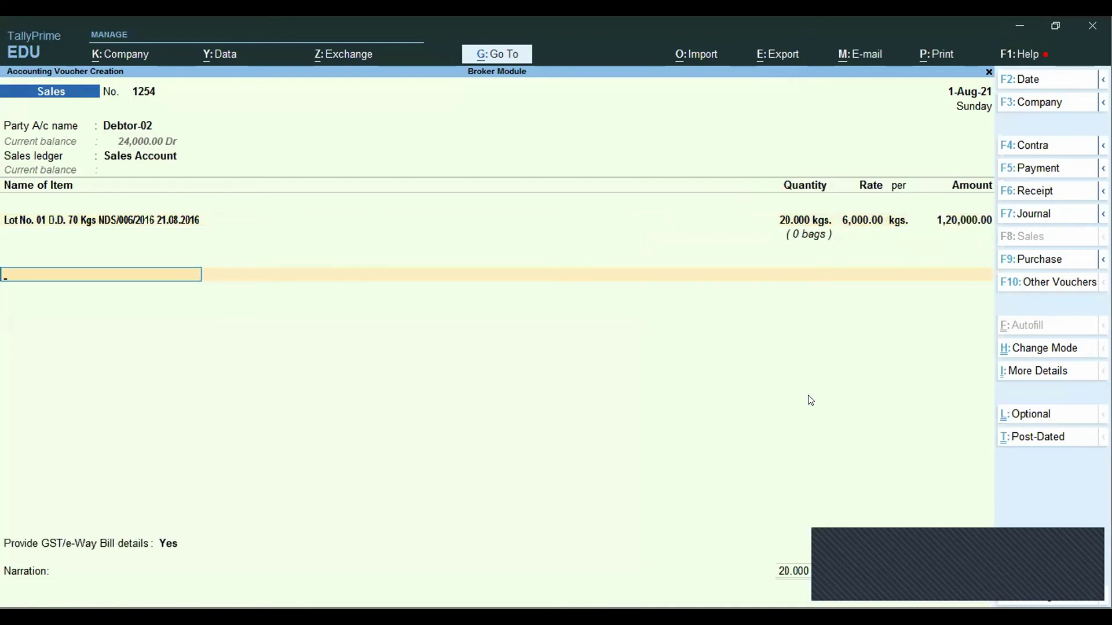
# - End the item list and accept the default e-way bill and consignor details
pyautogui.press('Return')
pyautogui.press('Return')
pyautogui.press('Return')
pyautogui.press('Return')
pyautogui.press('Return')
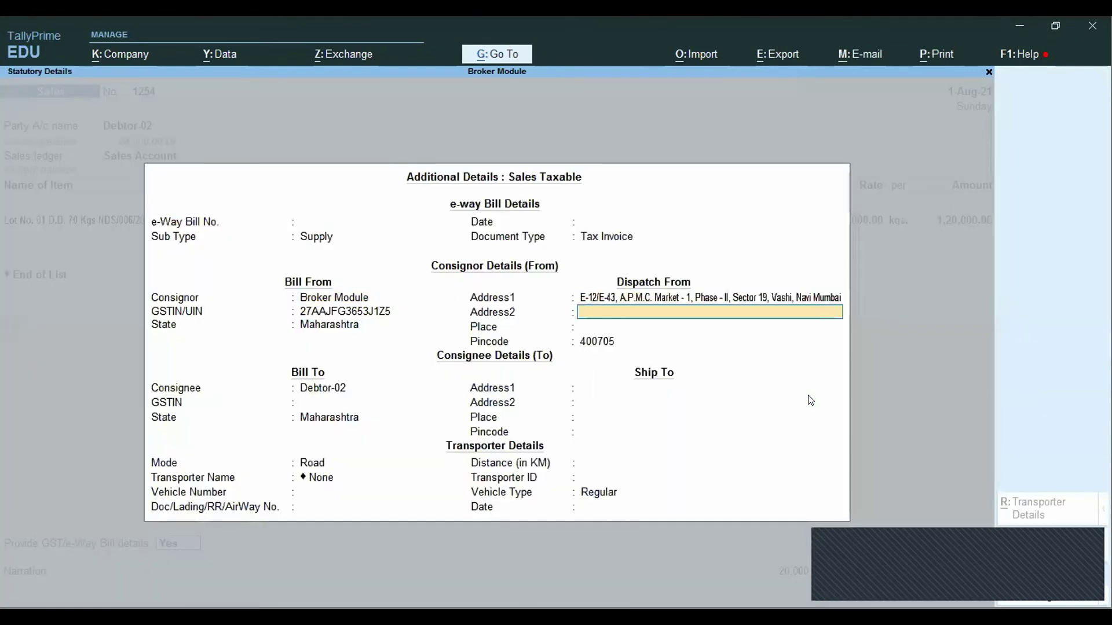
pyautogui.press('Return')
pyautogui.press('Return')
pyautogui.press('Return')
pyautogui.press('Return')
pyautogui.press('Return')
pyautogui.press('Return')
pyautogui.press('Return')
pyautogui.press('Return')
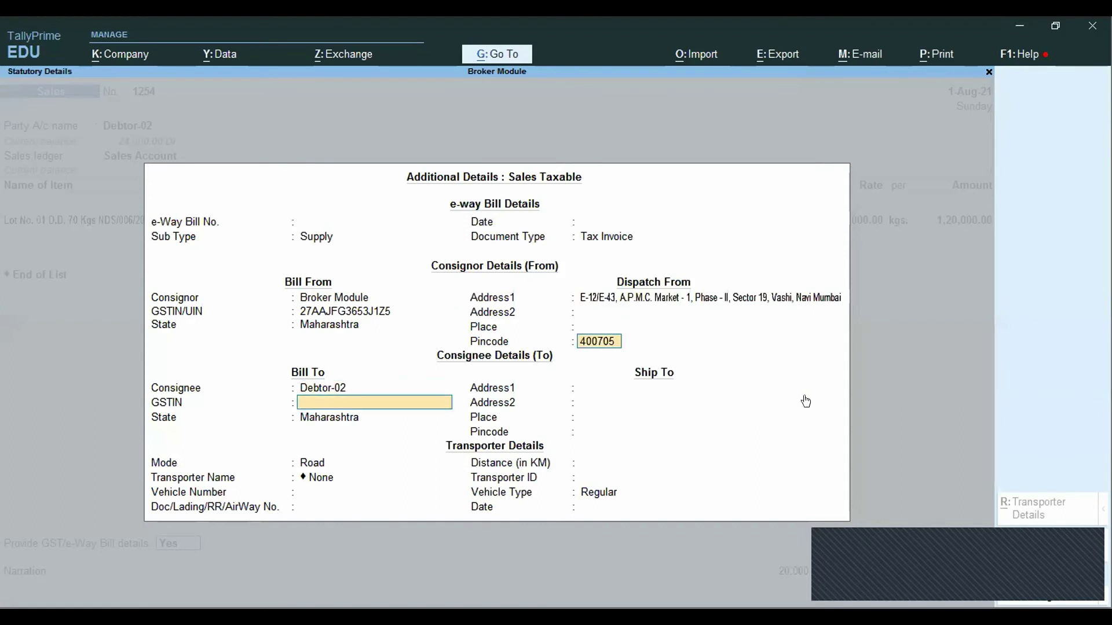
# - Accept the default consignee and transporter details for the sales voucher
pyautogui.press('Return')
pyautogui.press('Return')
pyautogui.press('Return')
pyautogui.press('Return')
pyautogui.press('Return')
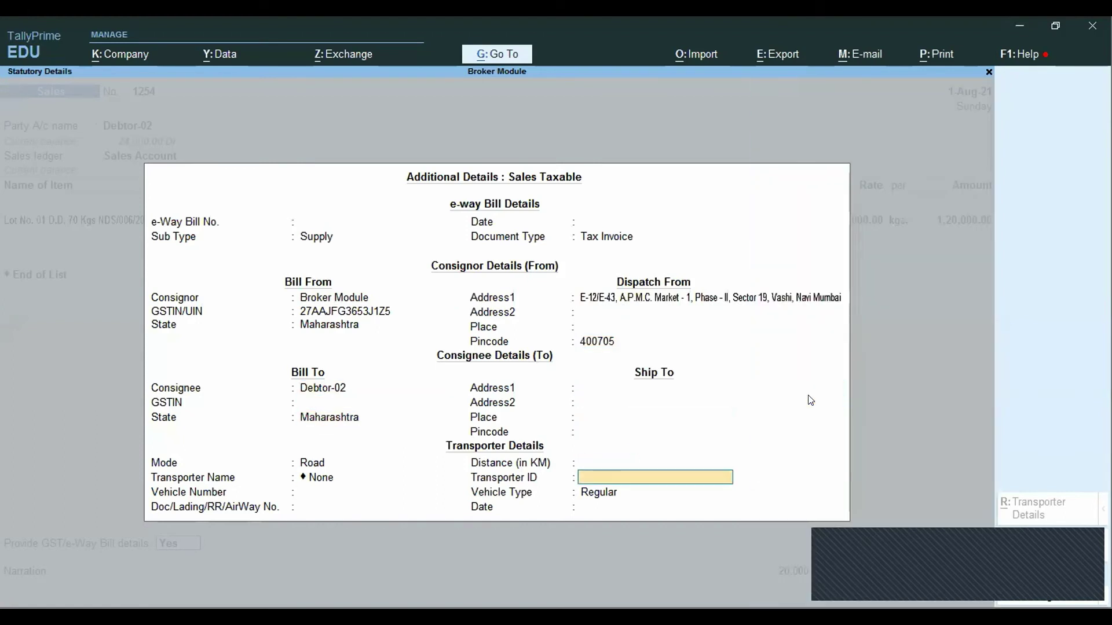
pyautogui.press('Return')
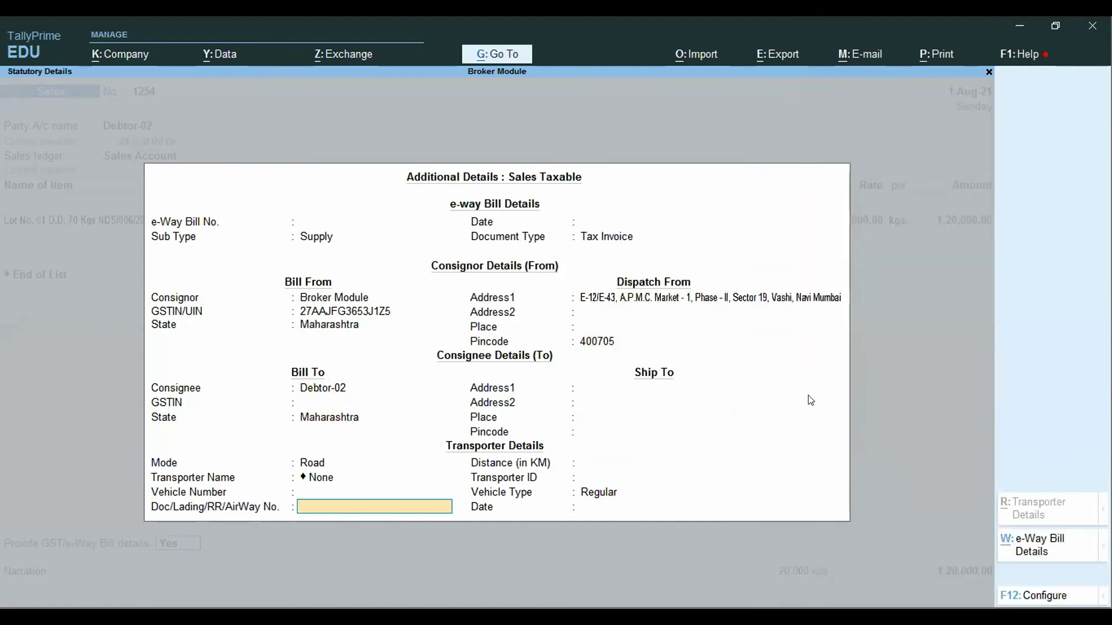
pyautogui.press('Return')
pyautogui.press('Return')
pyautogui.press('Return')
# - Accept the bill-wise New Ref 1254 for Debtor-02 without a due date and leave the narration blank
pyautogui.press('Return')
pyautogui.press('Return')
pyautogui.press('Return')
pyautogui.press('Return')
pyautogui.press('Return')
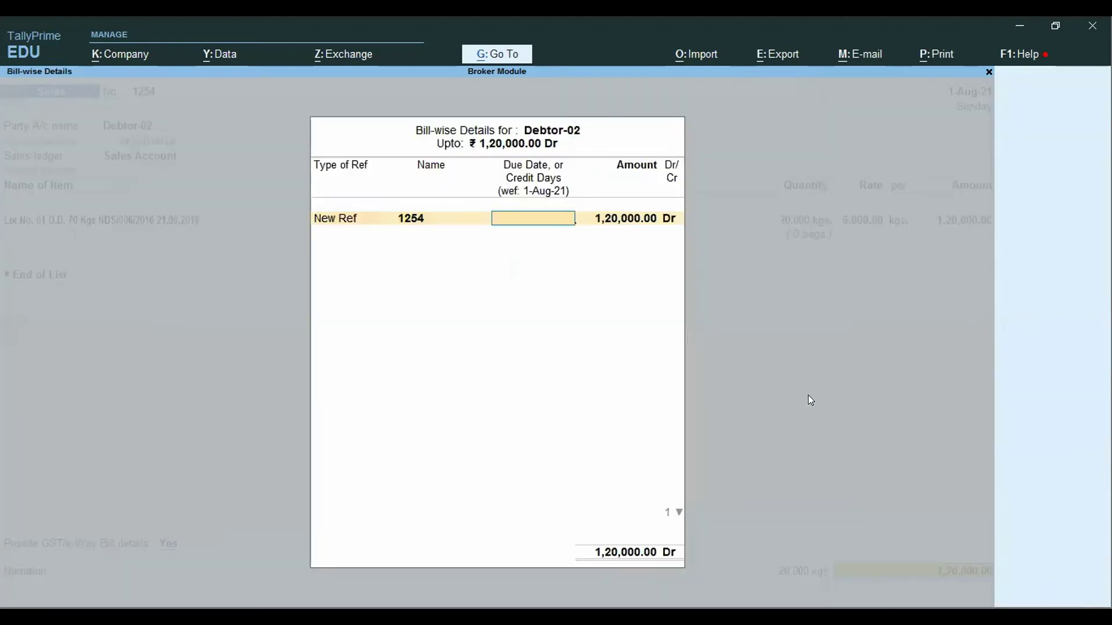
pyautogui.press('Return')
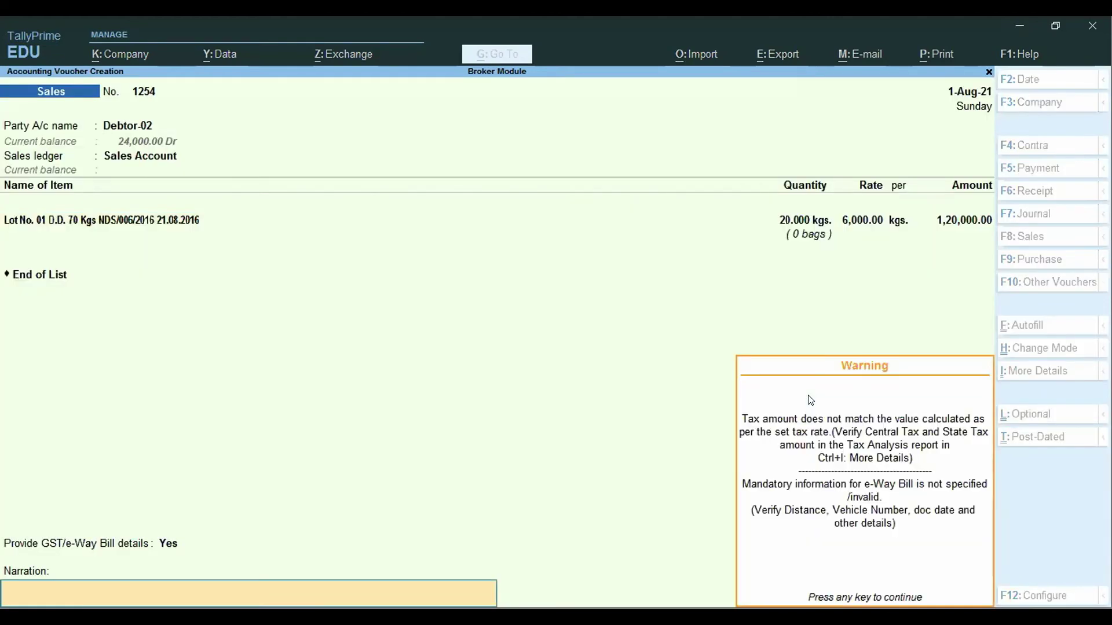
# - Save the sales voucher despite the tax and e-way bill warning, and agree to create the Auto JV vouchers
pyautogui.press('Return')
pyautogui.press('Return')
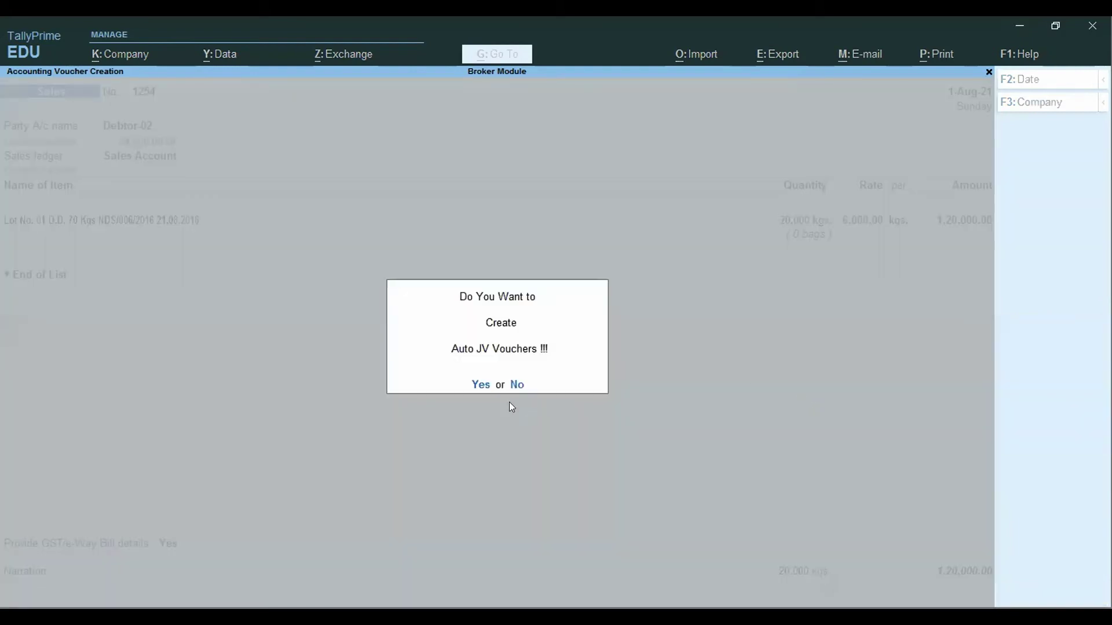
pyautogui.click(482, 386)
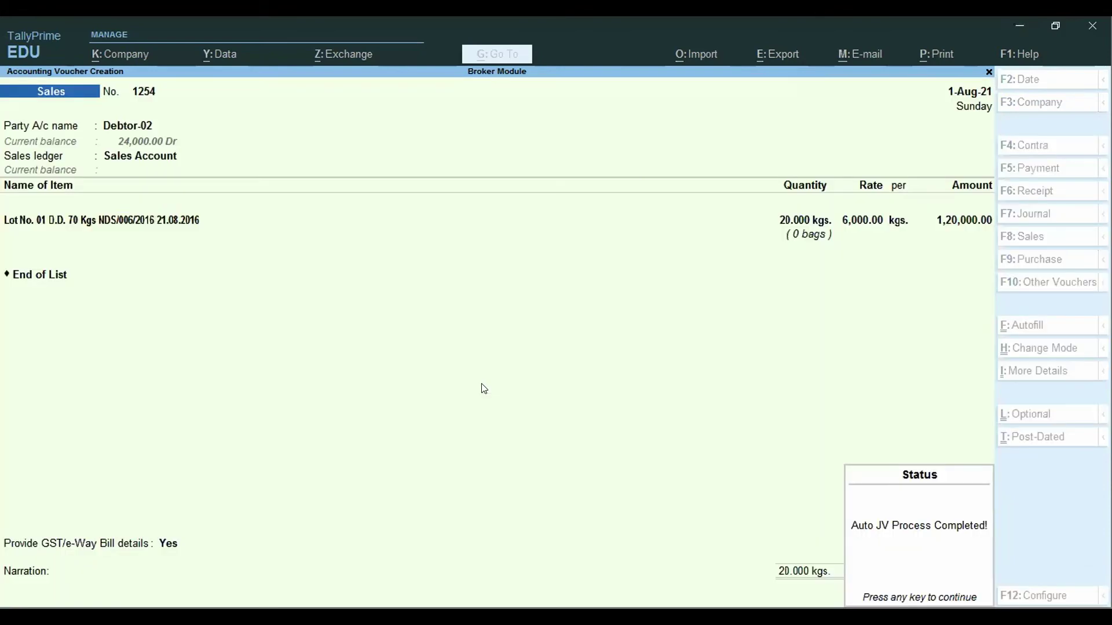
# - Dismiss the Auto JV status message, leave voucher entry, and open the Statistics report
pyautogui.press('Return')
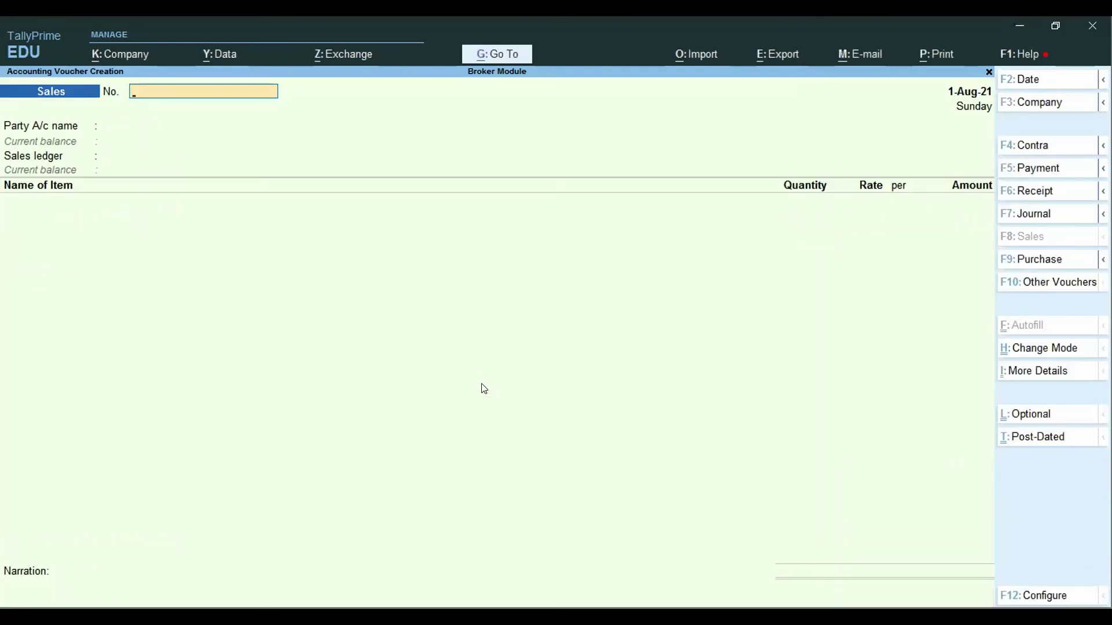
pyautogui.press('Escape')
pyautogui.press('d')
pyautogui.press('Down')
pyautogui.press('s')
pyautogui.press('s')
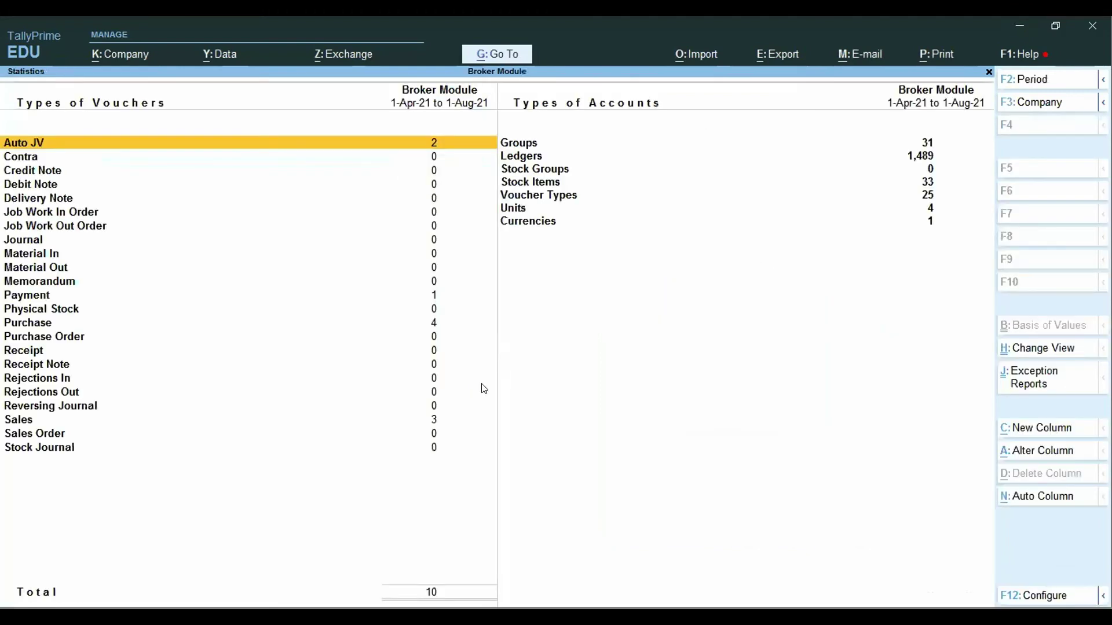
# - Open Auto JV voucher 1254 from the August register, review its brokerage entry, and return to the Gateway of Tally
pyautogui.press('Return')
pyautogui.press('Return')
pyautogui.press('Down')
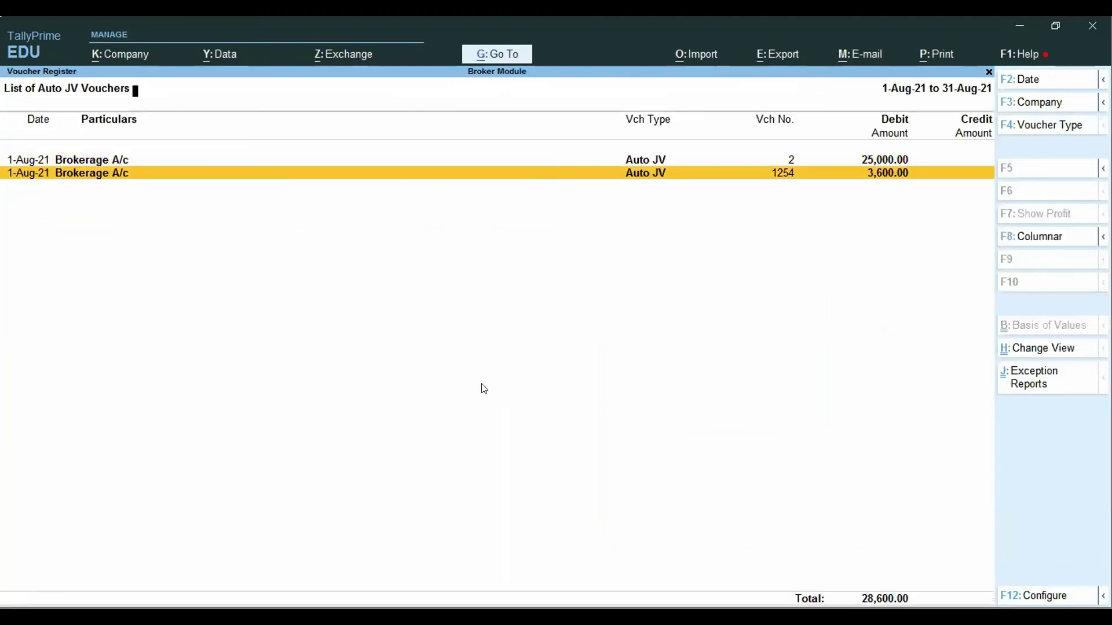
pyautogui.press('Return')
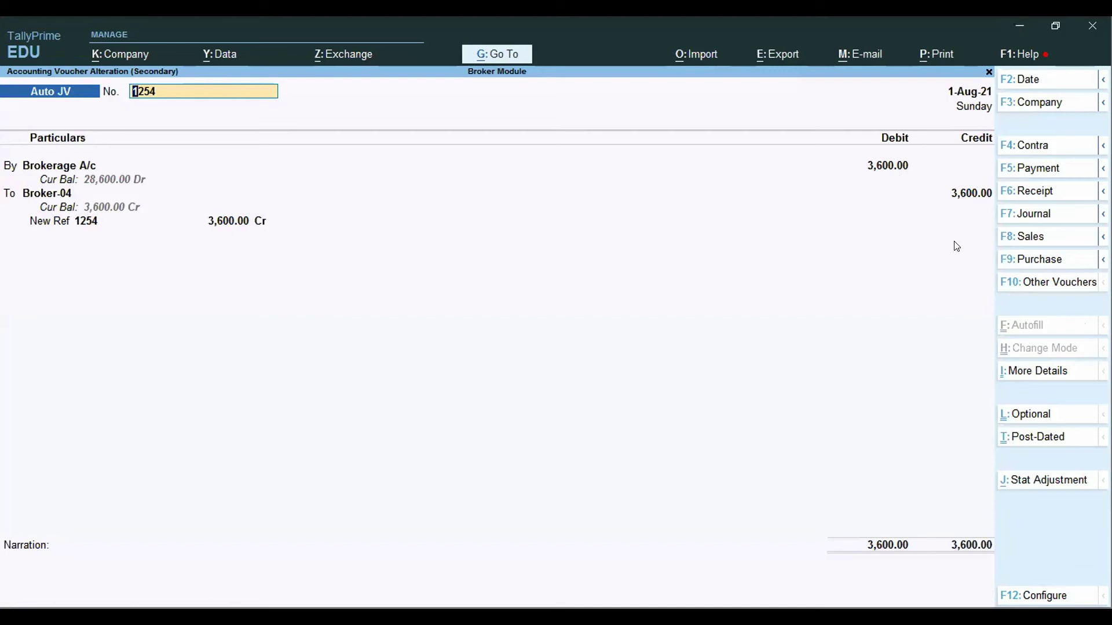
pyautogui.press('Escape')
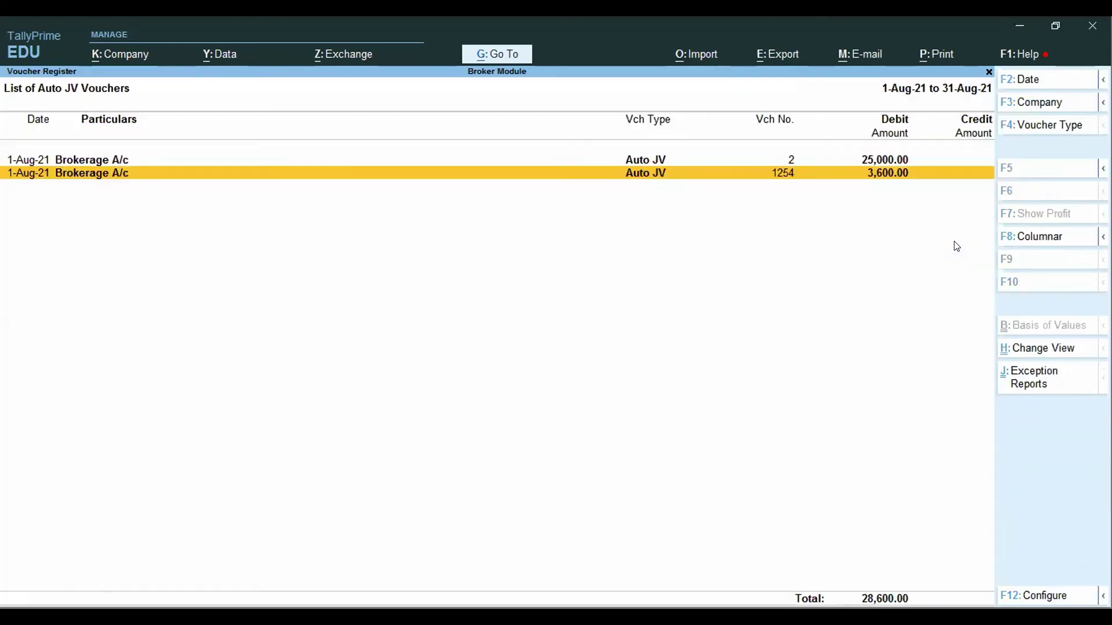
pyautogui.press('Escape')
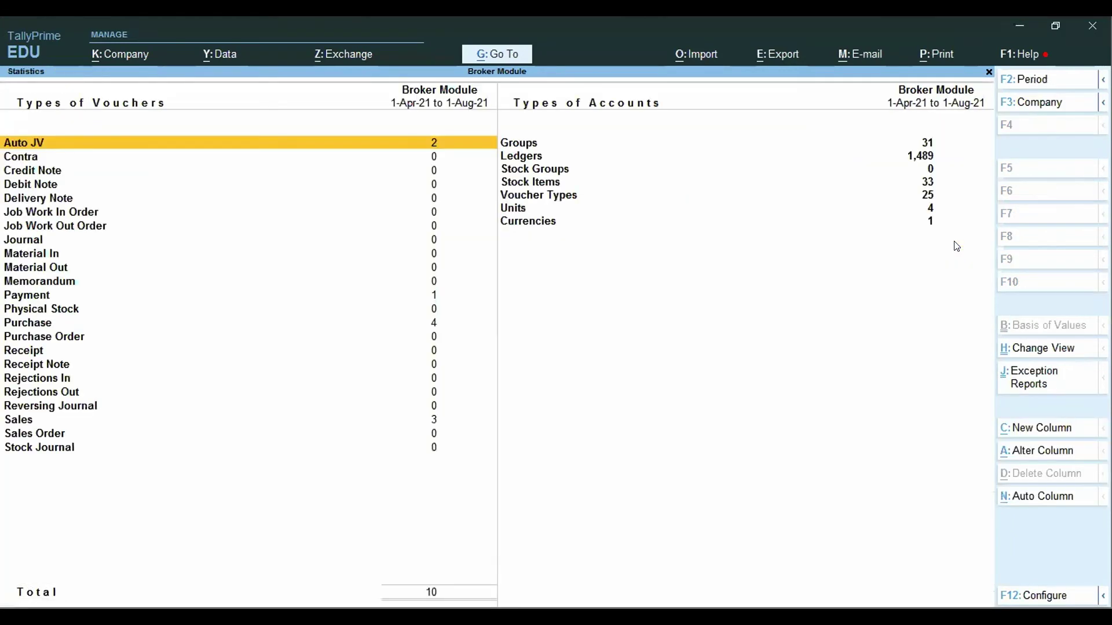
pyautogui.press('Escape')
pyautogui.press('Escape')
pyautogui.press('Escape')
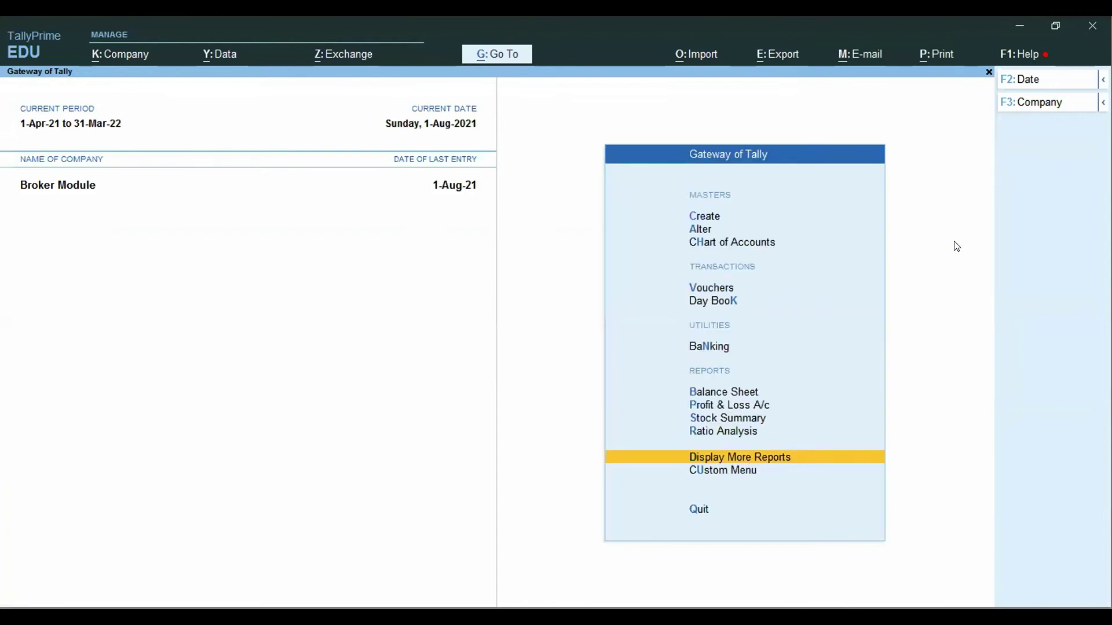
pyautogui.press('Escape')
pyautogui.press('Escape')
pyautogui.press('Down')
pyautogui.press('Down')
pyautogui.press('Down')
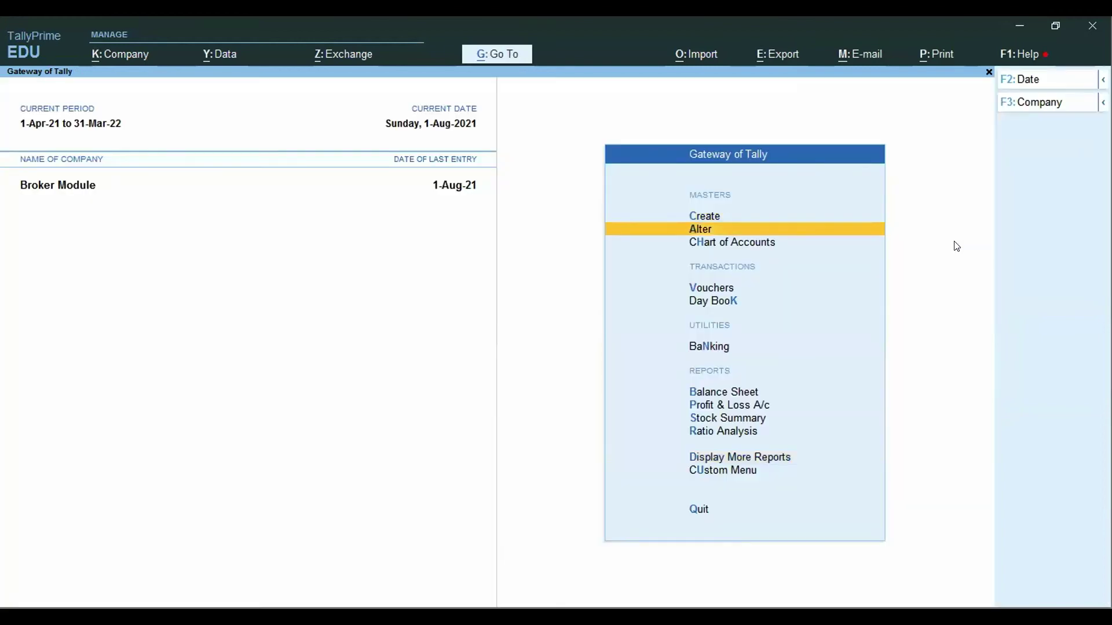
pyautogui.press('Down')
pyautogui.press('Down')
pyautogui.press('Down')
pyautogui.press('Down')
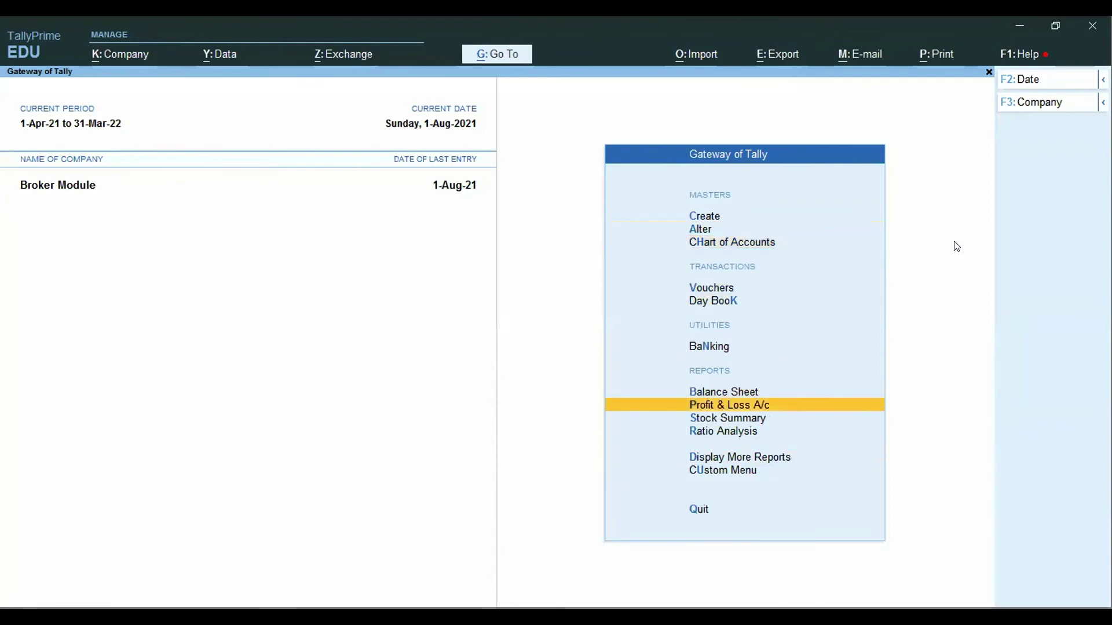
pyautogui.press('d')
pyautogui.press('d')
pyautogui.press('Escape')
pyautogui.press('Escape')
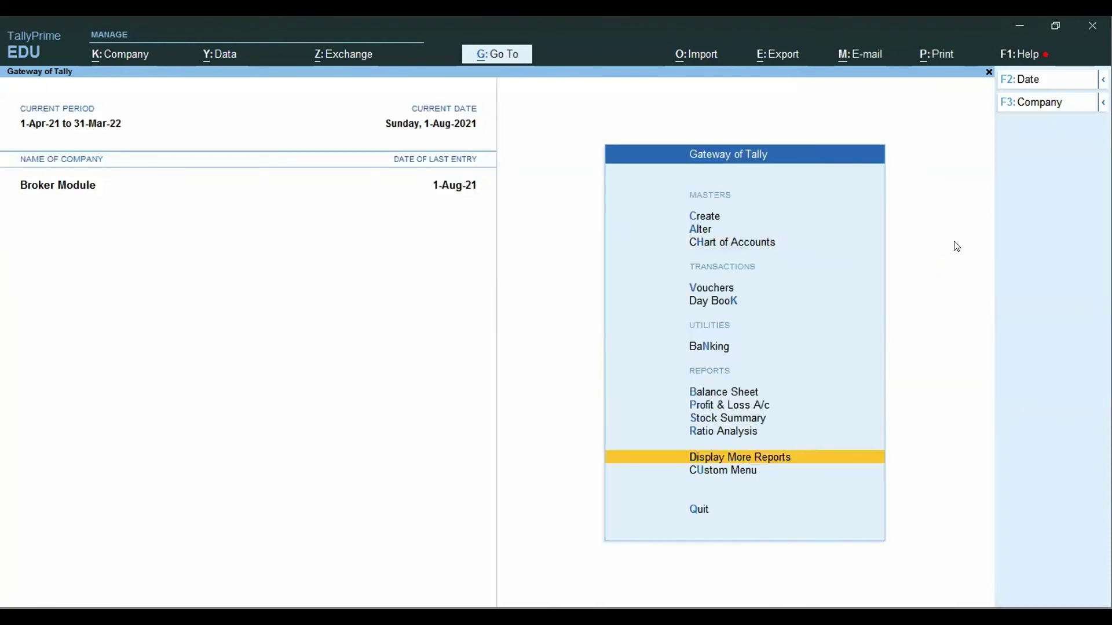
# - Open sales voucher 1254 for Debtor-02 from the Day Book
pyautogui.press('d')
pyautogui.press('d')
pyautogui.press('Down')
pyautogui.press('Down')
pyautogui.press('Down')
pyautogui.press('Down')
pyautogui.press('Down')
pyautogui.press('Return')
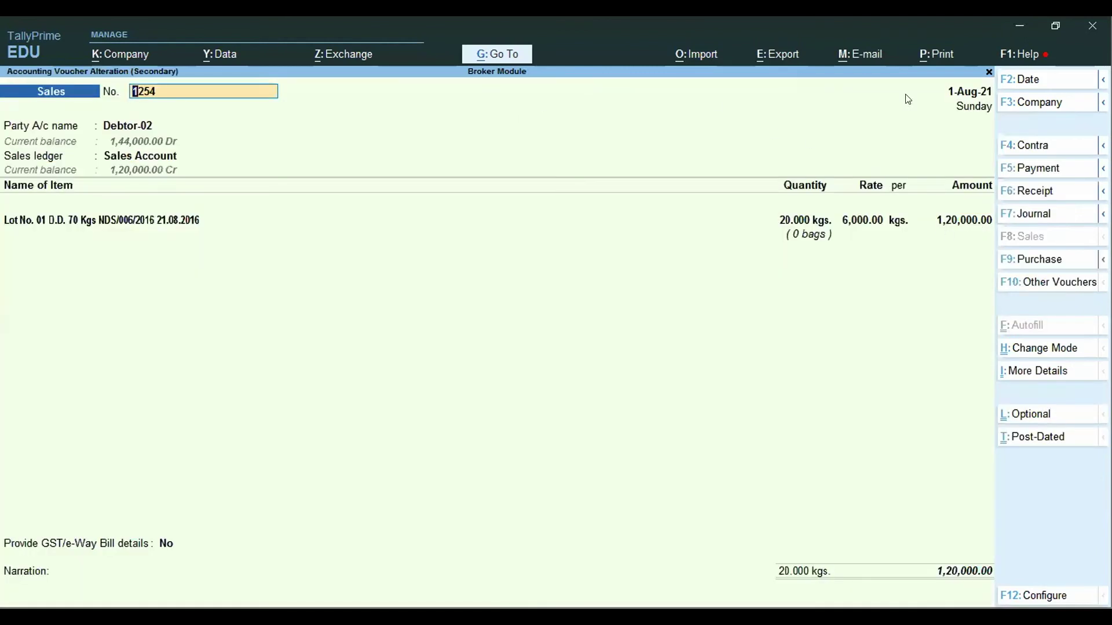
# - Generate a print preview of the current sales voucher despite the tax warning, and zoom into the invoice
pyautogui.click(935, 58)
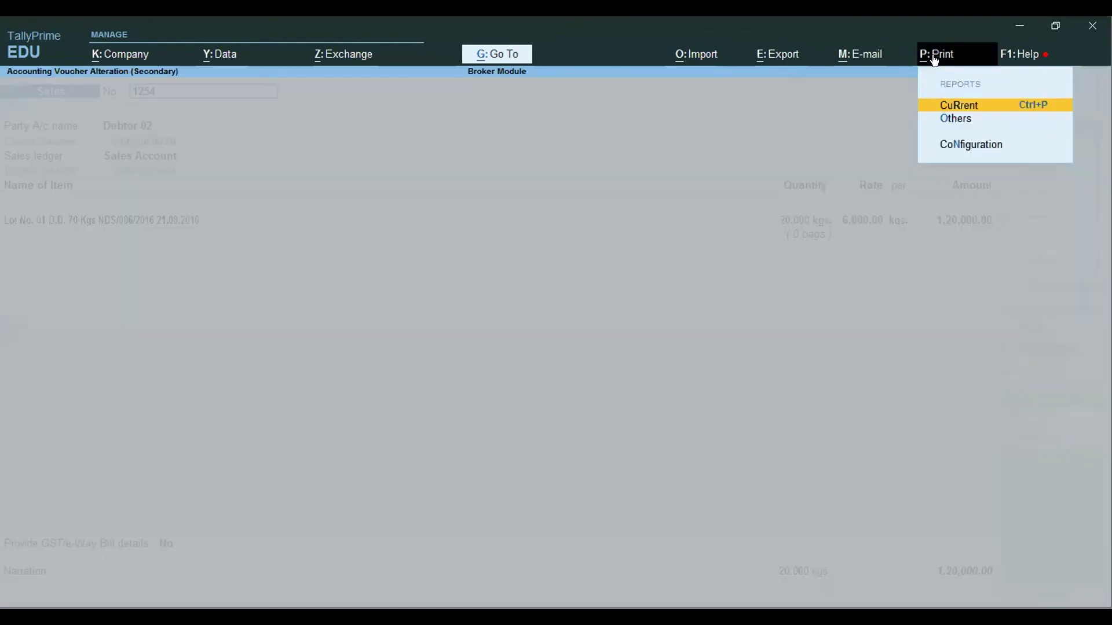
pyautogui.press('Return')
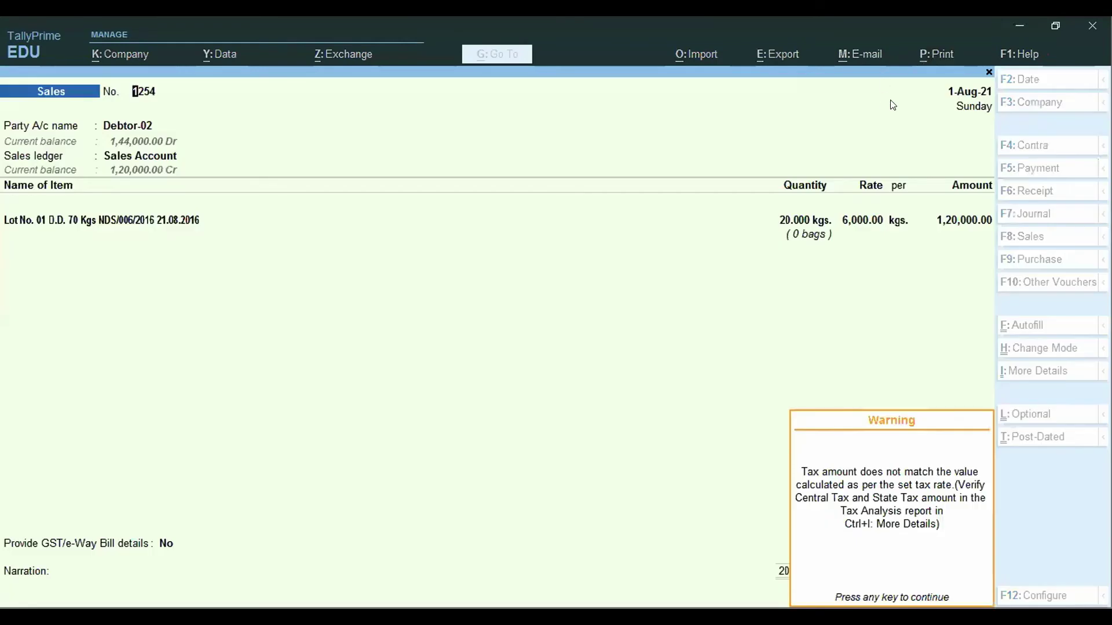
pyautogui.press('Return')
pyautogui.click(512, 397)
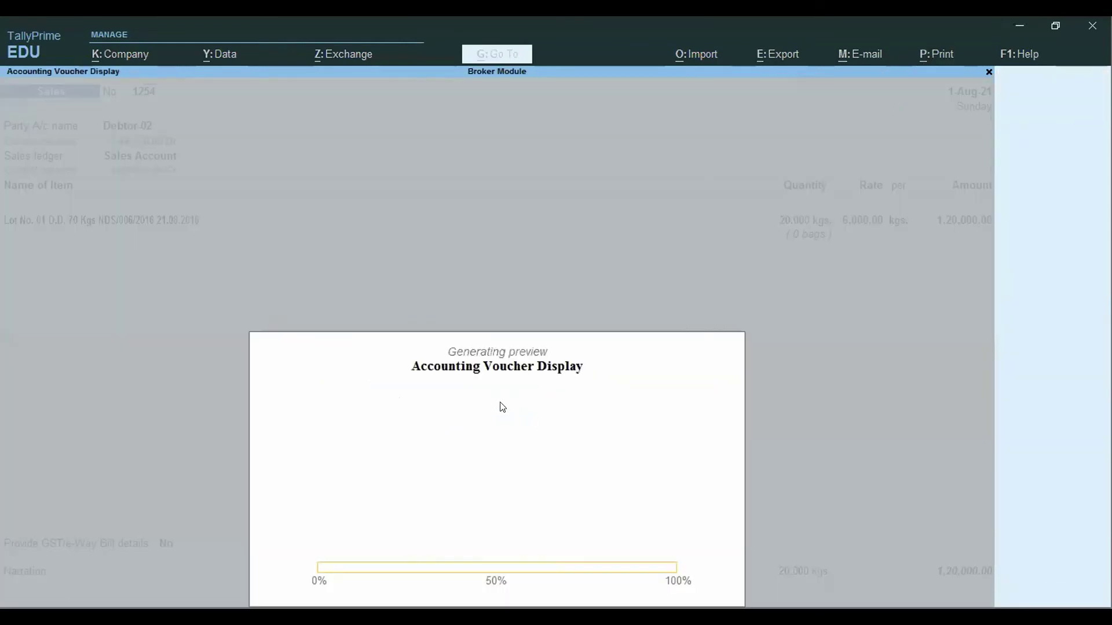
pyautogui.click(502, 407)
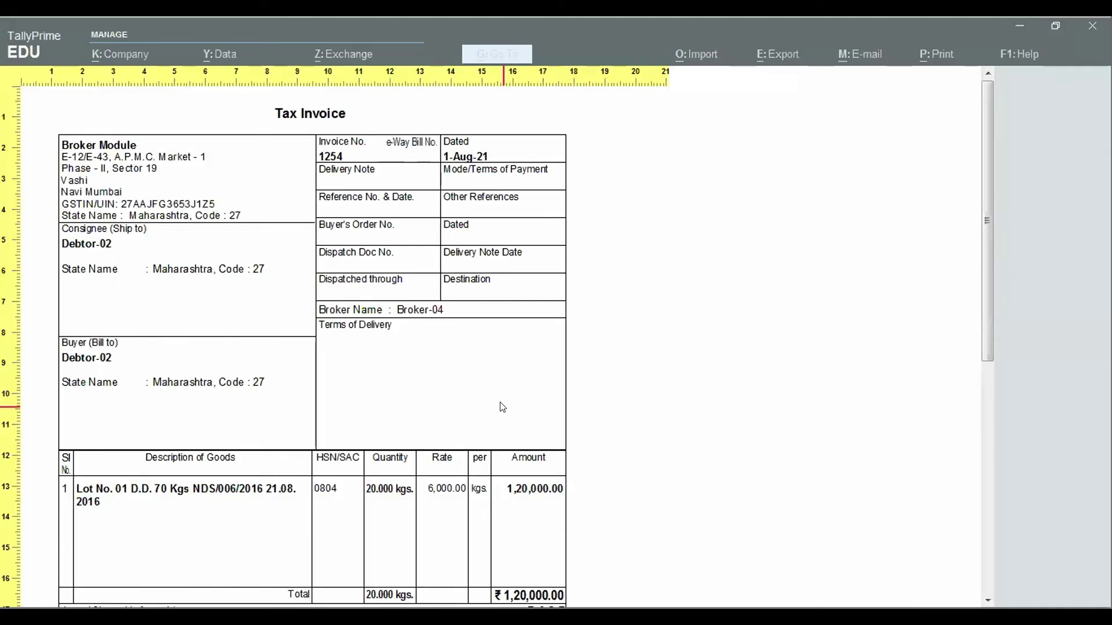
# - Examine the Tax Invoice preview, including the Broker Name line, item details and totals
pyautogui.scroll(-5, 502, 407)
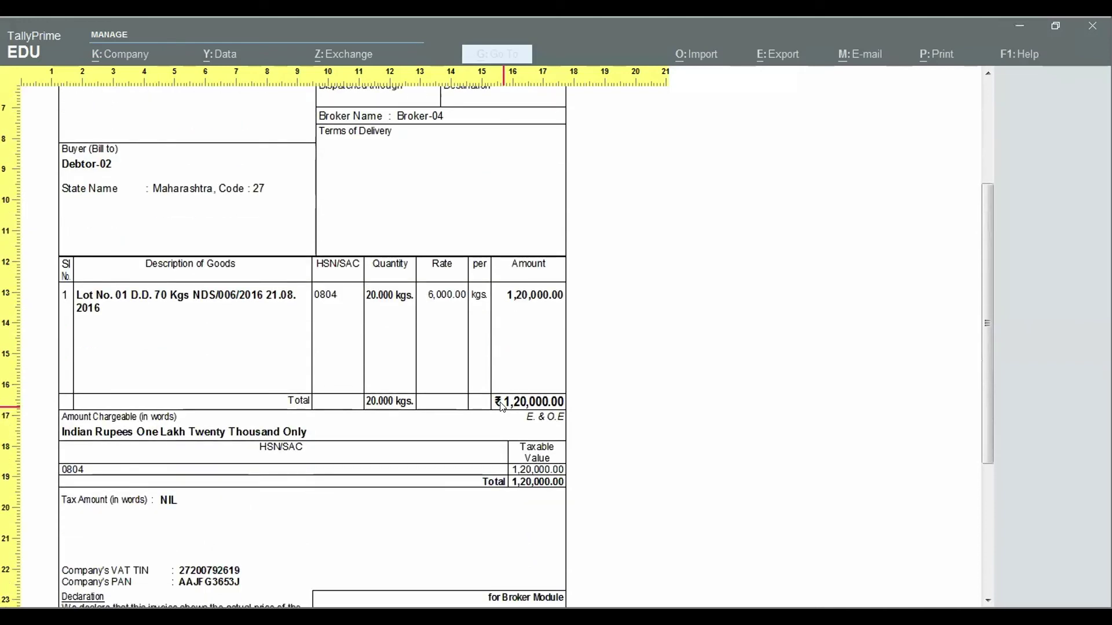
pyautogui.scroll(-2, 502, 407)
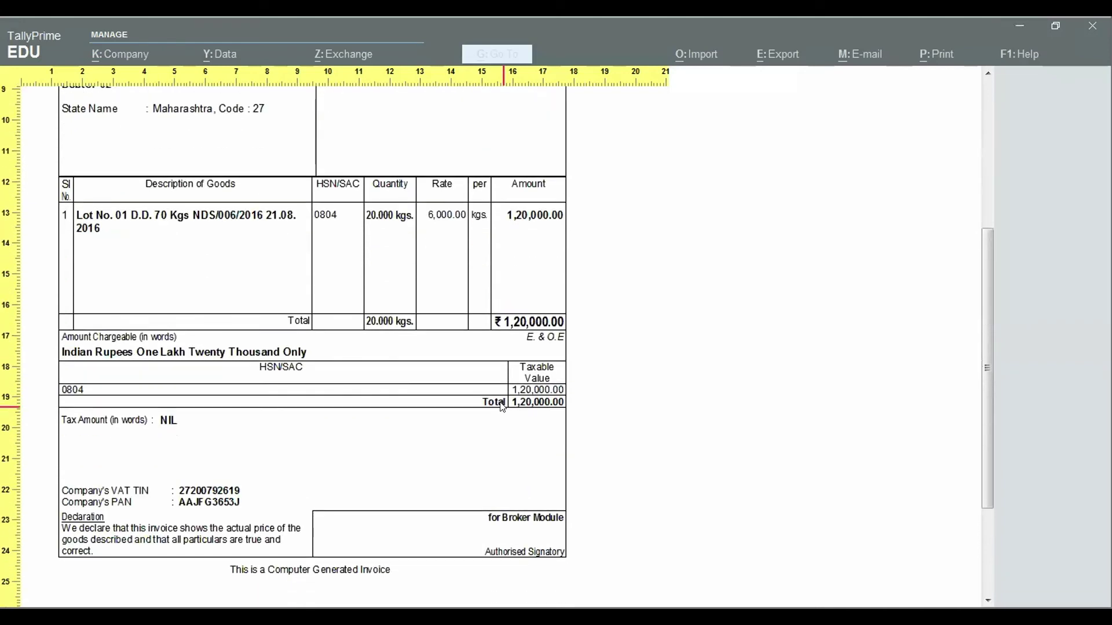
pyautogui.scroll(6, 502, 407)
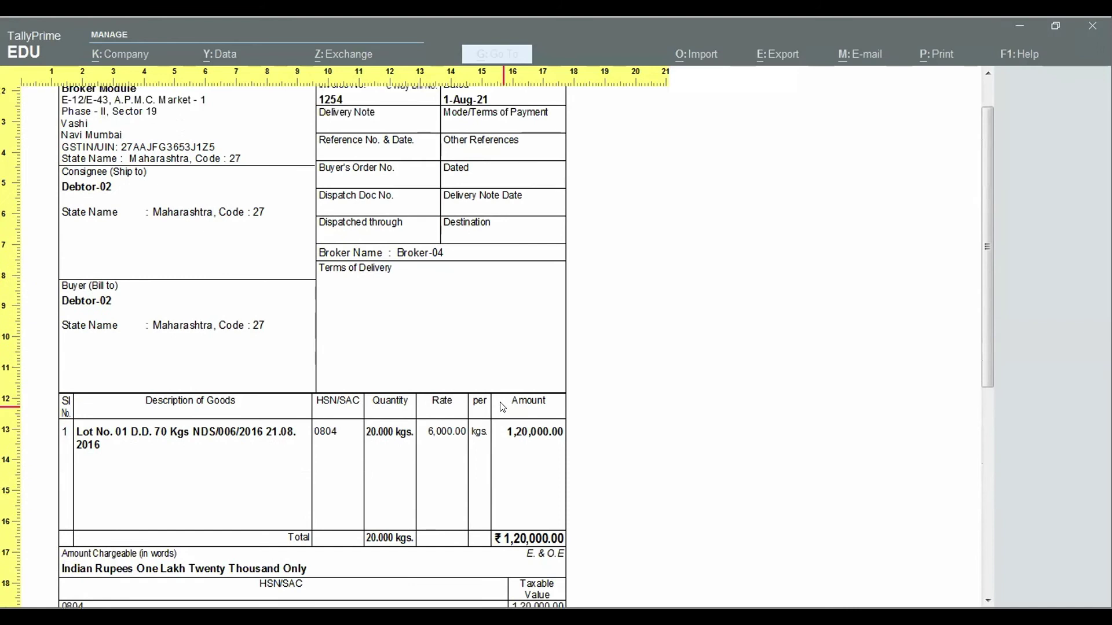
pyautogui.scroll(2, 502, 408)
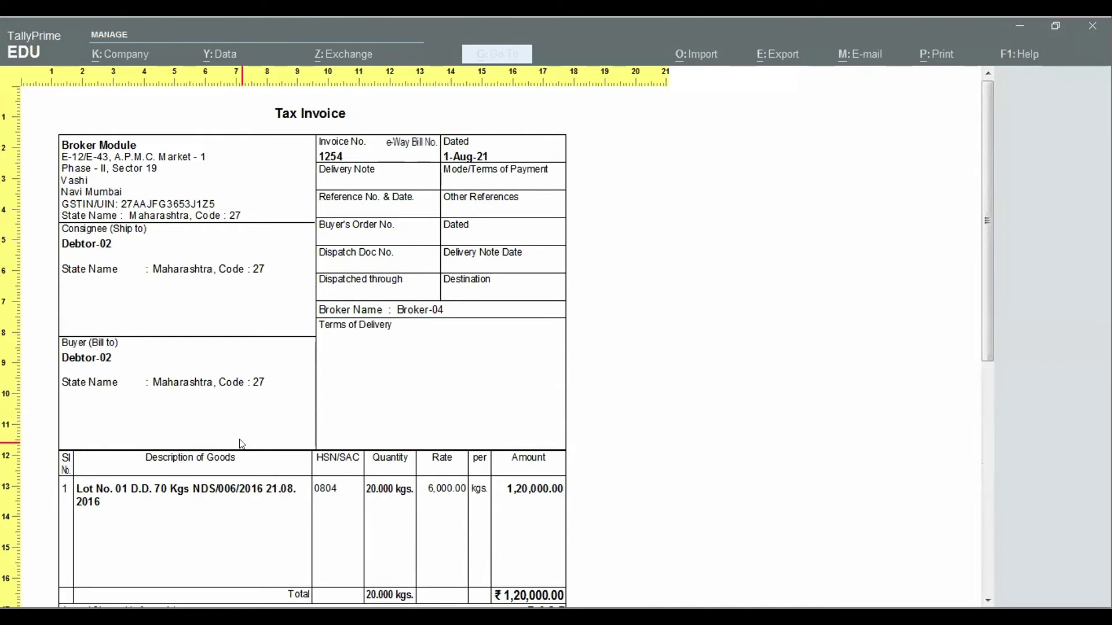
pyautogui.scroll(-2, 242, 444)
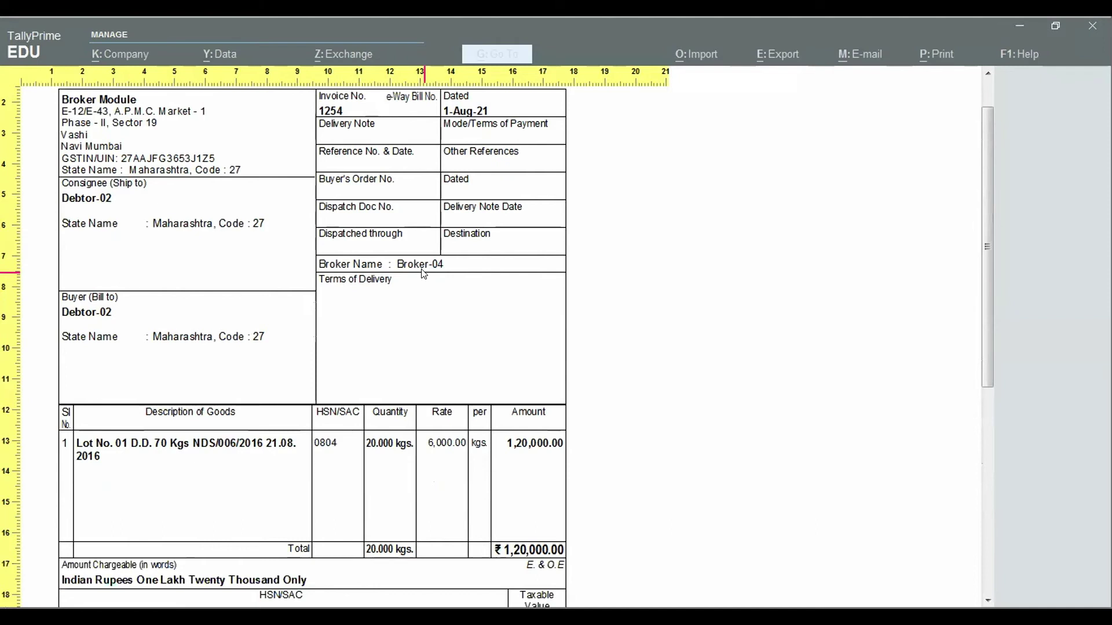
pyautogui.scroll(-1, 439, 276)
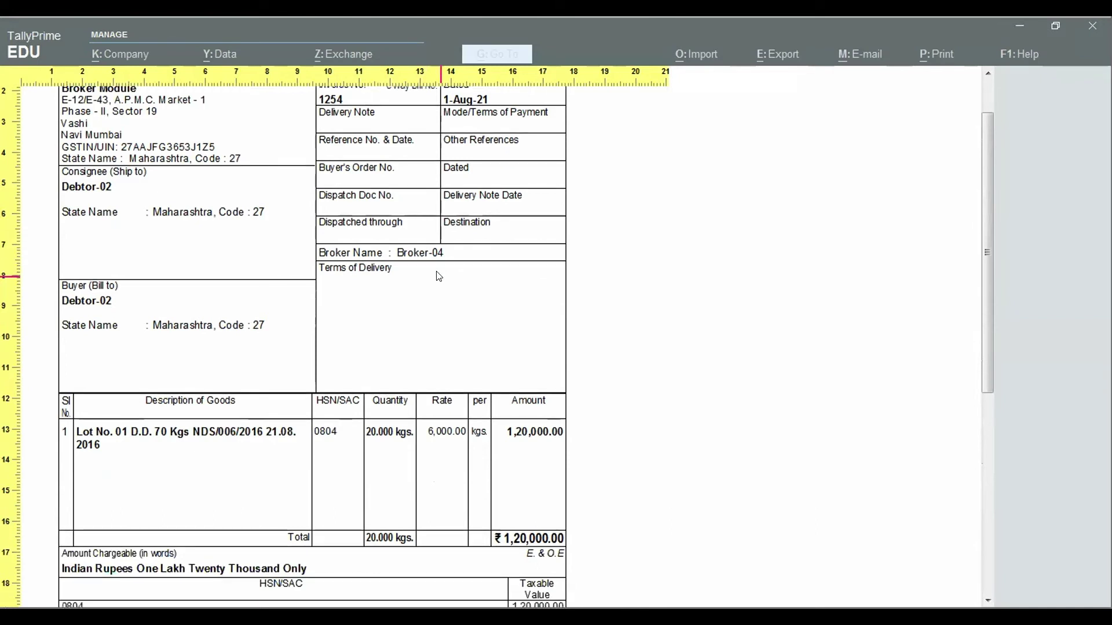
pyautogui.scroll(-2, 439, 277)
# - Close the invoice preview, quit the sales voucher without changes, and return to the Gateway of Tally
pyautogui.press('Escape')
pyautogui.press('Escape')
pyautogui.press('Escape')
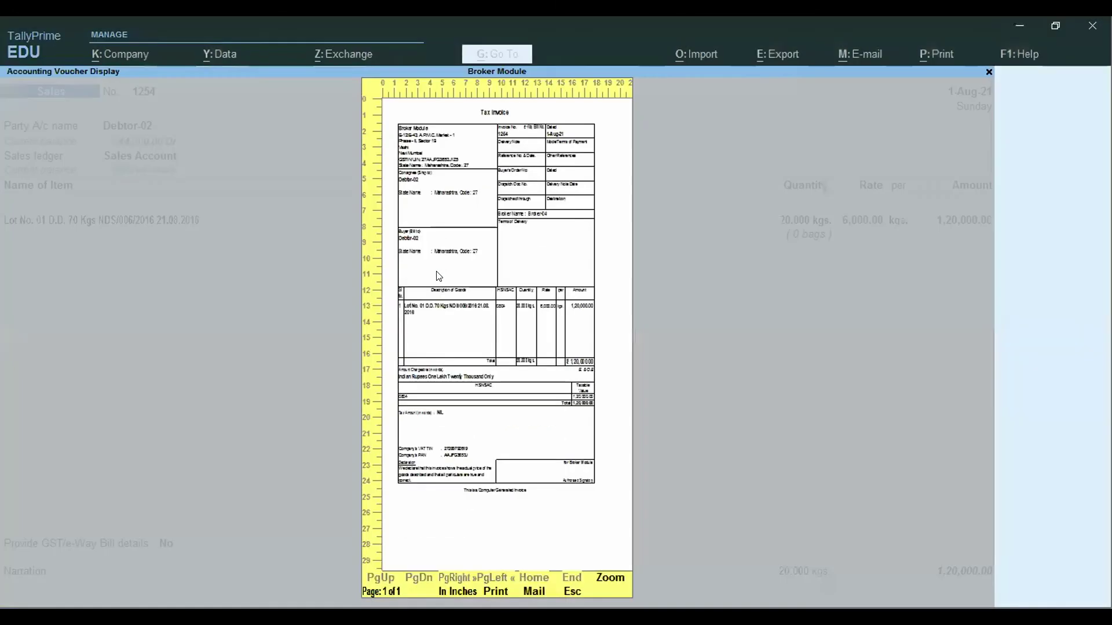
pyautogui.press('Escape')
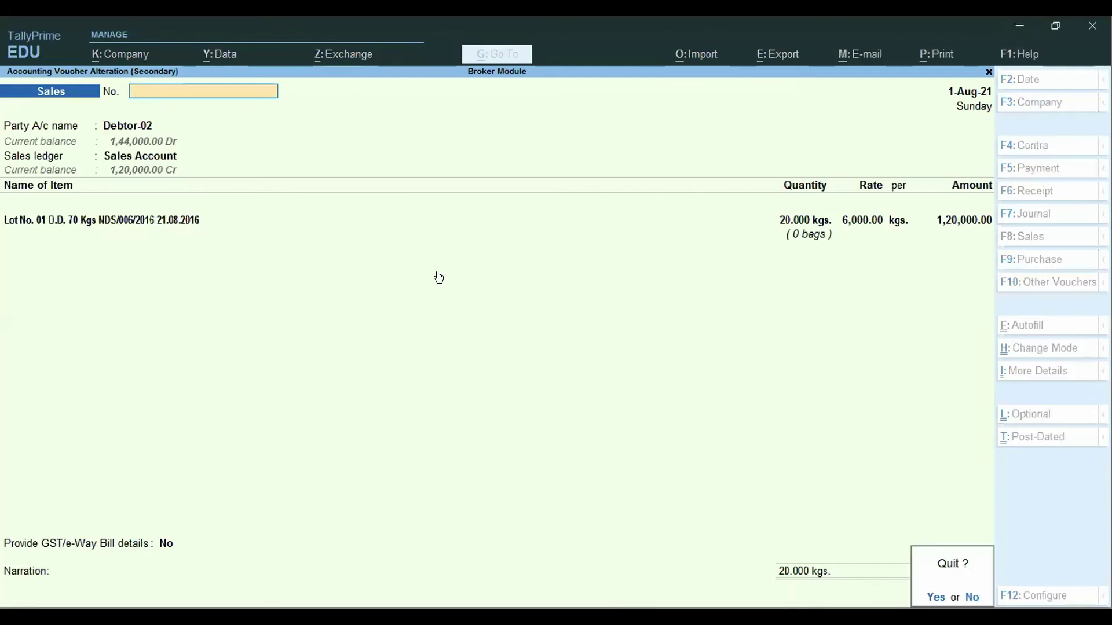
pyautogui.press('y')
pyautogui.press('Escape')
pyautogui.press('Escape')
# - Display the Purchase Broker wise Outstanding report from 1-8-2021 to 1-8-2021 with All Items as the broker name
pyautogui.press('Down')
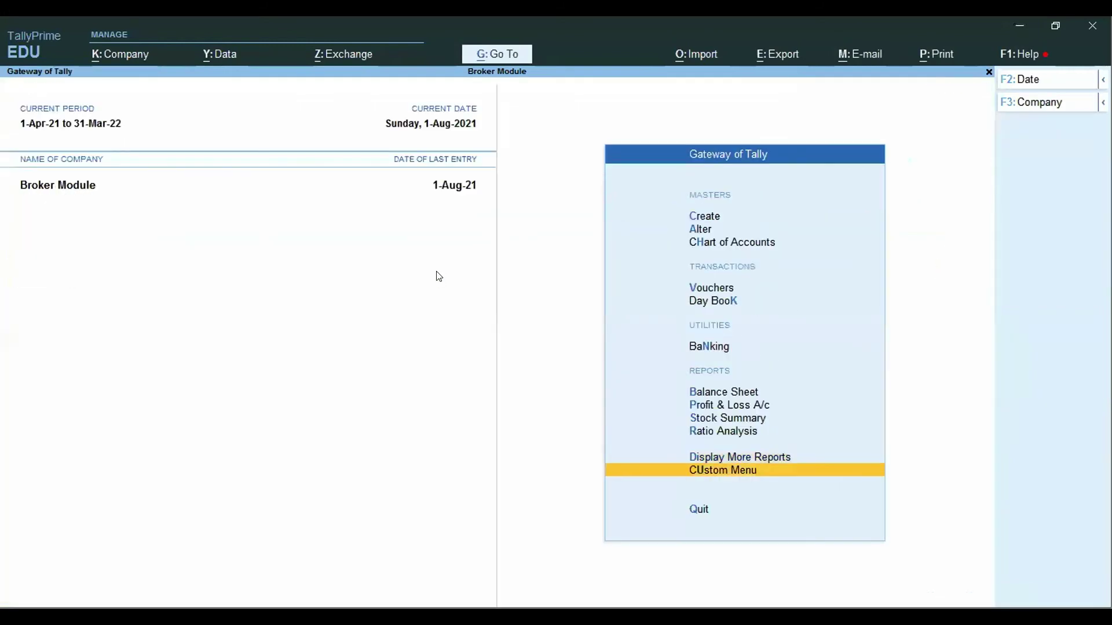
pyautogui.press('Return')
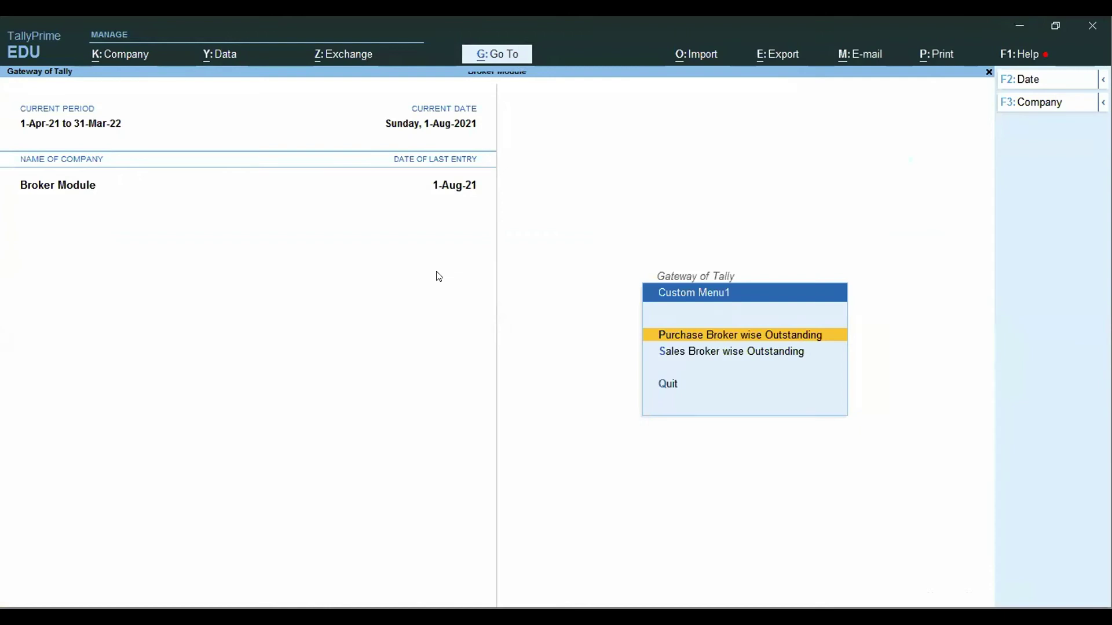
pyautogui.press('Return')
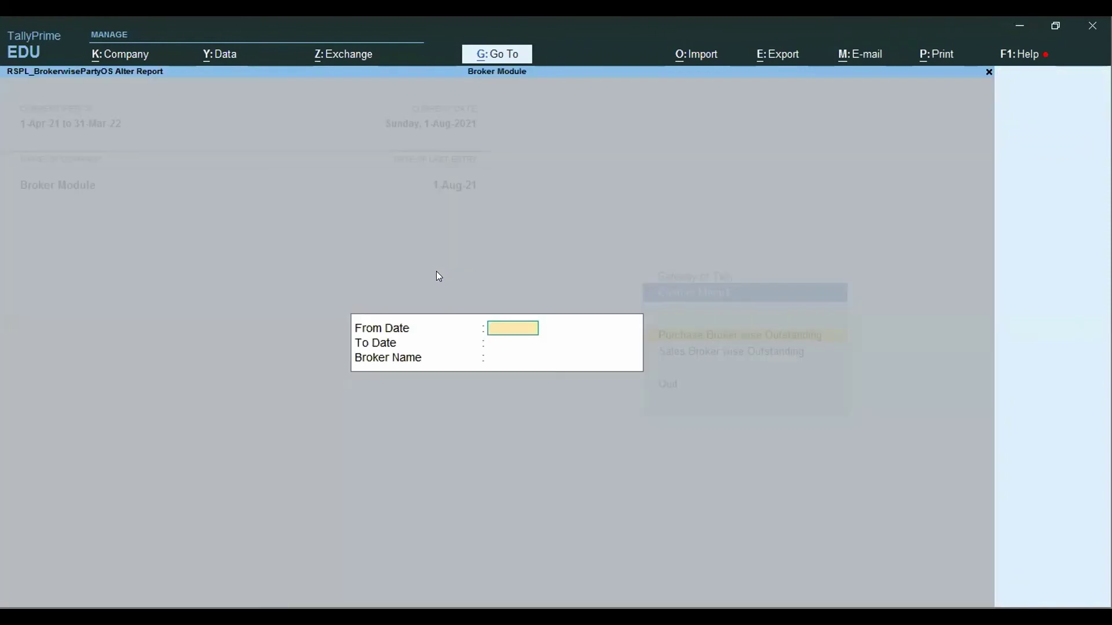
pyautogui.write('1-1-')
pyautogui.press('BackSpace')
pyautogui.press('BackSpace')
pyautogui.press('BackSpace')
pyautogui.write('-8-2021')
pyautogui.press('Return')
pyautogui.write('1-8-1')
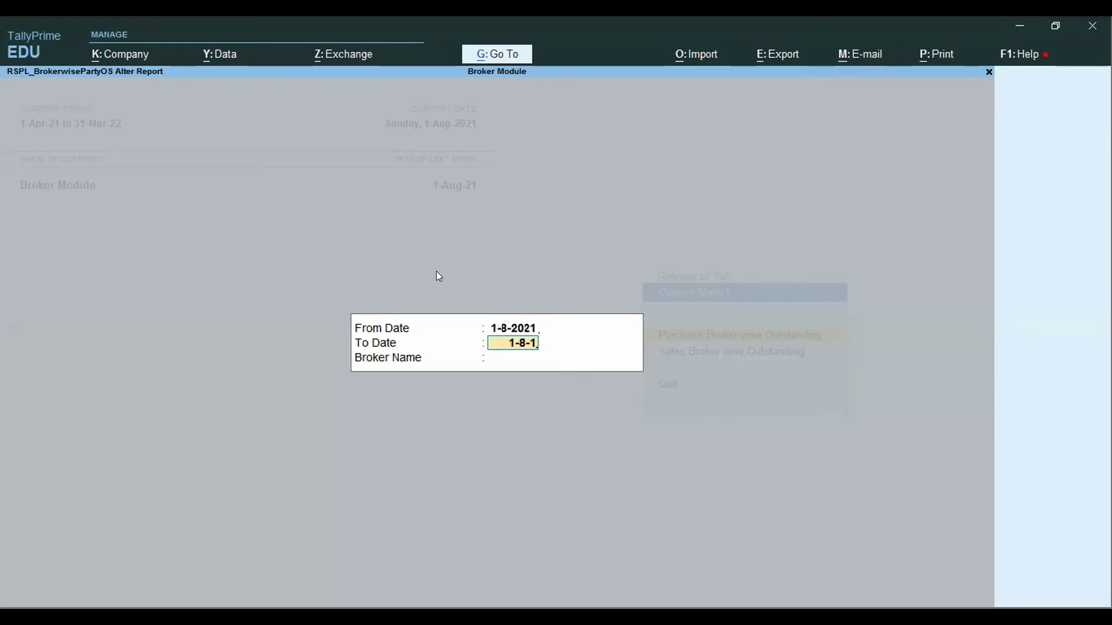
pyautogui.press('BackSpace')
pyautogui.write('21')
pyautogui.press('Return')
pyautogui.press('Return')
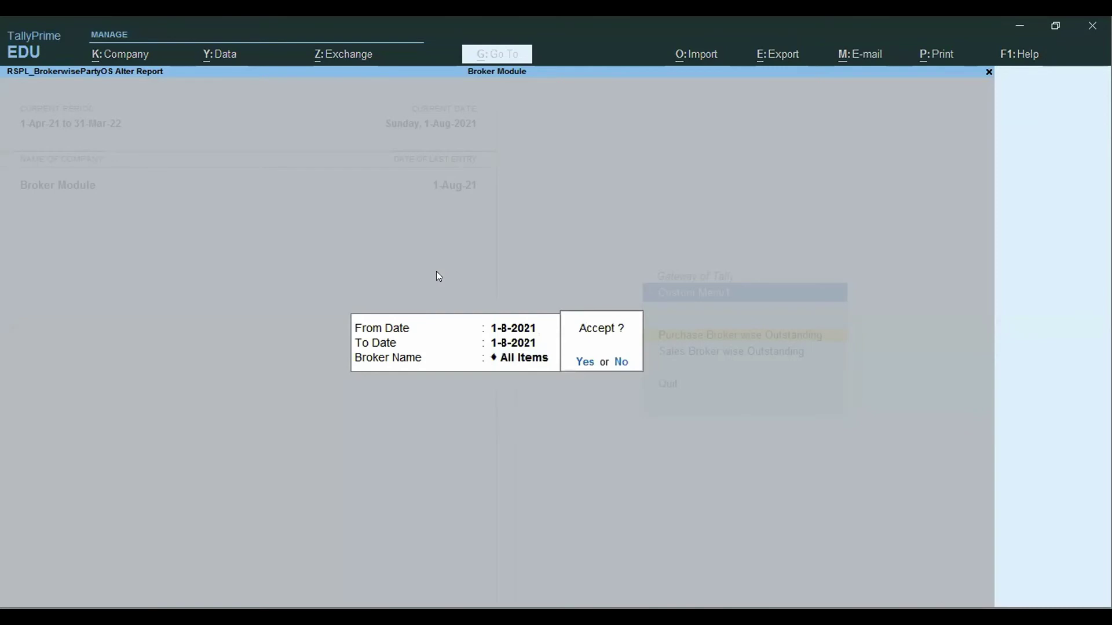
pyautogui.press('Return')
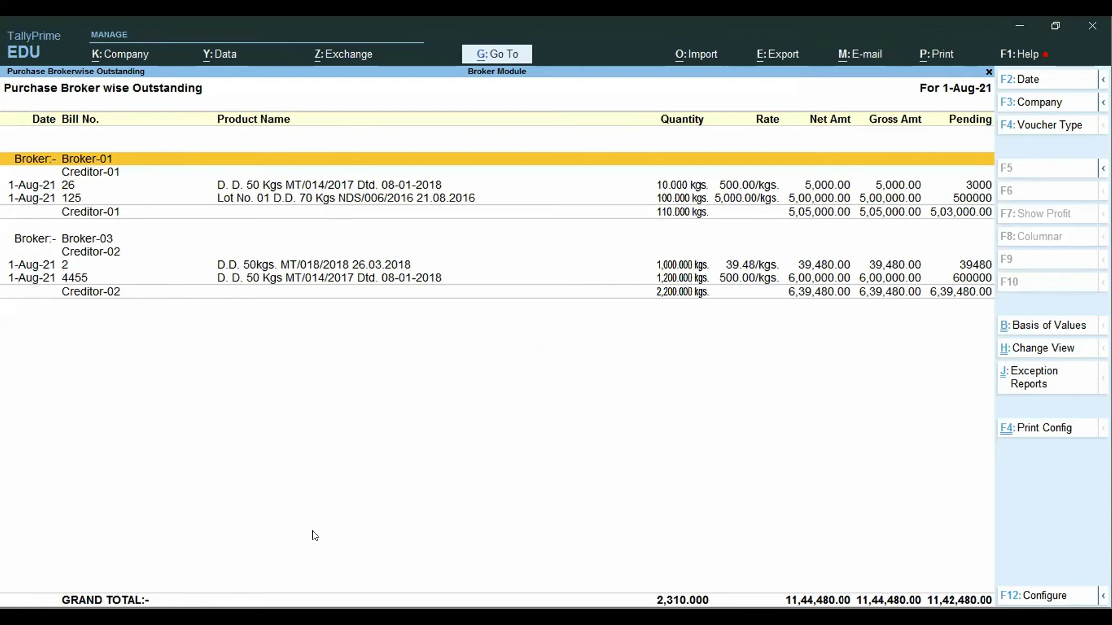
# - Display the Sales Broker wise Outstanding report from 1-8-2021 to 1-8-2021 with All Items as the broker
pyautogui.press('Escape')
pyautogui.press('Down')
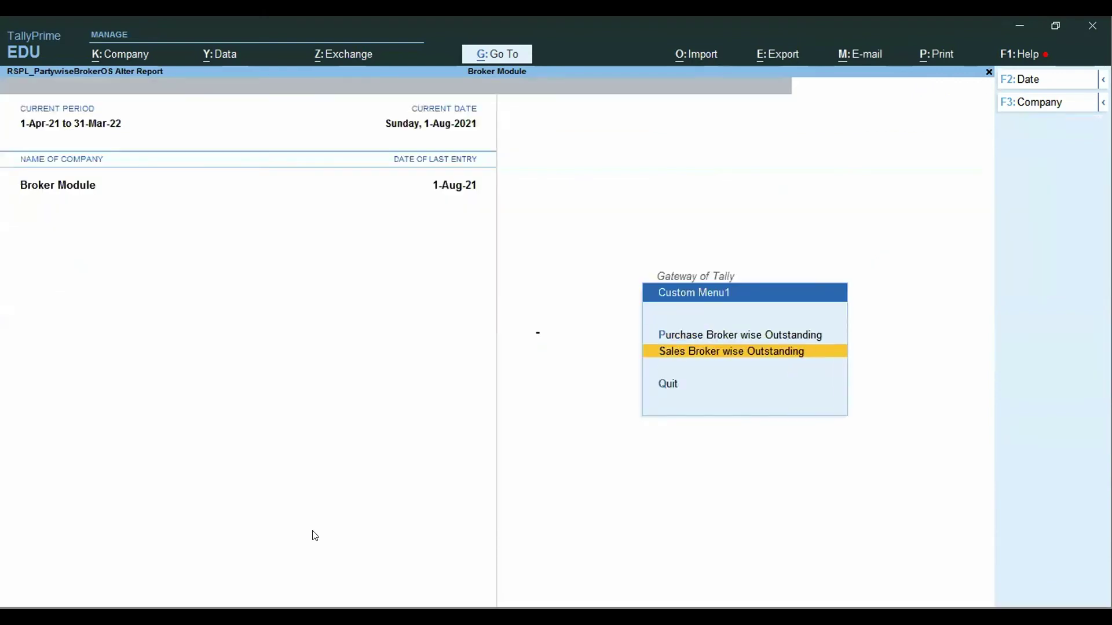
pyautogui.press('Return')
pyautogui.write('1-8-2021')
pyautogui.press('Return')
pyautogui.write('31-8-21')
pyautogui.press('BackSpace')
pyautogui.press('BackSpace')
pyautogui.press('BackSpace')
pyautogui.press('BackSpace')
pyautogui.press('BackSpace')
pyautogui.press('BackSpace')
pyautogui.press('BackSpace')
pyautogui.write('1-8-21')
pyautogui.press('Return')
pyautogui.press('Return')
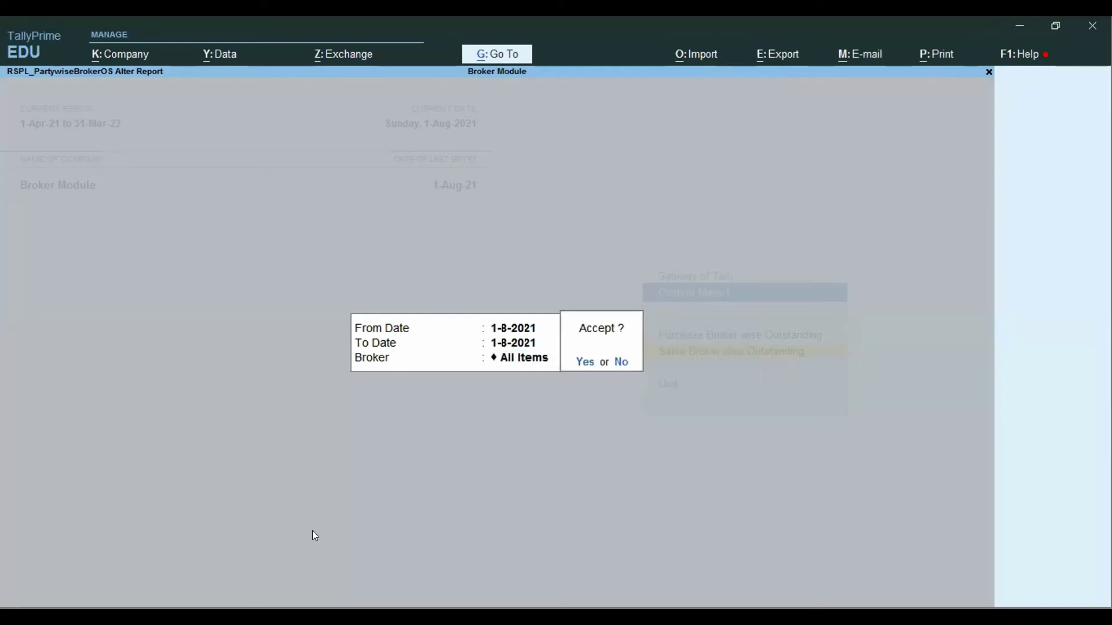
pyautogui.press('Return')
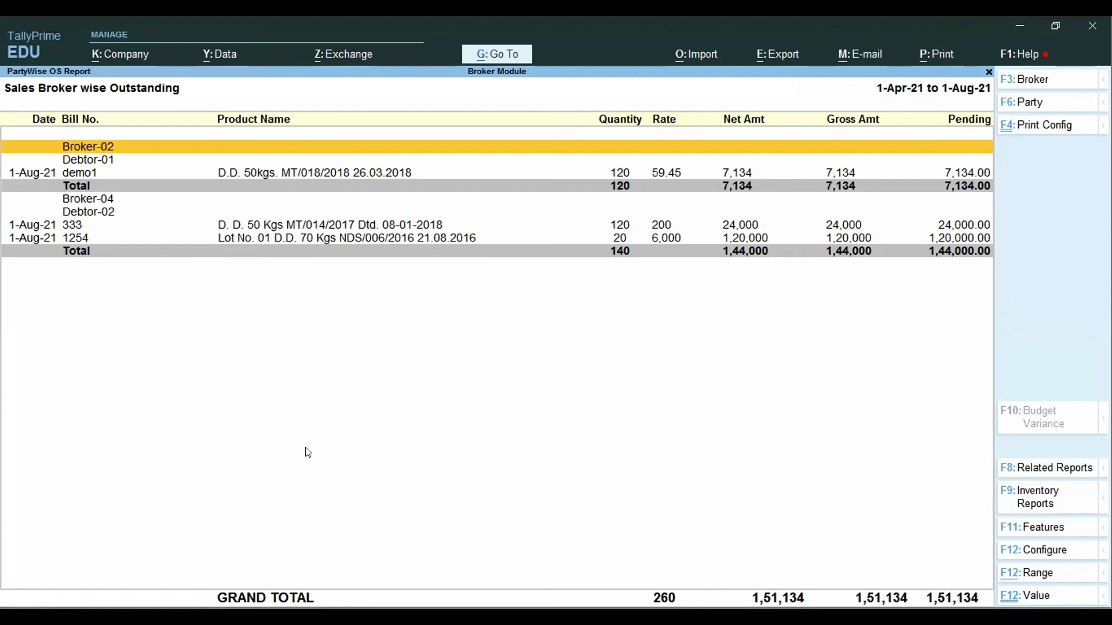
# - Close the Sales Broker wise Outstanding report and return to the Gateway of Tally without quitting
pyautogui.press('Escape')
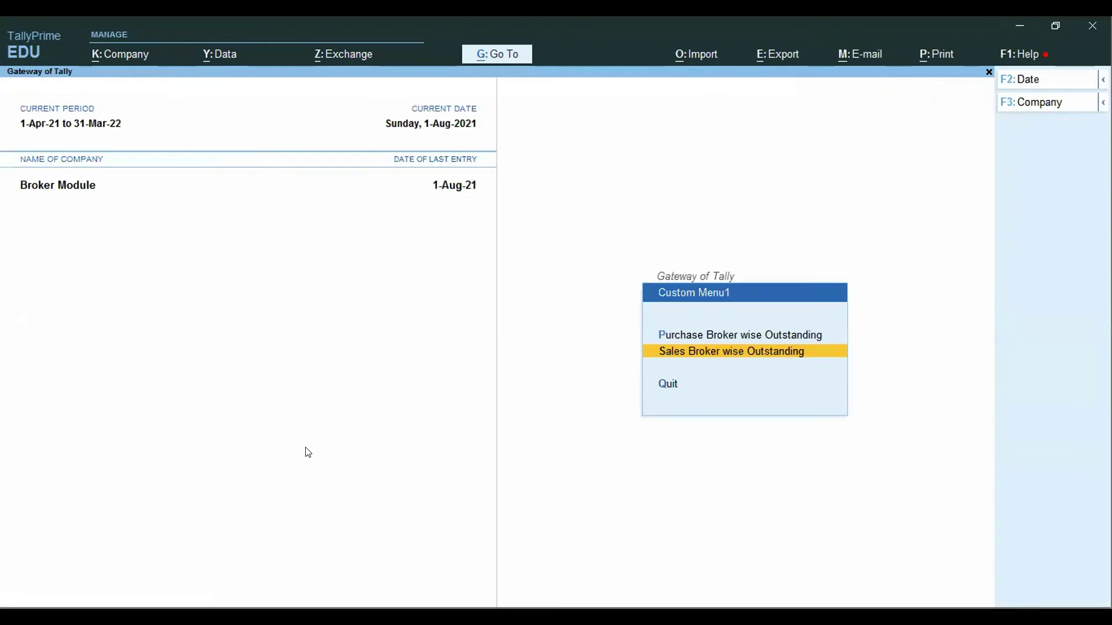
pyautogui.press('Escape')
pyautogui.press('Escape')
pyautogui.press('n')
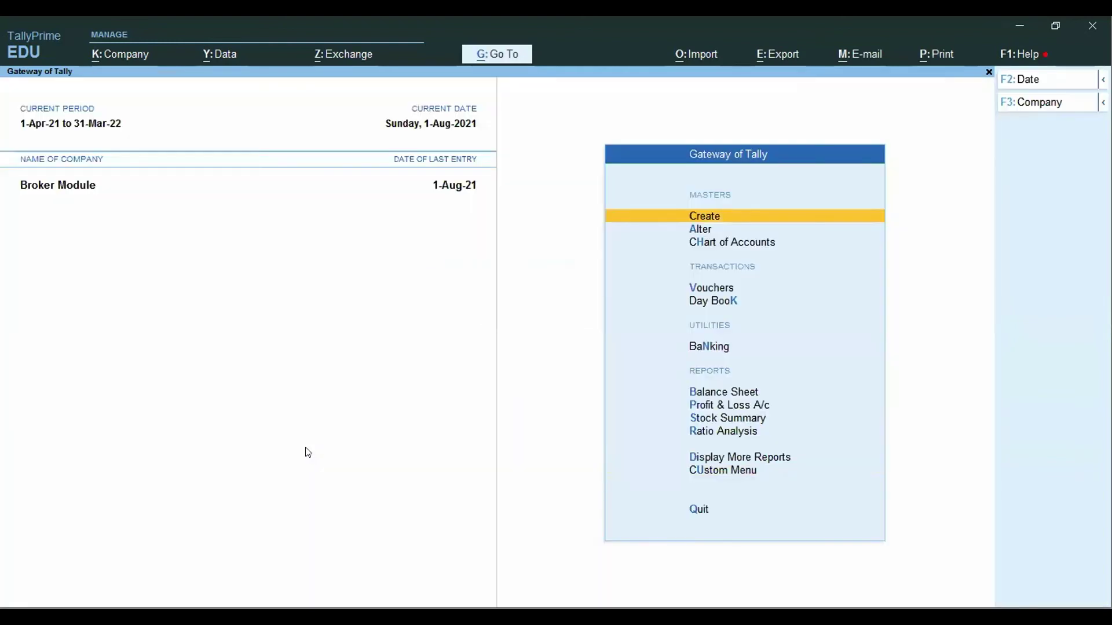
pyautogui.press('Down')
pyautogui.press('Down')
pyautogui.press('Down')
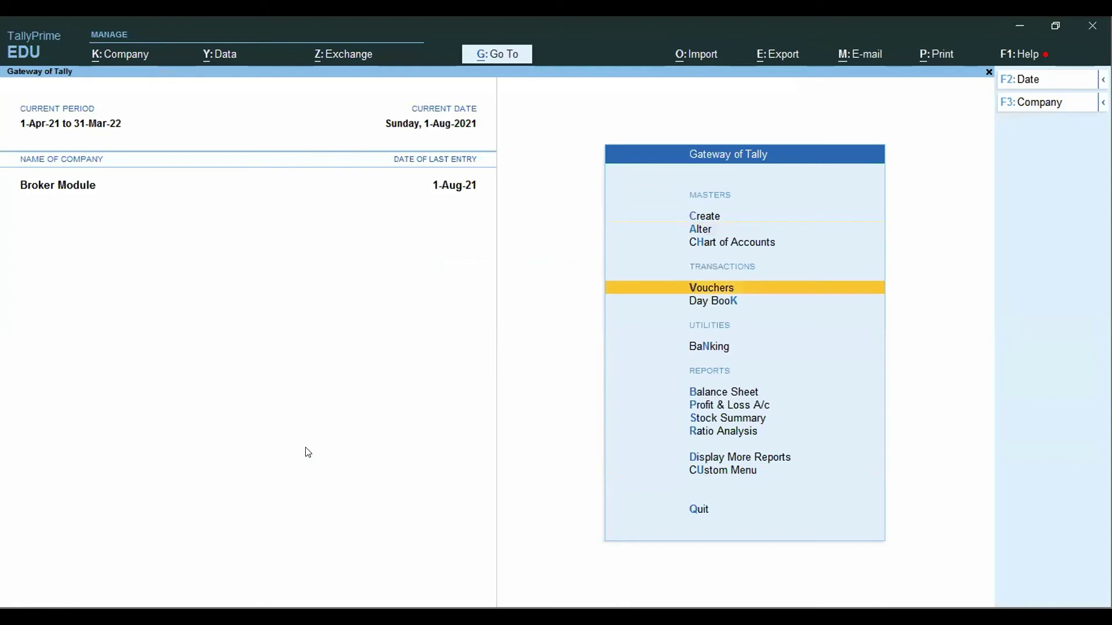
pyautogui.press('s')
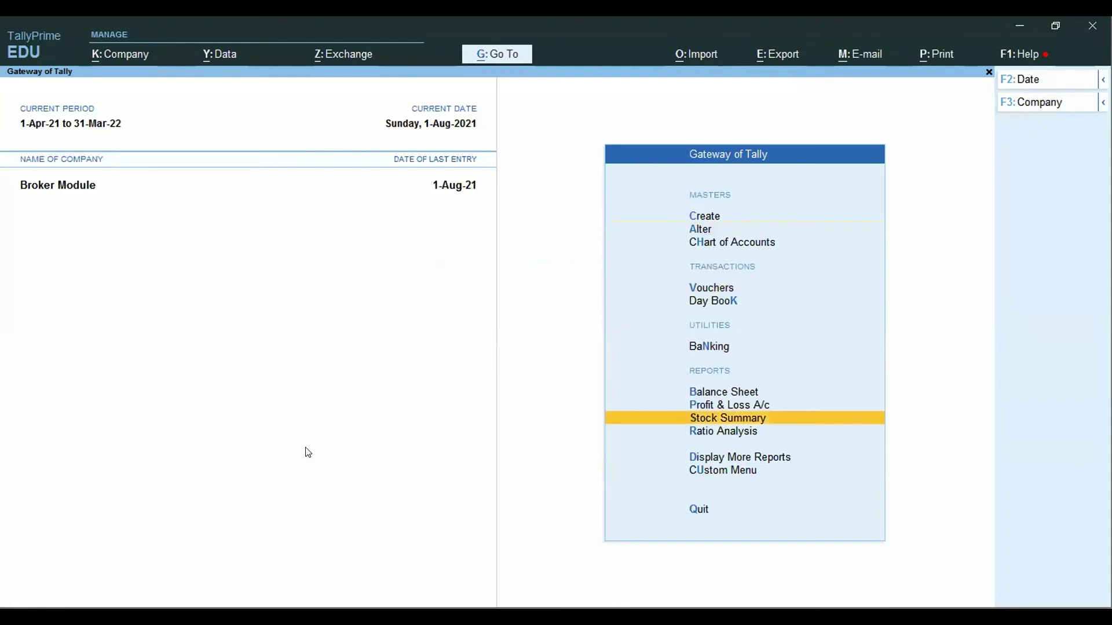